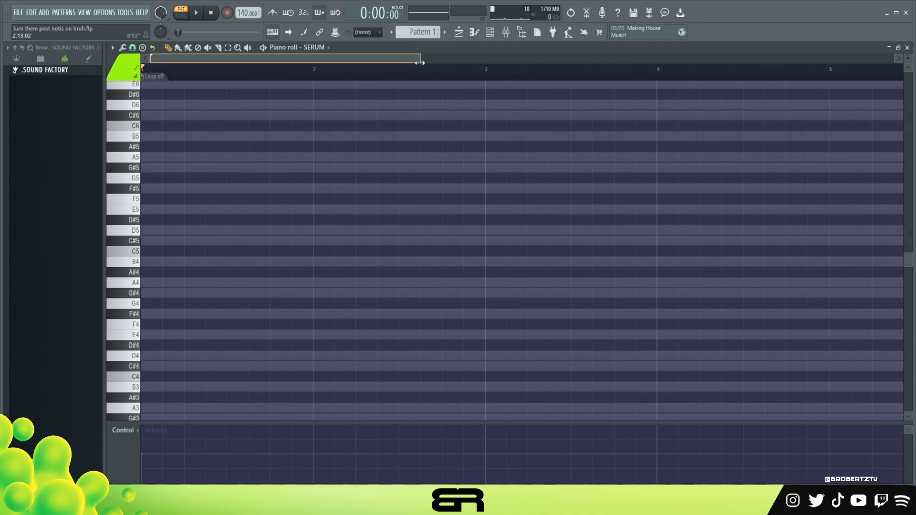
Build a one-bar F# minor chord in bar 1 of the piano roll from F#4, A4 and C#5.
drag(908, 59, 908, 51)
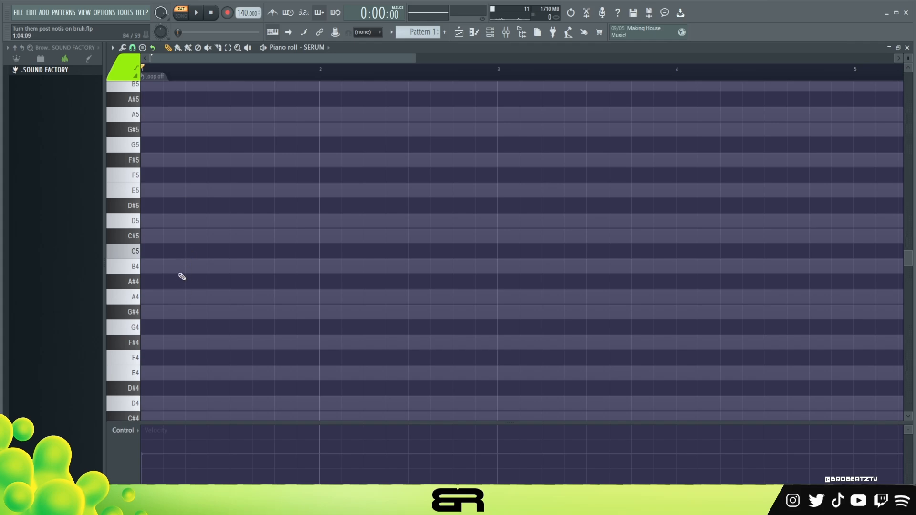
scroll(186, 263, down, 3)
click(168, 251)
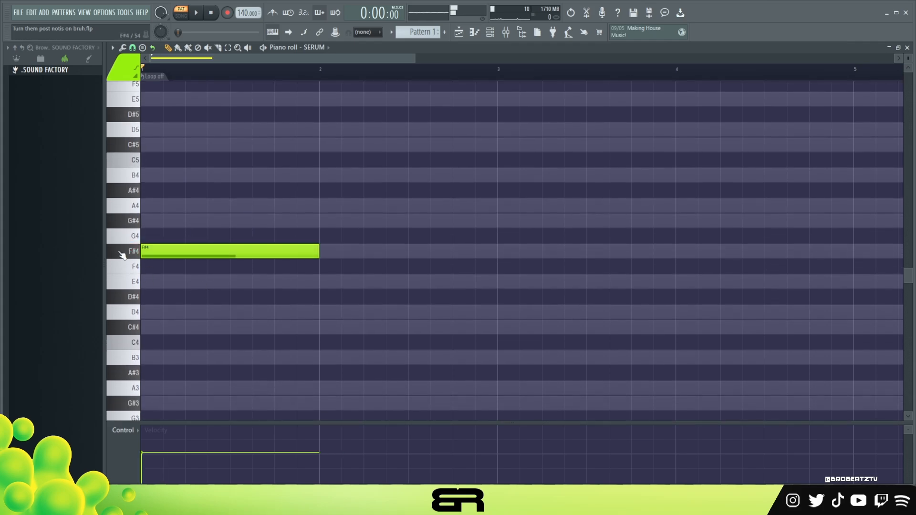
drag(270, 229, 136, 137)
ctrl+click(307, 236)
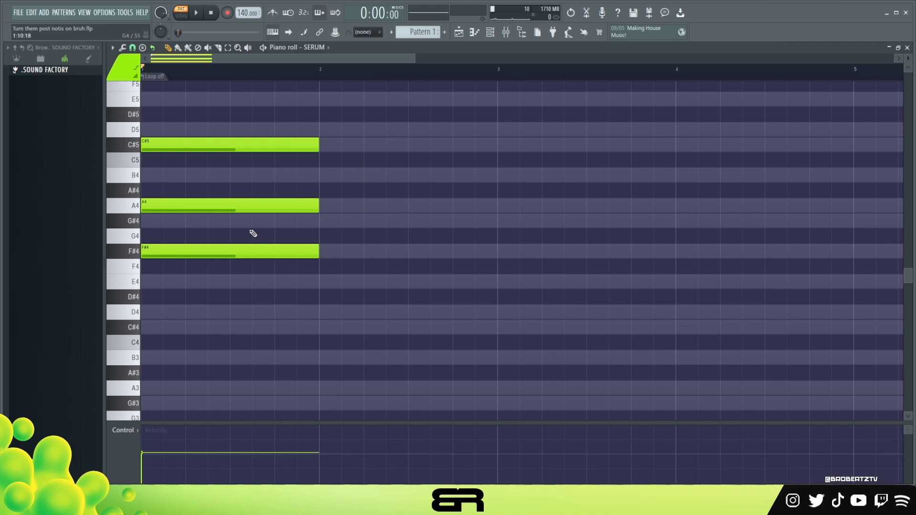
Build a second one-bar chord in bar 2 from copied notes, placed on B3, D4 and F#4.
key(ctrl+a)
shift+drag(170, 255, 348, 319)
ctrl+click(356, 230)
right_click(373, 205)
right_click(388, 148)
shift+drag(348, 317, 434, 356)
Build a third one-bar chord in bar 3 from copied notes on D4, F#4 and A4, and select it.
shift+drag(379, 252, 520, 204)
shift+drag(520, 251, 516, 315)
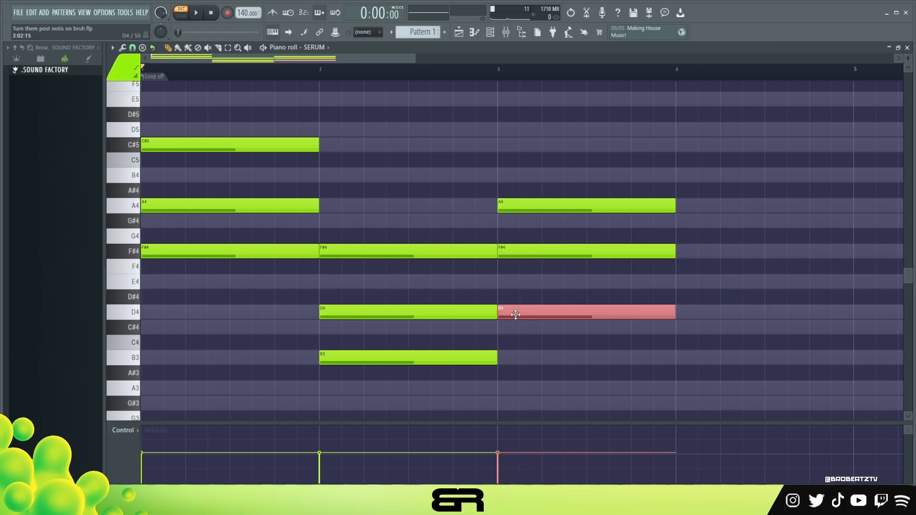
alt+drag(232, 246, 709, 253)
mouse_move(561, 312)
mouse_down()
mouse_move(861, 307)
mouse_move(556, 313)
mouse_up()
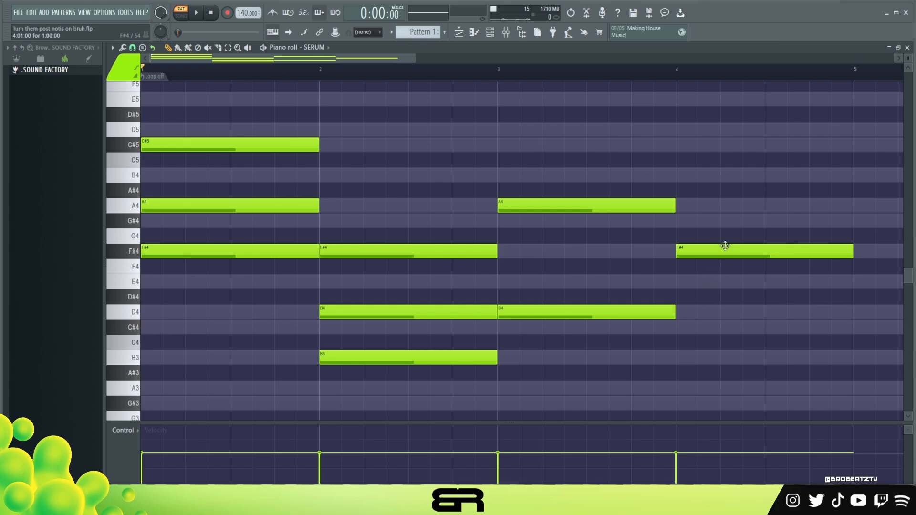
drag(724, 254, 547, 254)
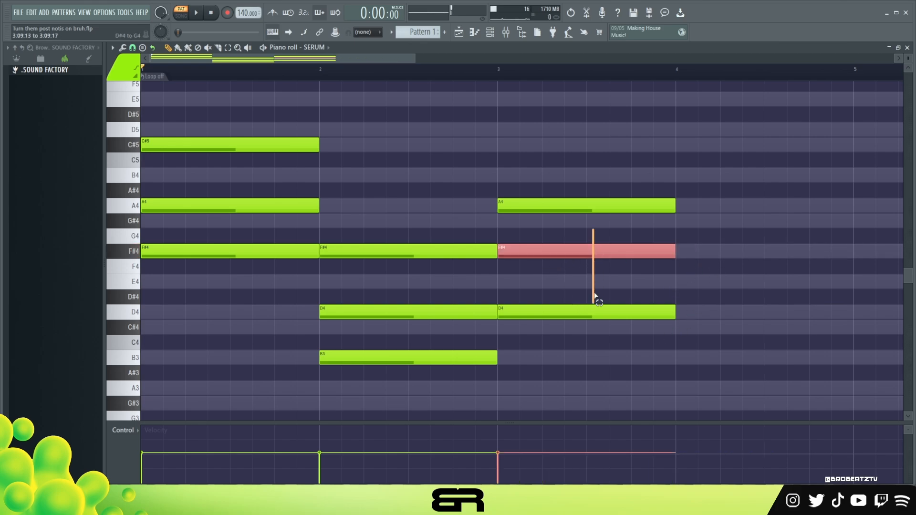
drag(681, 206, 587, 316)
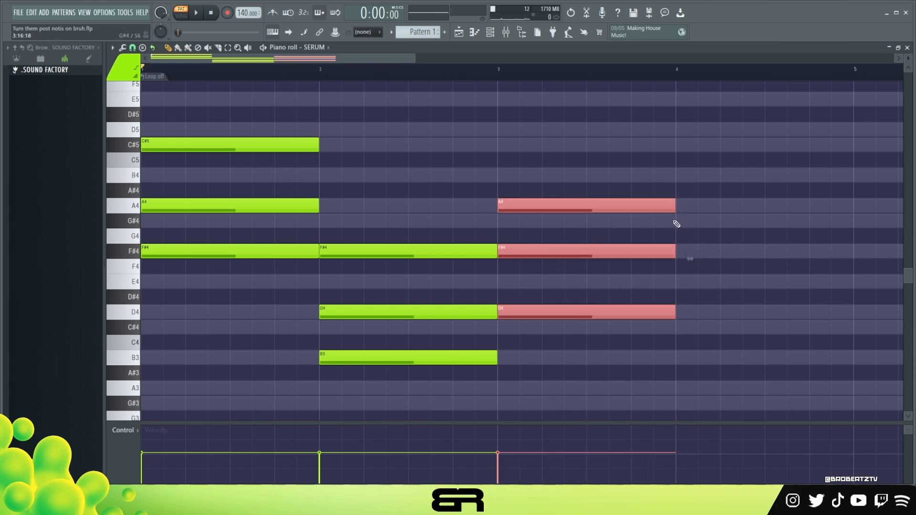
Place trial notes A4, G#4, F#4, E4 and D4 in bar 4, and clear all notes from bars 3 and 4.
click(686, 211)
click(686, 221)
click(681, 251)
click(682, 282)
click(685, 312)
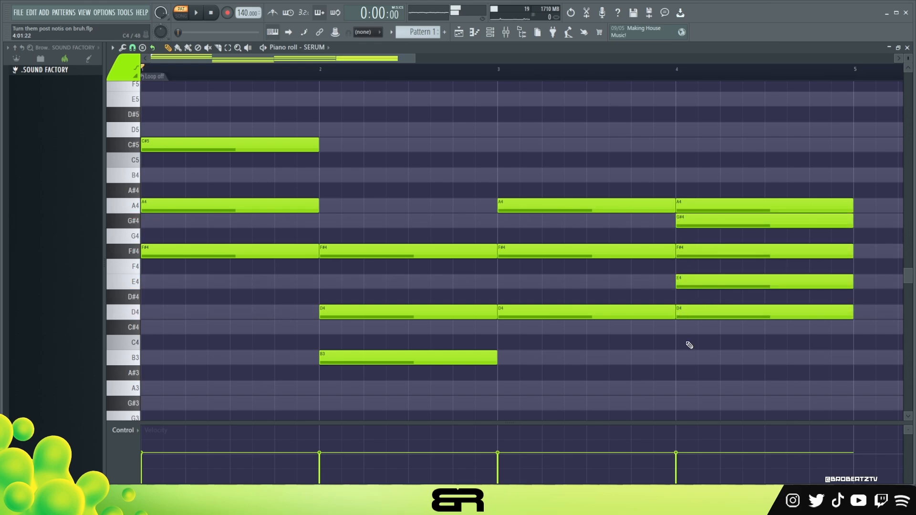
drag(687, 191, 733, 354)
right_click(725, 315)
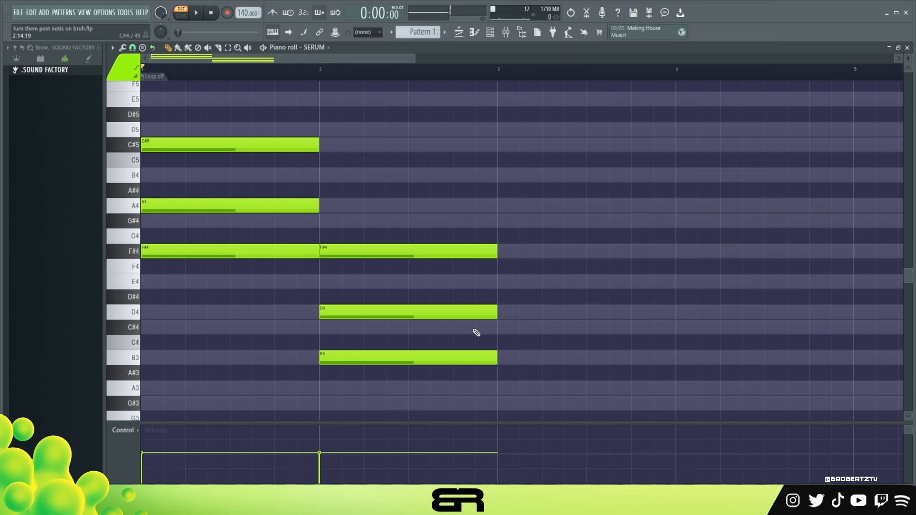
Remove the bar 1 chord and spread the bar 2 chord's notes out: F#4 in bar 1, B3 in bar 2, D4 in bar 3.
right_click(258, 253)
drag(305, 227, 415, 404)
drag(379, 257, 177, 257)
scroll(274, 241, down, 1)
ctrl+click(279, 243)
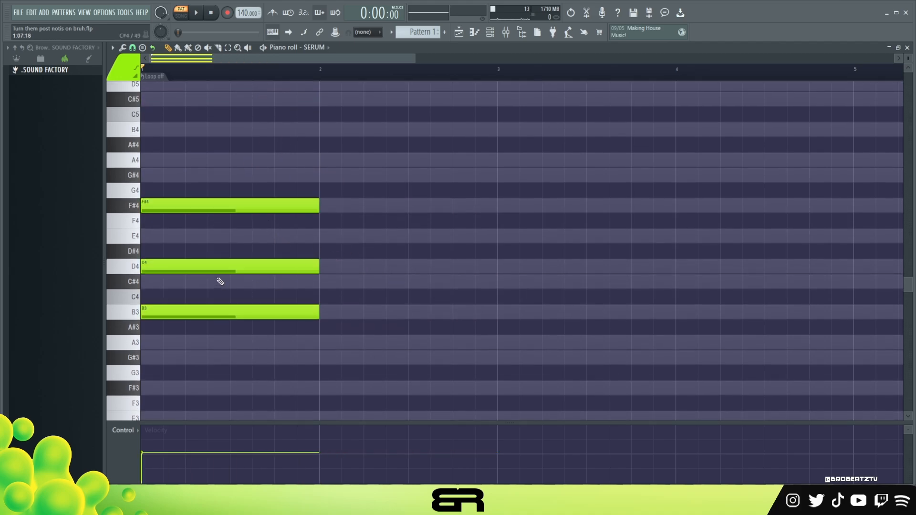
drag(177, 311, 355, 311)
drag(245, 266, 562, 273)
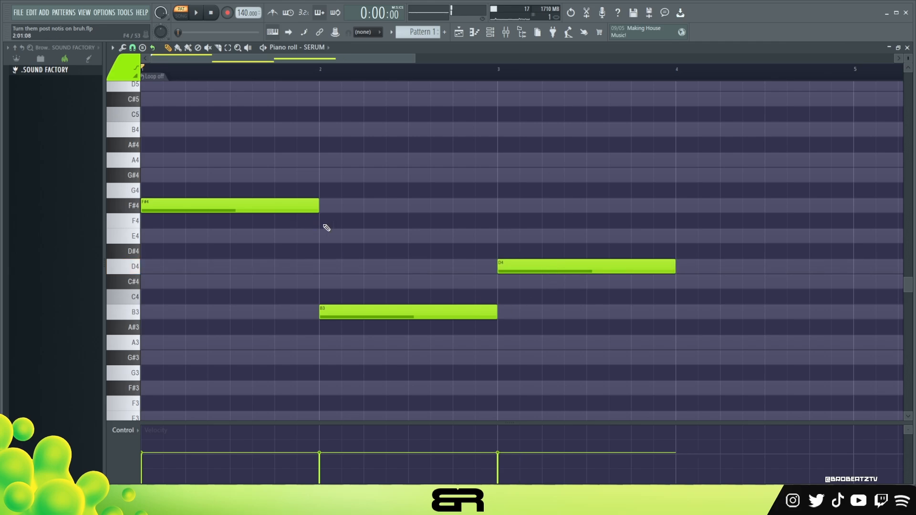
Place trial notes F#4, E4, D4 and C#4 above B3 in bar 2, and delete the upper three.
click(324, 205)
click(323, 236)
click(321, 266)
click(321, 281)
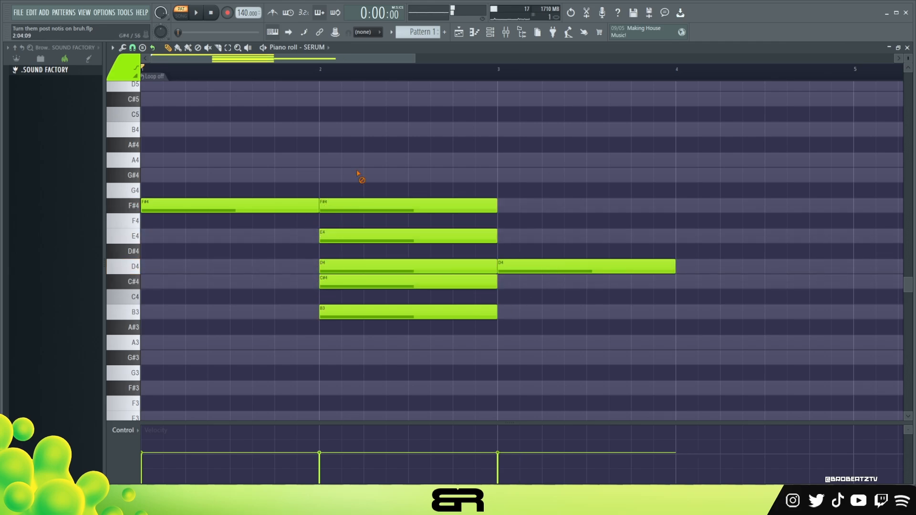
right_click(359, 205)
right_click(359, 236)
right_click(358, 267)
Place a one-bar C#4 note in bar 4 and delete the leftover C#4 from bar 2.
click(678, 282)
right_click(363, 281)
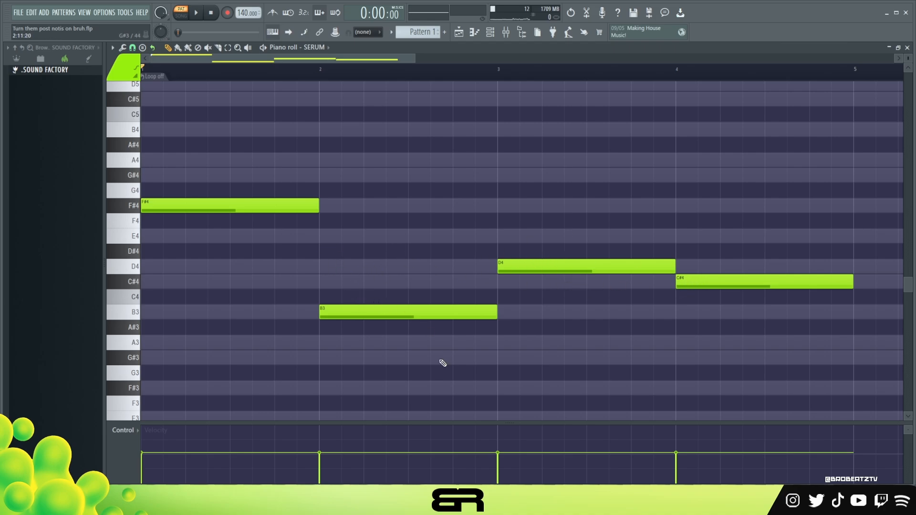
click(170, 199)
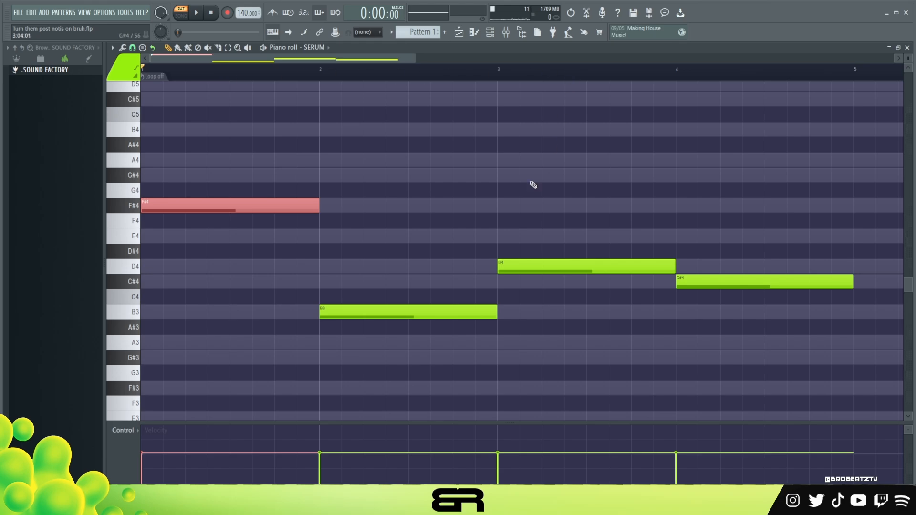
click(387, 217)
Stack copied notes into triads: A4 and C#5 in bar 1, D4 and F#4 in bar 2, F#4 and A4 in bar 3.
scroll(417, 256, up, 1)
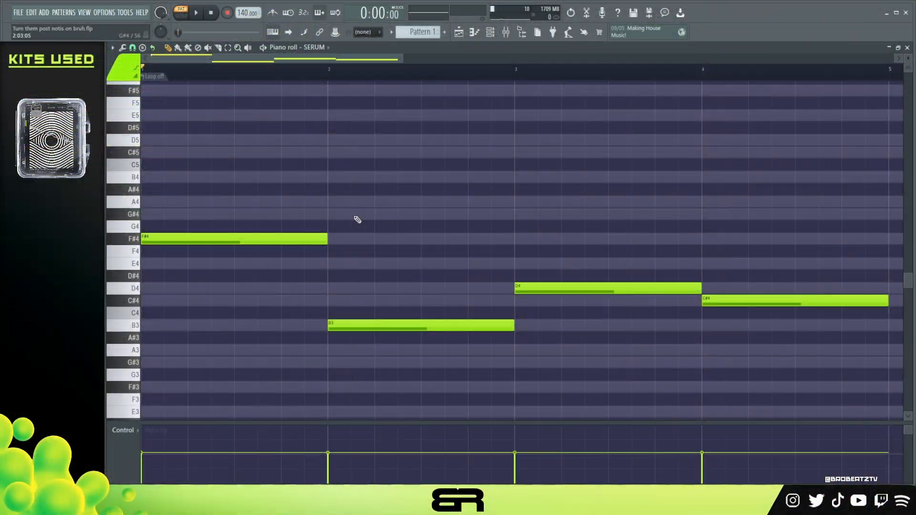
drag(320, 185, 256, 256)
mouse_move(263, 237)
mouse_down()
mouse_move(188, 197)
mouse_move(169, 147)
mouse_up()
drag(413, 257, 382, 330)
mouse_move(380, 326)
mouse_down()
mouse_move(379, 288)
mouse_move(396, 270)
mouse_move(374, 244)
mouse_up()
ctrl+click(532, 286)
drag(531, 286, 534, 198)
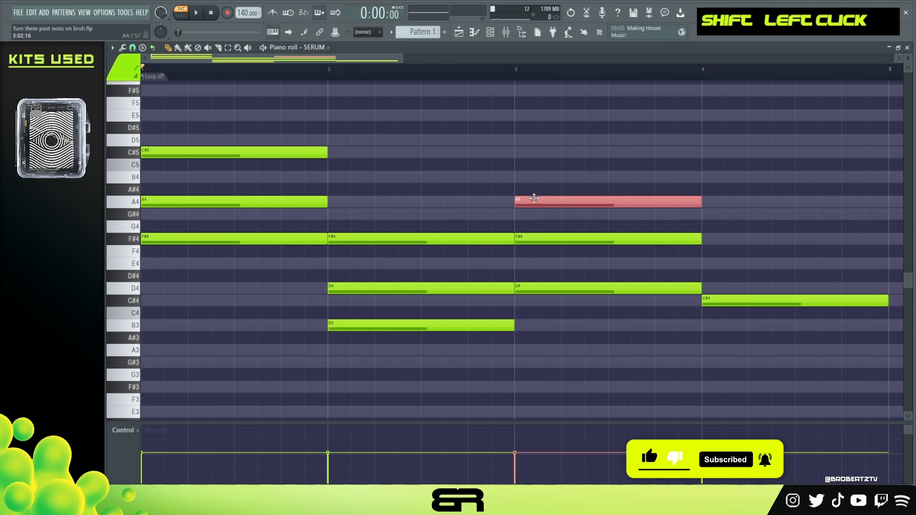
Delete the added upper chord notes from bars 1 to 3, keeping only the root notes.
click(532, 235)
click(556, 236)
right_click(547, 239)
right_click(588, 202)
right_click(442, 240)
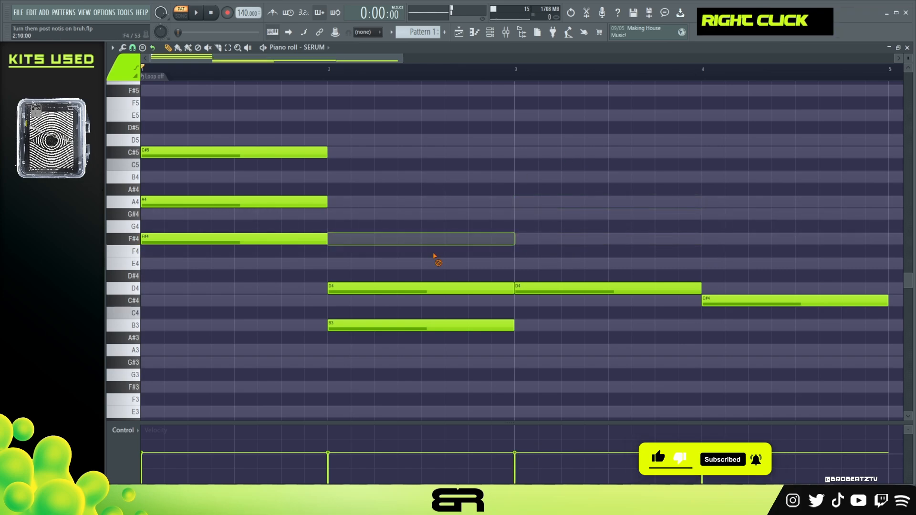
right_click(424, 289)
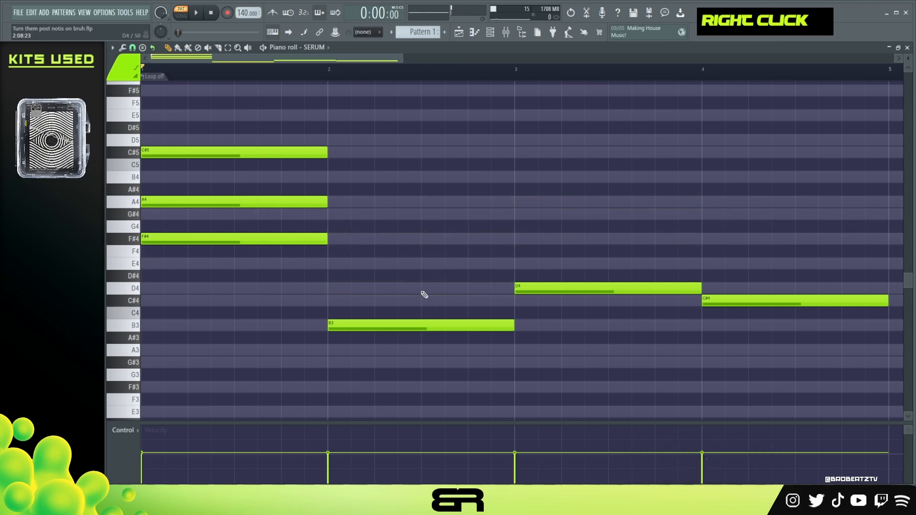
right_click(288, 153)
right_click(285, 202)
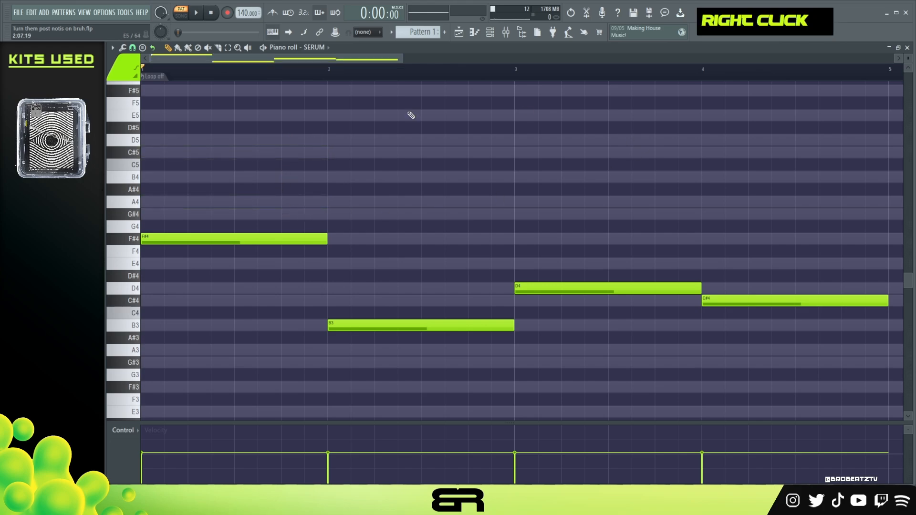
Transpose all four root notes down one octave.
scroll(912, 282, up, 3)
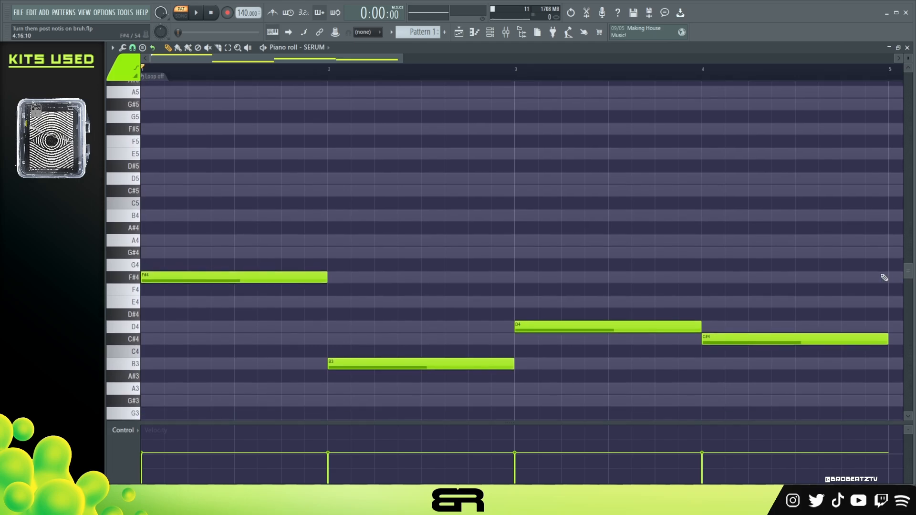
key(ctrl+a)
scroll(603, 260, down, 4)
key(ctrl+Down)
scroll(568, 257, down, 5)
right_click(545, 256)
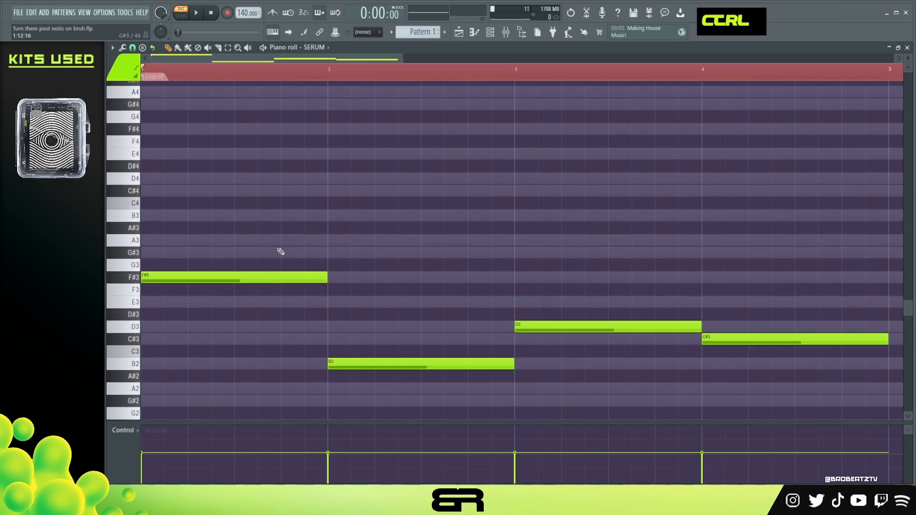
Copy the F#3 root in bar 1 up to A3 and C#4, and clear the timeline selection.
ctrl+click(256, 276)
shift+drag(160, 274, 159, 187)
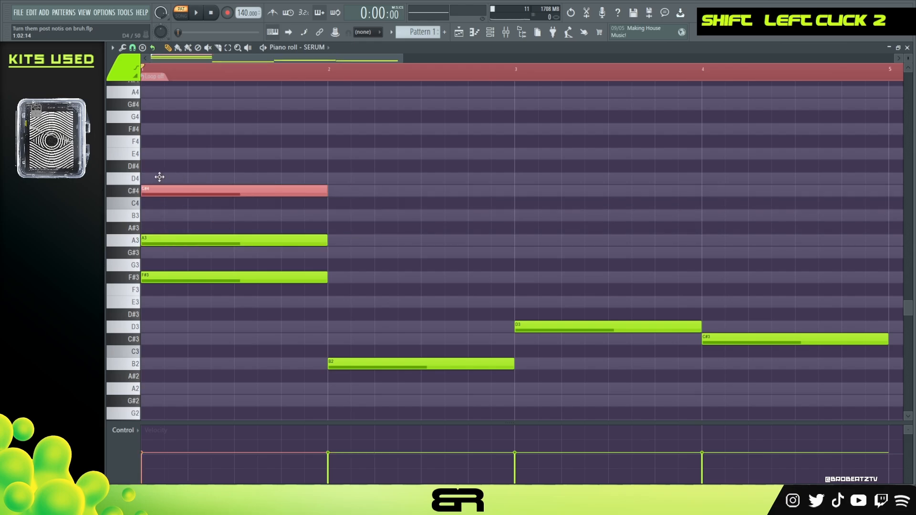
right_click(377, 250)
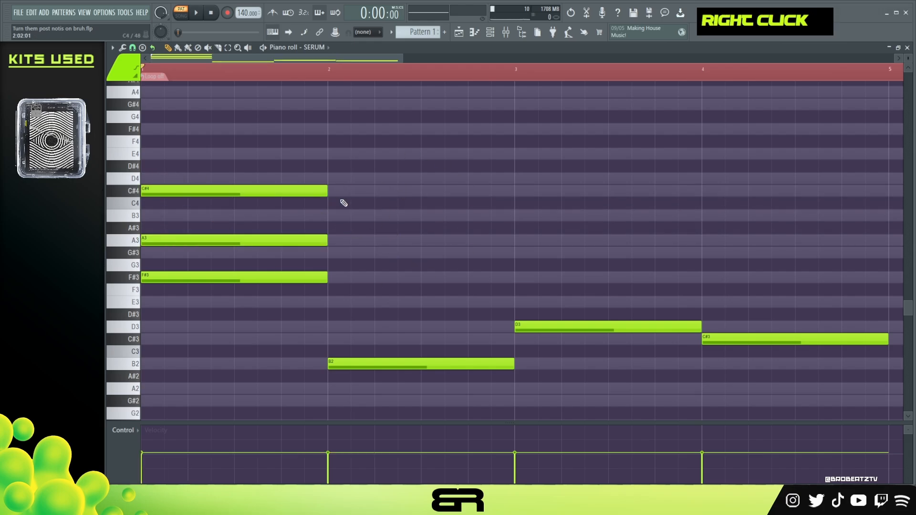
double_click(200, 78)
Raise the A3 and C#4 chord notes in bar 1 by one octave.
ctrl+click(301, 242)
key(ctrl+Up)
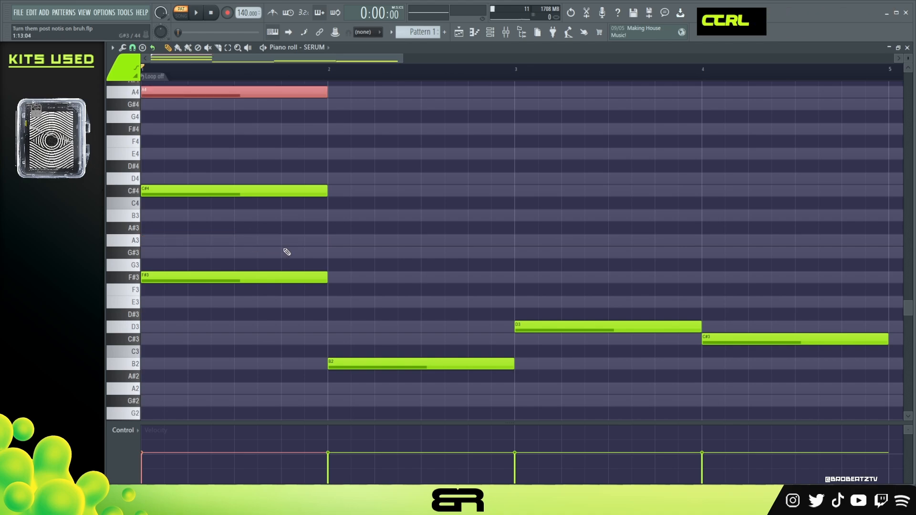
ctrl+click(276, 190)
scroll(286, 191, up, 5)
key(ctrl+Up)
Raise the A4 note in bar 1 to A5 and keep a C#4 note between the F#3 root and C#5.
scroll(268, 217, up, 3)
ctrl+drag(225, 206, 238, 256)
scroll(272, 253, down, 3)
right_click(227, 302)
mouse_move(148, 276)
mouse_down()
mouse_move(143, 262)
mouse_move(162, 292)
mouse_move(143, 275)
mouse_up()
ctrl+drag(174, 243, 267, 289)
right_click(334, 329)
scroll(332, 315, down, 3)
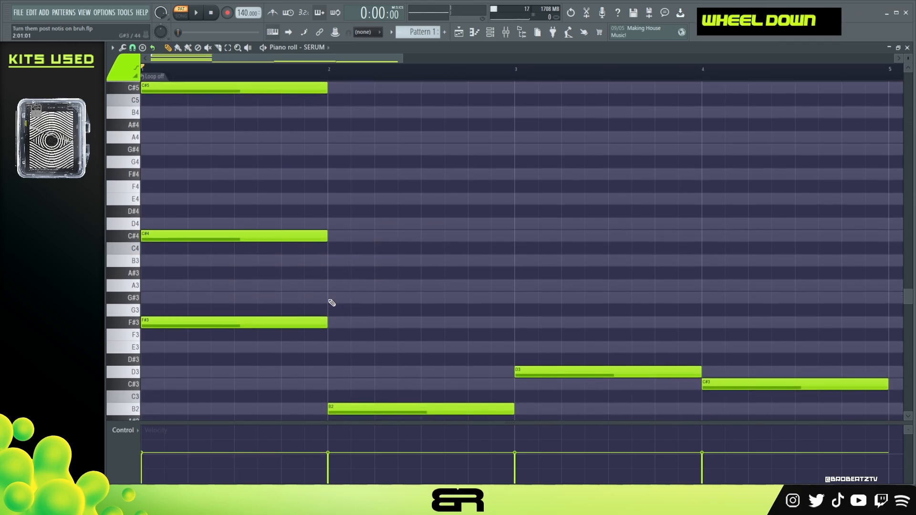
Place a trial A3 note in bar 1, and delete it along with the C#4 note.
click(239, 287)
right_click(192, 234)
right_click(204, 286)
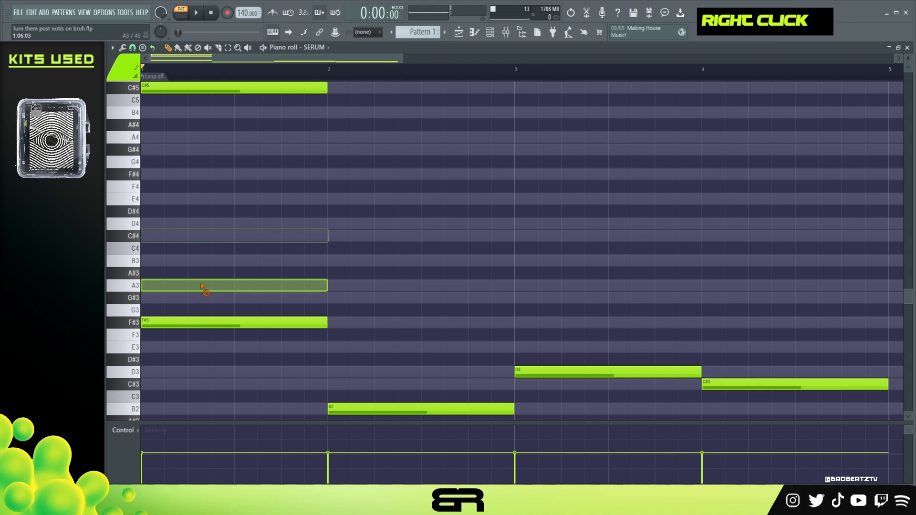
Duplicate the C#5 note in bar 1 and raise the copy one octave to C#6.
scroll(212, 271, up, 3)
ctrl+drag(190, 198, 199, 216)
scroll(212, 267, up, 3)
mouse_move(185, 307)
shift+mouse_down()
mouse_move(229, 308)
mouse_move(185, 308)
shift+mouse_up()
key(ctrl+Up)
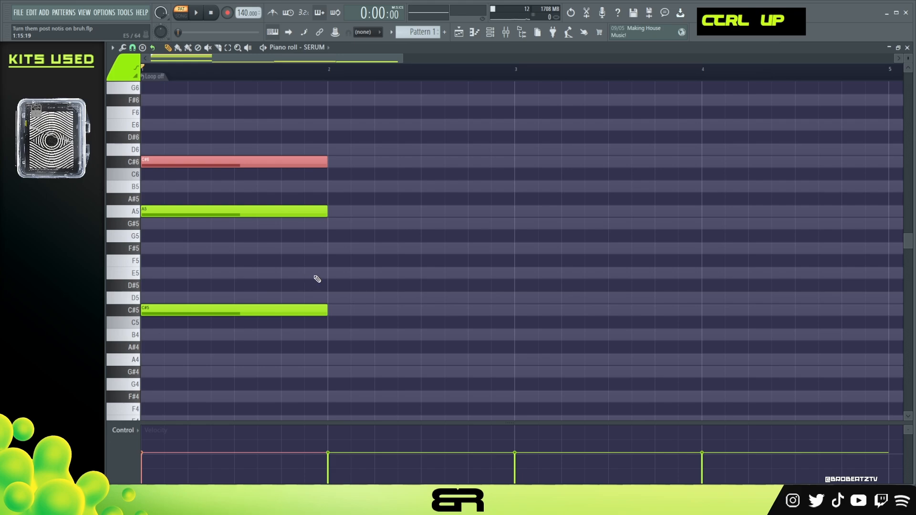
Add one-bar E5 and G#5 notes to the chord in bar 1.
drag(274, 292, 148, 227)
right_click(362, 245)
scroll(344, 282, down, 4)
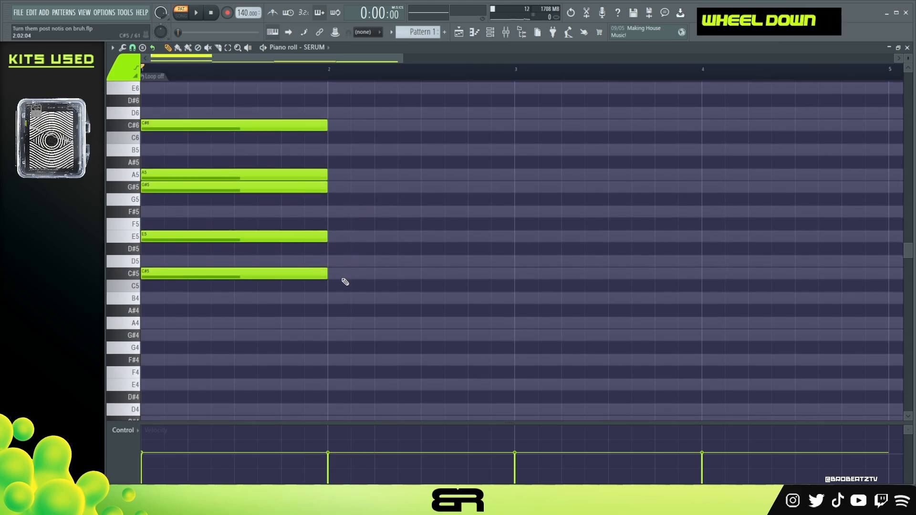
scroll(311, 276, up, 1)
alt+right_click(203, 258)
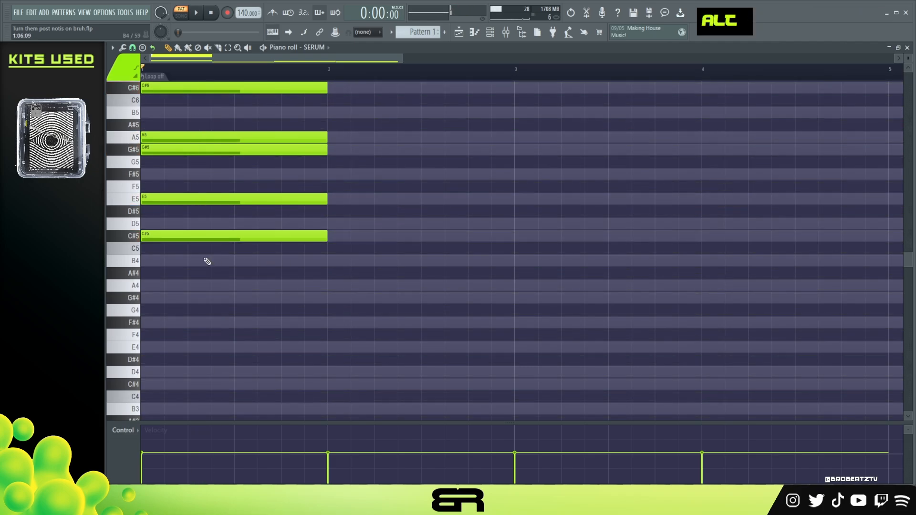
Place trial notes C#5, D#5 and G5 in bar 2, and delete all three.
scroll(208, 262, up, 4)
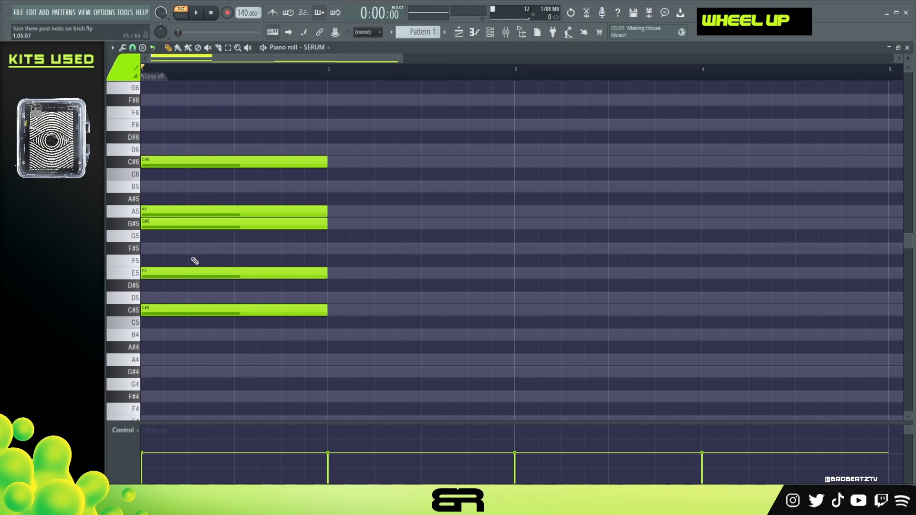
ctrl+drag(194, 262, 207, 308)
right_click(339, 314)
click(337, 312)
click(335, 285)
click(334, 234)
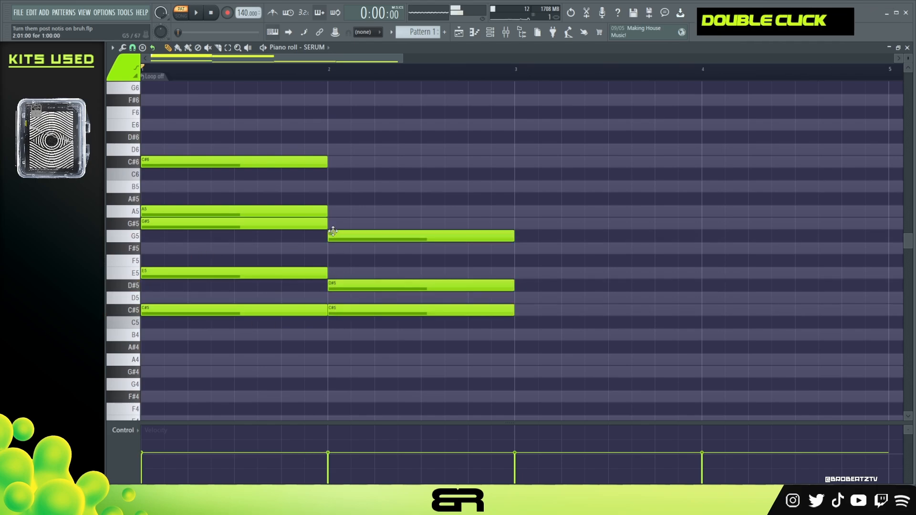
right_click(375, 311)
right_click(376, 285)
right_click(376, 236)
Examine the bar 1 chord together with the root notes across all four bars.
ctrl+drag(186, 133, 287, 368)
scroll(425, 272, down, 5)
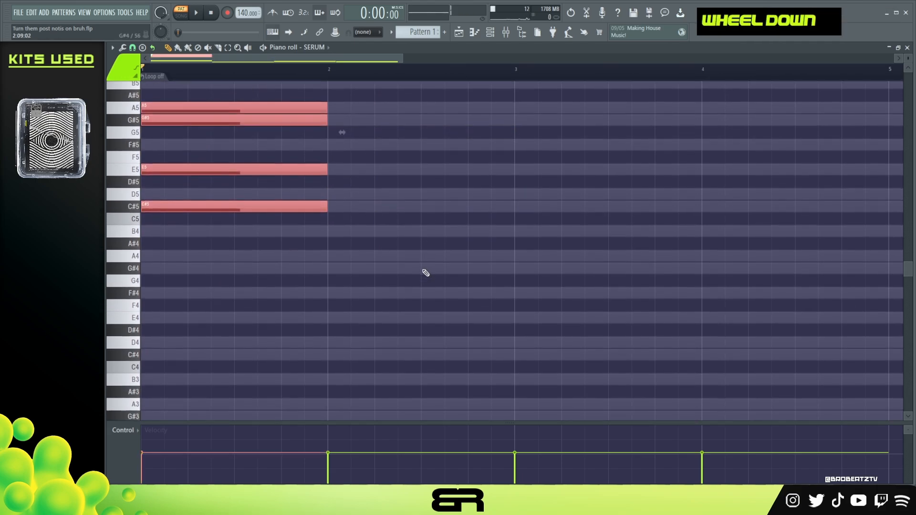
scroll(426, 272, up, 2)
drag(908, 58, 908, 65)
scroll(758, 117, down, 4)
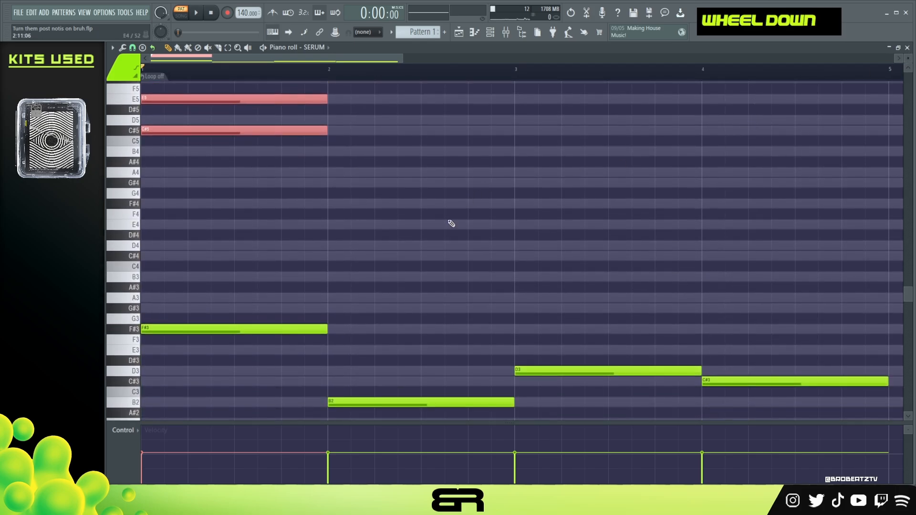
scroll(452, 222, up, 2)
drag(401, 59, 470, 59)
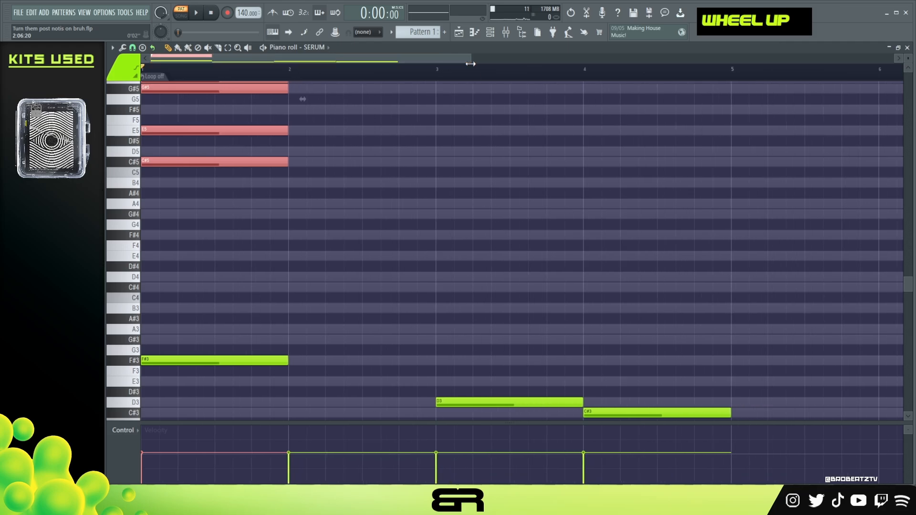
drag(906, 59, 906, 63)
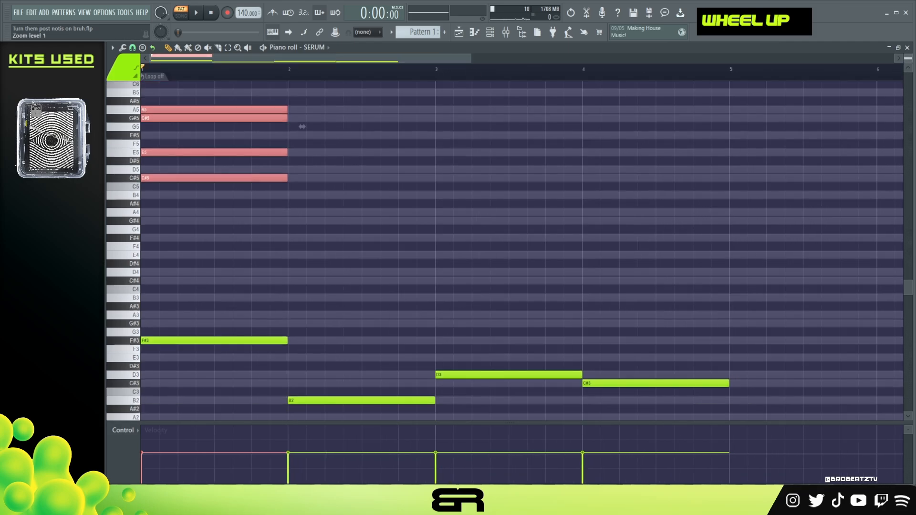
right_click(374, 259)
scroll(326, 249, up, 1)
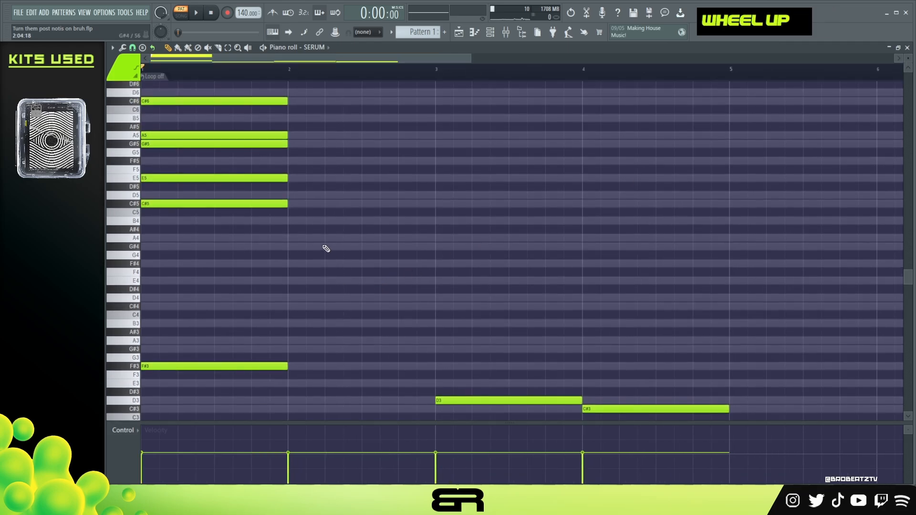
Play the pattern from the start to hear the completed chord in bar 1.
key(space)
scroll(360, 276, down, 1)
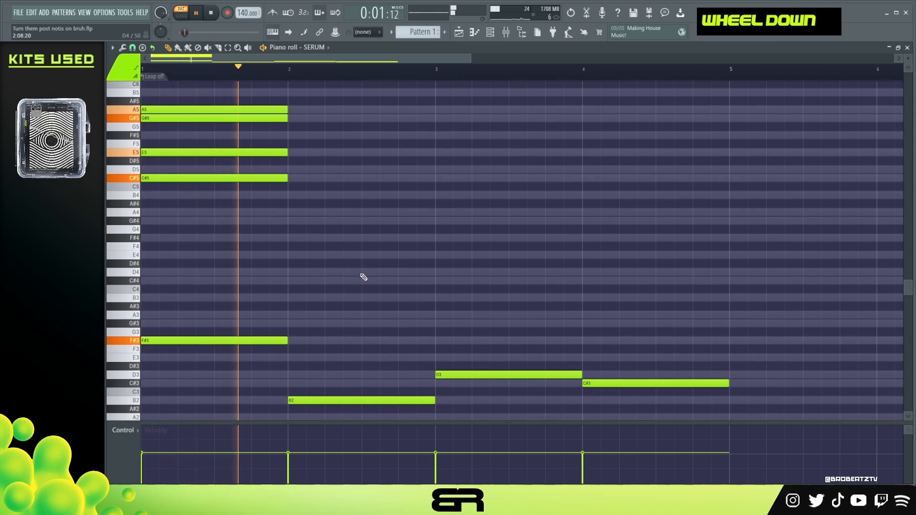
key(space)
key(space)
key(space)
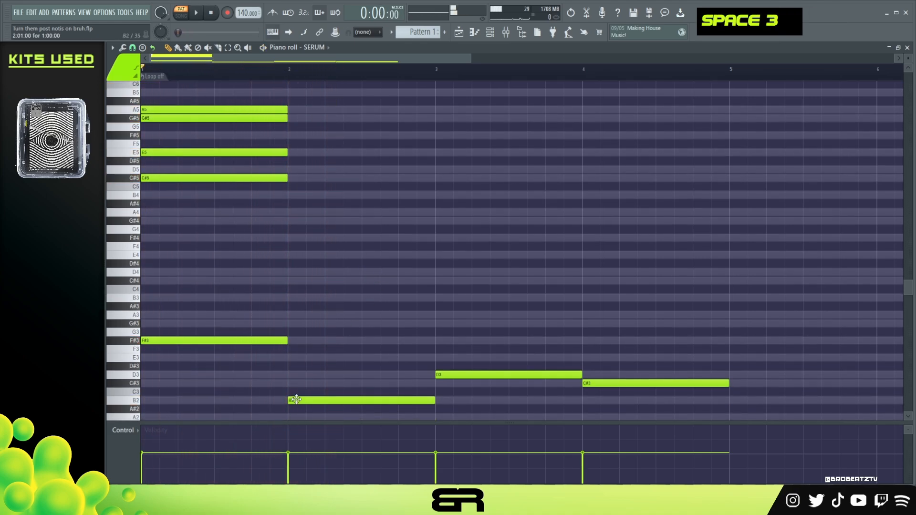
Trim the starts of the B2 root in bar 2 and the C#3 root in bar 4 so both begin mid-bar, and check the timing.
ctrl+click(296, 400)
ctrl+shift+click(590, 383)
drag(586, 383, 659, 383)
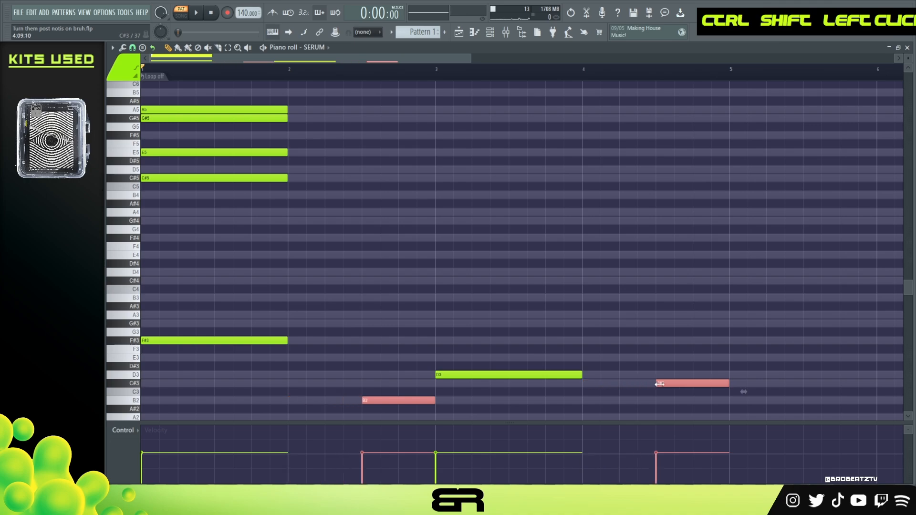
right_click(355, 131)
key(space)
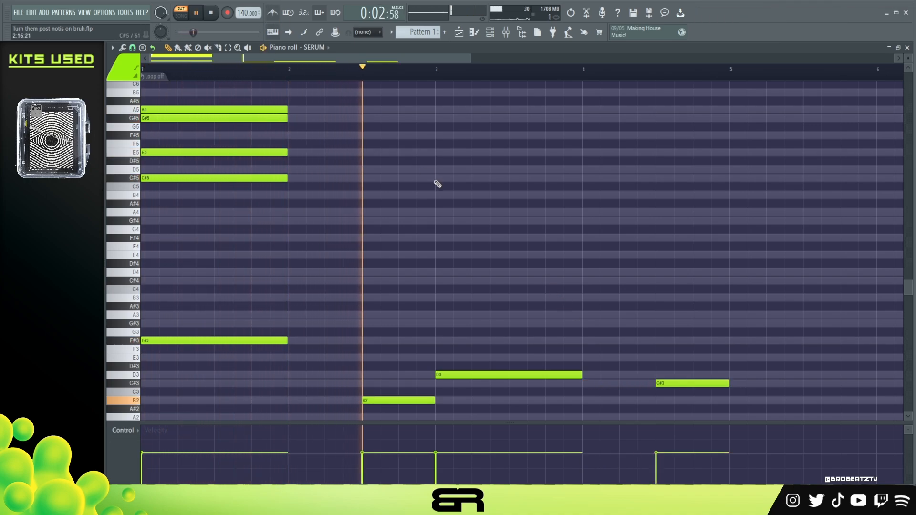
key(space)
right_click(387, 298)
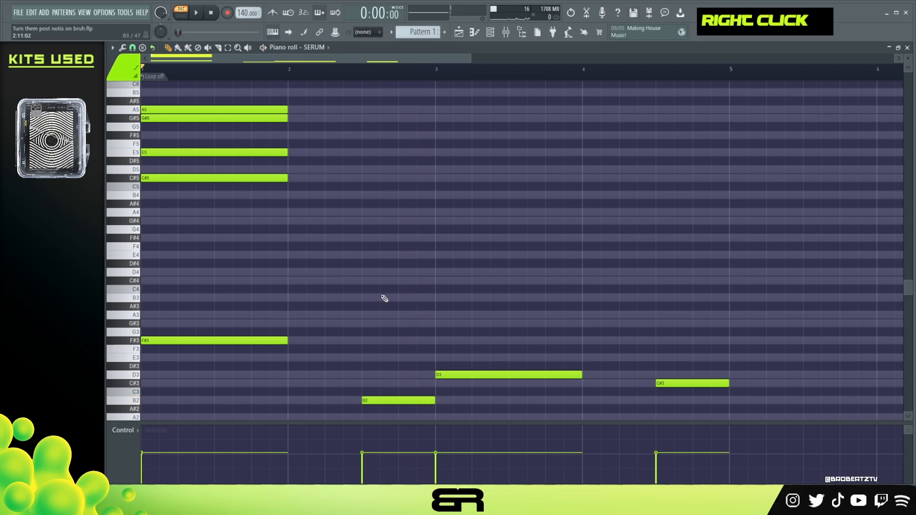
Try a copy of the bar 2 root note on D3, and delete that copy.
ctrl+click(384, 399)
drag(385, 399, 382, 372)
right_click(385, 362)
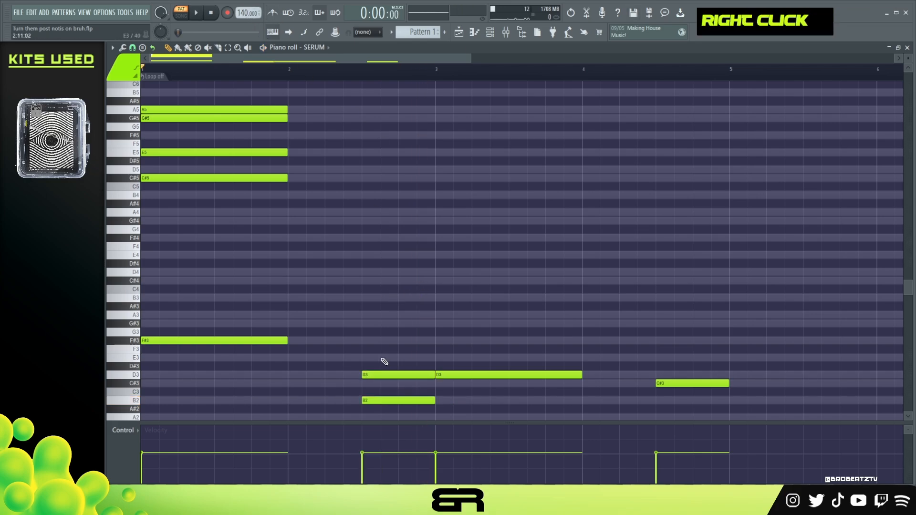
key(ctrl)
right_click(388, 374)
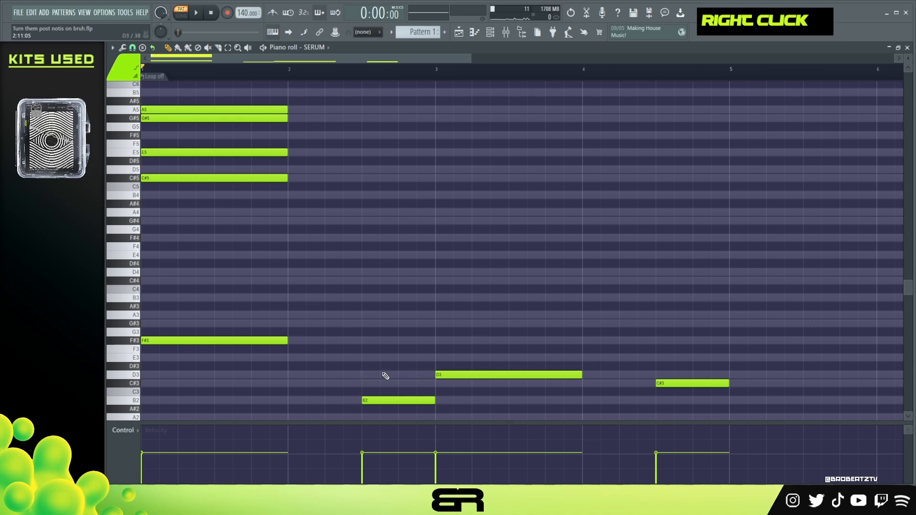
Copy the bar 2 root two octaves up to B4, and add half-bar D5, E5, G#5 and A5 notes above it.
ctrl+click(378, 399)
shift+click(384, 400)
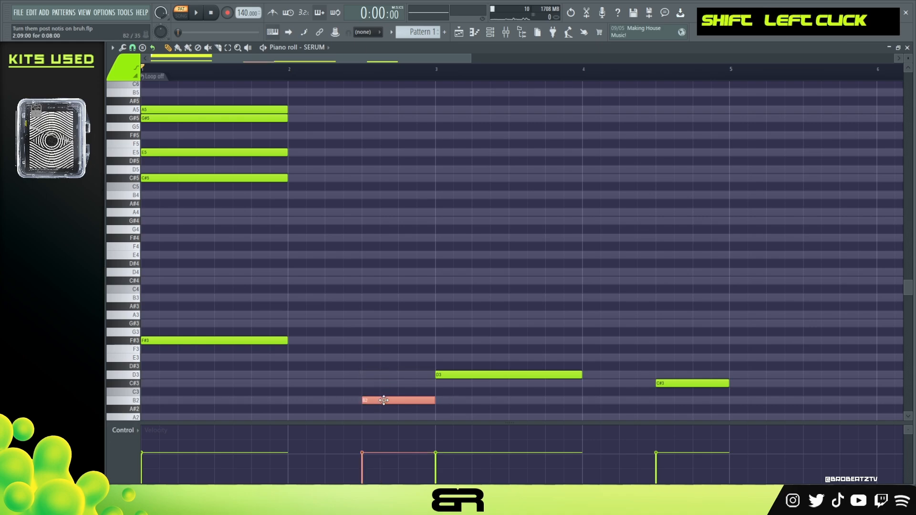
key(ctrl+Up)
key(ctrl+Up)
scroll(389, 285, up, 3)
drag(384, 272, 384, 247)
drag(282, 235, 435, 187)
right_click(387, 212)
Audition the chords in bars 1 and 2 one after the other.
alt+right_click(411, 205)
alt+right_click(208, 200)
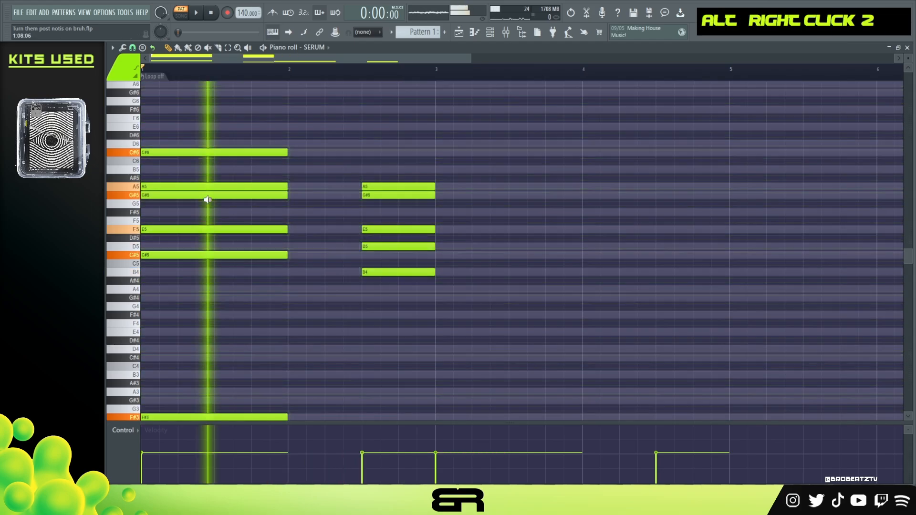
alt+right_click(396, 225)
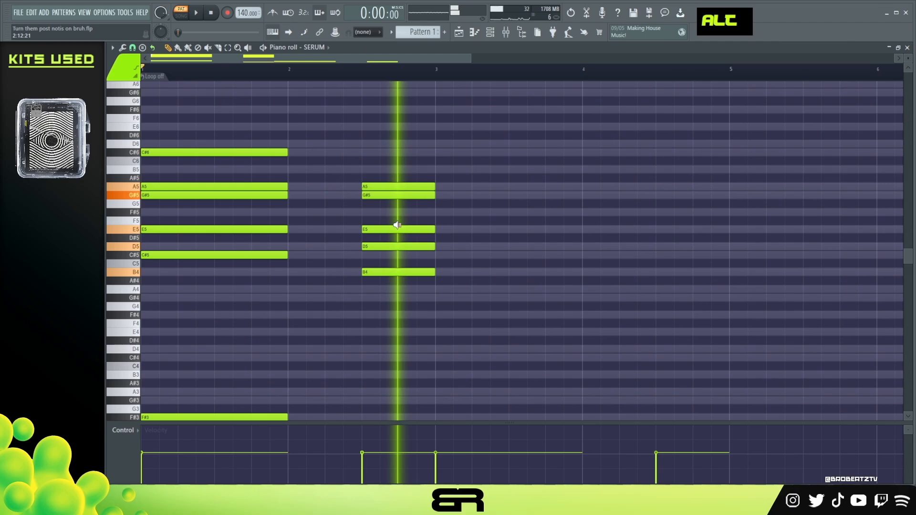
scroll(321, 247, down, 4)
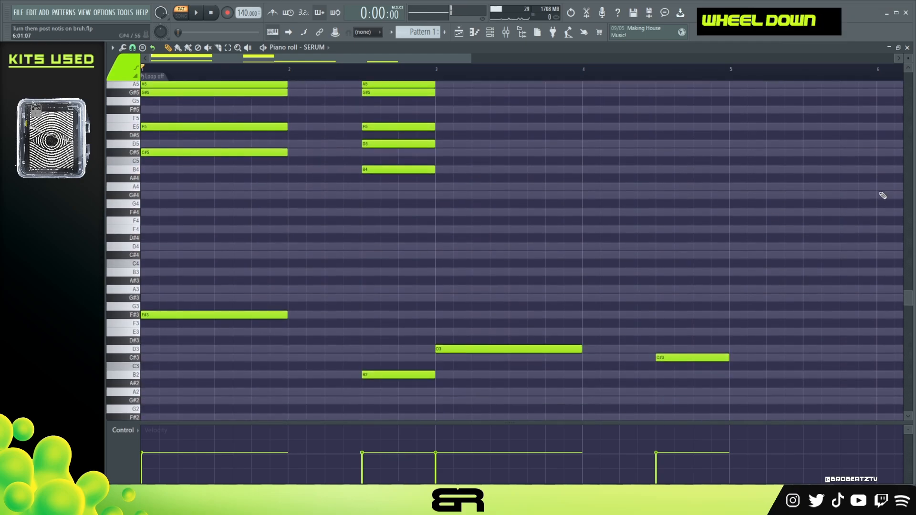
alt+right_click(380, 141)
scroll(593, 290, up, 3)
right_click(560, 316)
drag(444, 142, 225, 212)
right_click(604, 188)
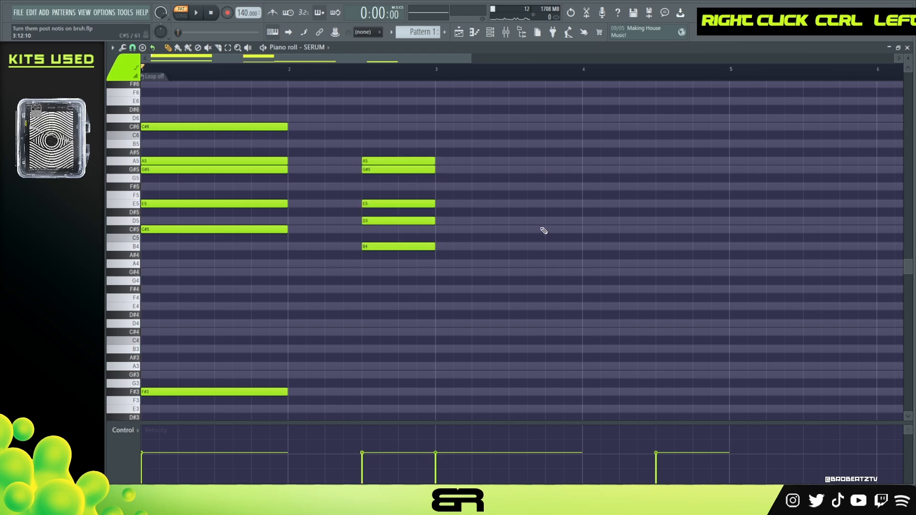
scroll(548, 236, down, 1)
scroll(550, 237, down, 2)
ctrl+click(374, 376)
shift+click(382, 383)
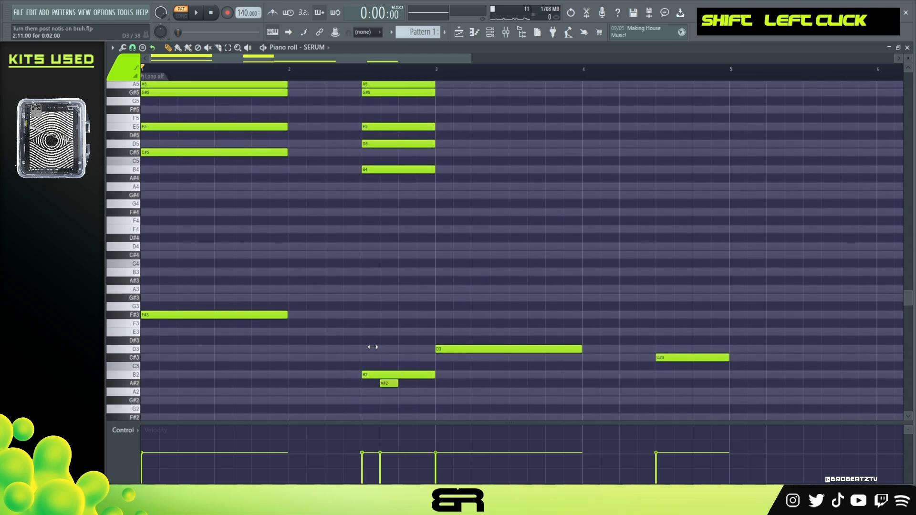
right_click(387, 377)
key(ctrl+z)
Stack half-bar D3, F#3 and A3 notes above the bar 2 root, and raise the three notes by two octaves.
ctrl+click(381, 375)
shift+drag(380, 375, 380, 313)
shift+drag(380, 313, 380, 290)
ctrl+click(382, 314)
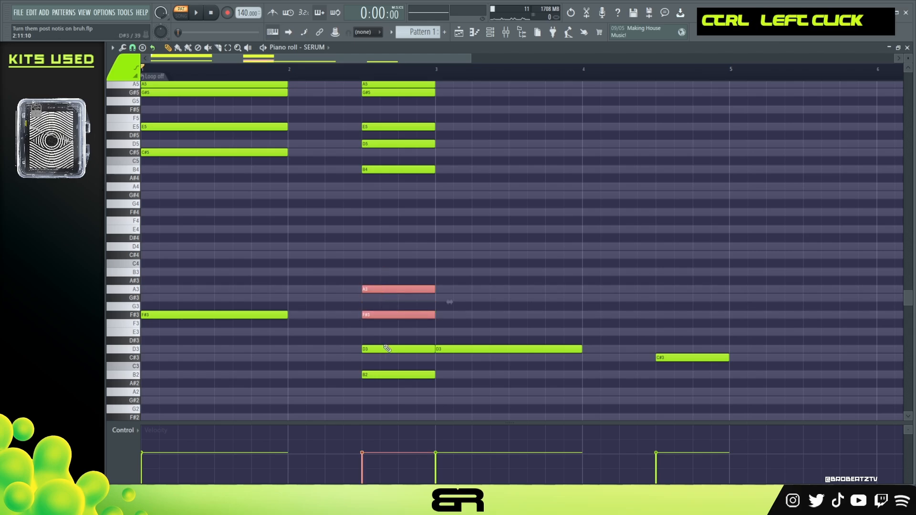
ctrl+click(405, 348)
key(ctrl+Up)
scroll(422, 332, up, 2)
key(ctrl+Up)
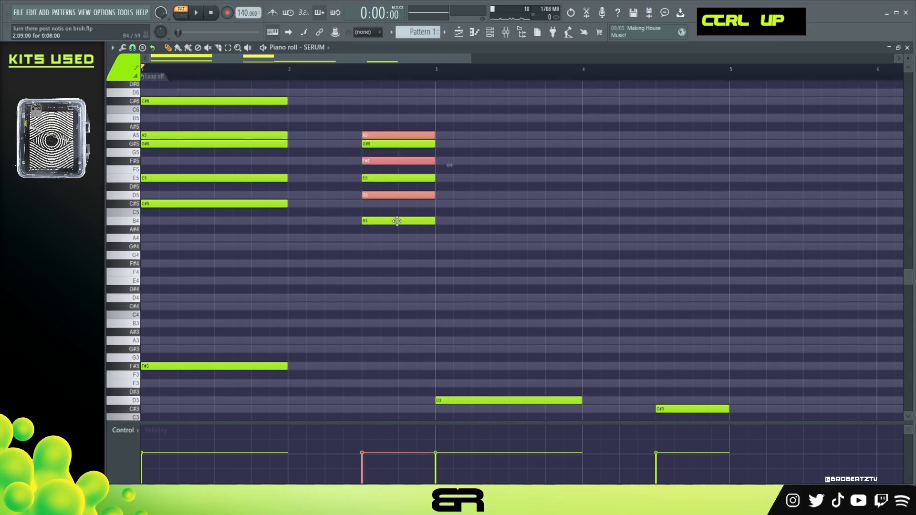
Delete the G#5 and E5 notes from the bar 2 chord, and play the result.
right_click(377, 141)
right_click(385, 178)
key(space)
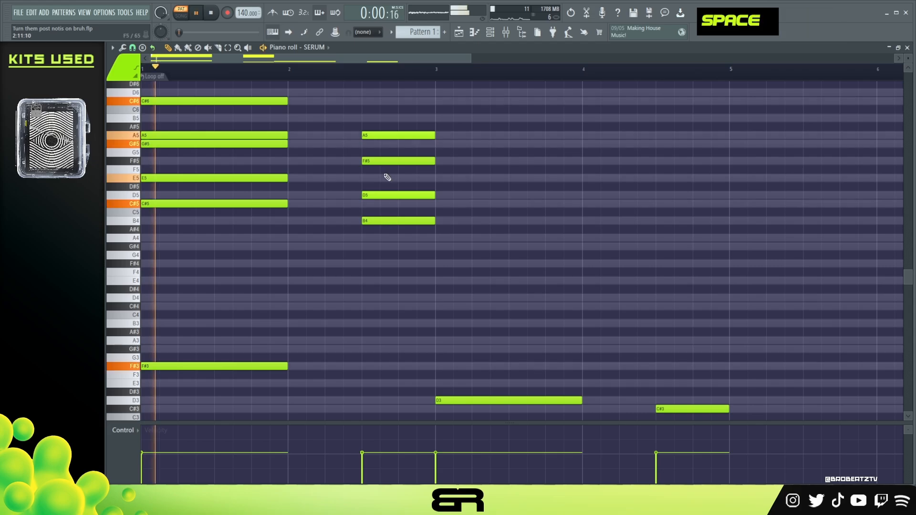
alt+right_click(382, 170)
key(space)
Undo the note deletions and octave shifts in bar 2, and delete the stacked D3, F#3 and A3 notes.
key(ctrl+alt+z)
key(ctrl+alt+z)
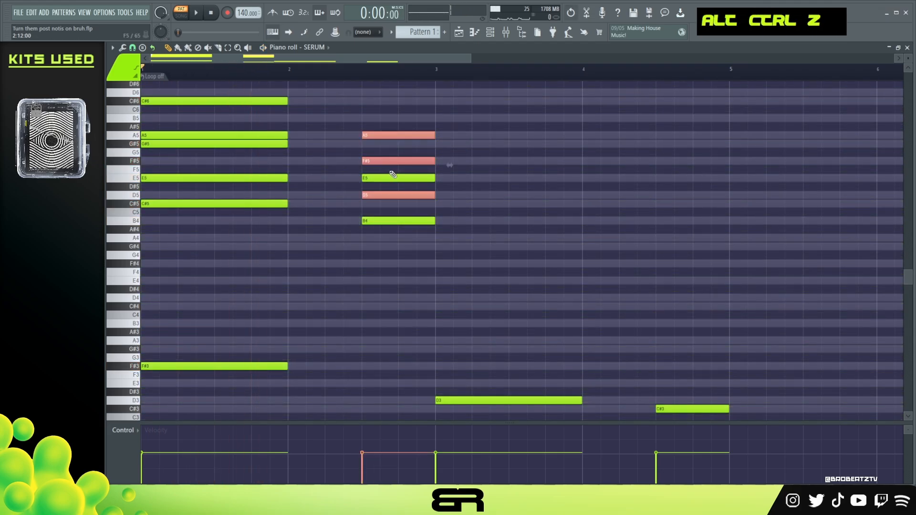
key(ctrl+alt+z)
key(ctrl+alt+z)
ctrl+alt+right_click(428, 277)
scroll(424, 277, down, 3)
right_click(402, 264)
right_click(396, 291)
right_click(397, 324)
Copy the bar 3 root two octaves up to D5, and add one-bar F#5, A5 and C#6 notes above it.
scroll(549, 285, up, 1)
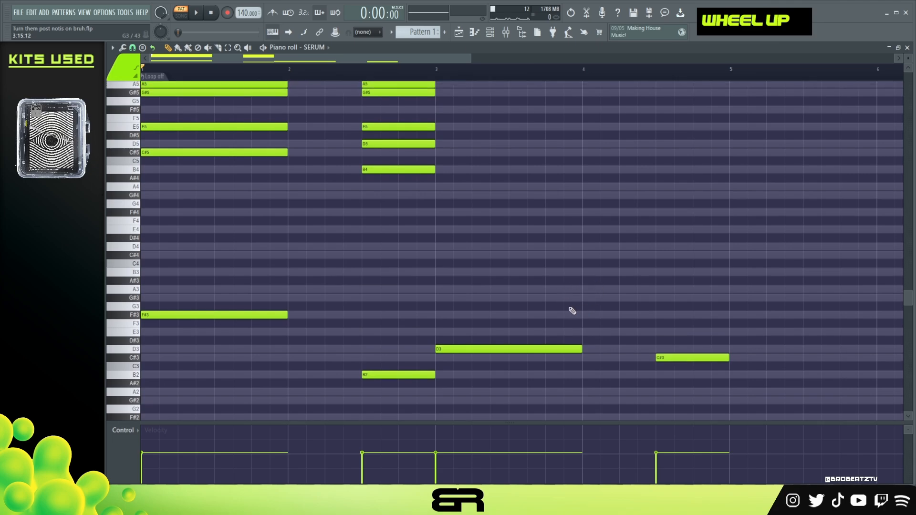
ctrl+drag(508, 318, 517, 351)
shift+click(476, 349)
key(ctrl+Up)
scroll(544, 311, up, 1)
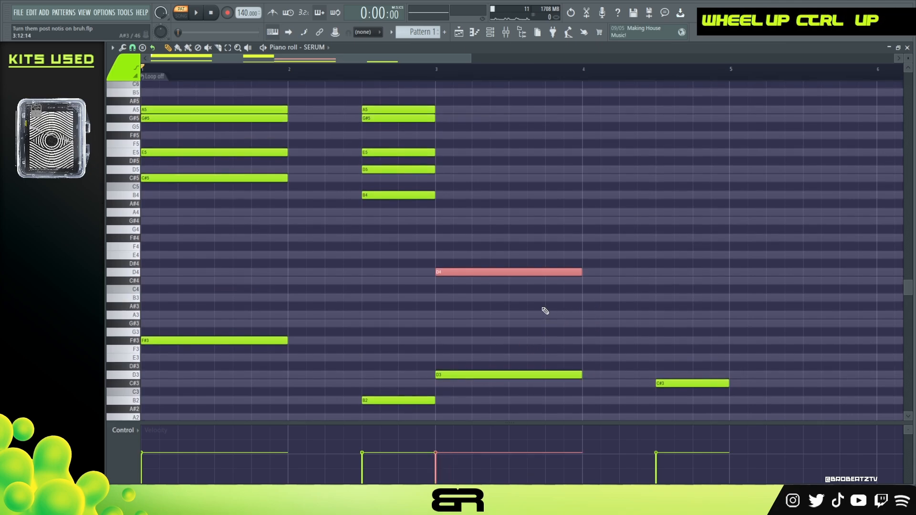
key(ctrl+Up)
scroll(527, 296, up, 2)
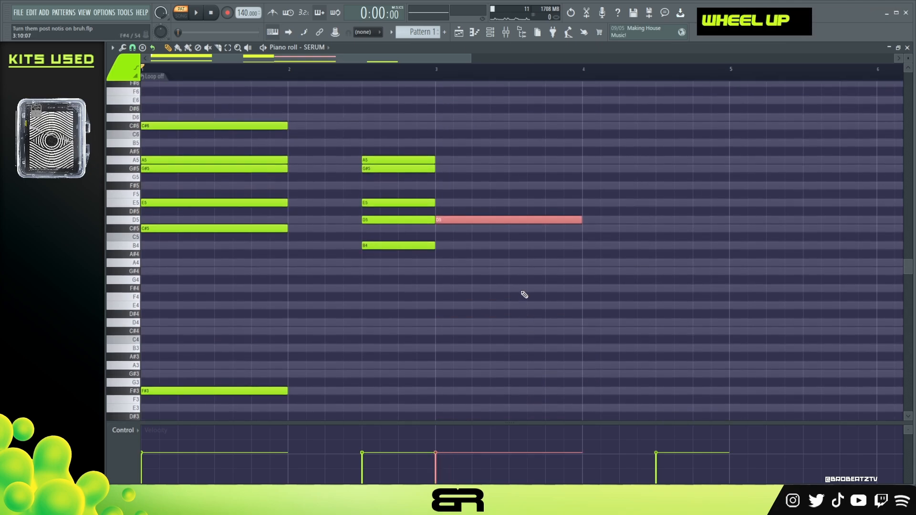
ctrl+click(459, 218)
drag(458, 221, 455, 120)
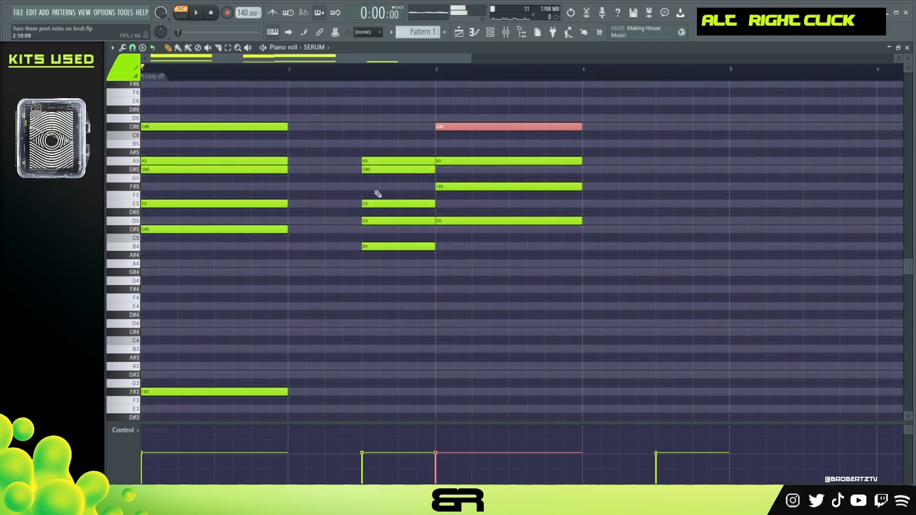
alt+right_click(510, 185)
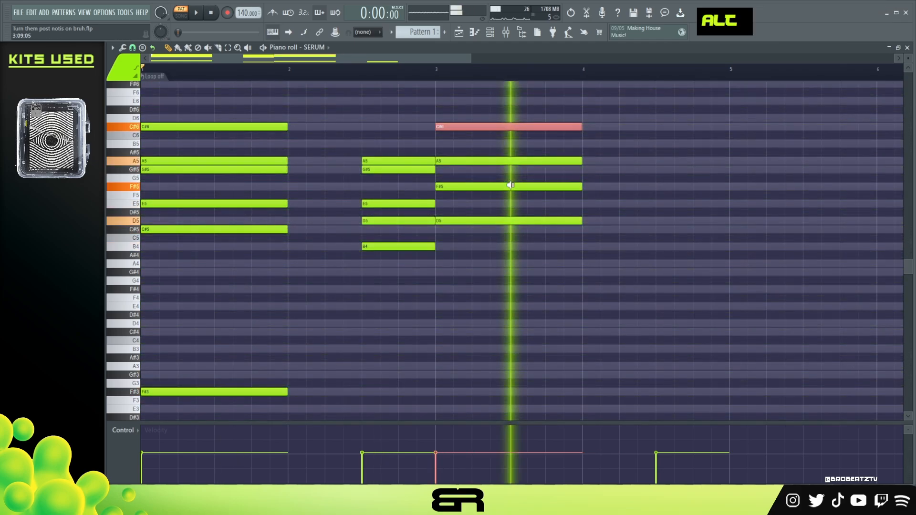
Copy the bar 4 root two octaves up to C#5, and add half-bar E5, G#5, B5 and D6 notes above it.
scroll(512, 185, down, 4)
ctrl+click(673, 331)
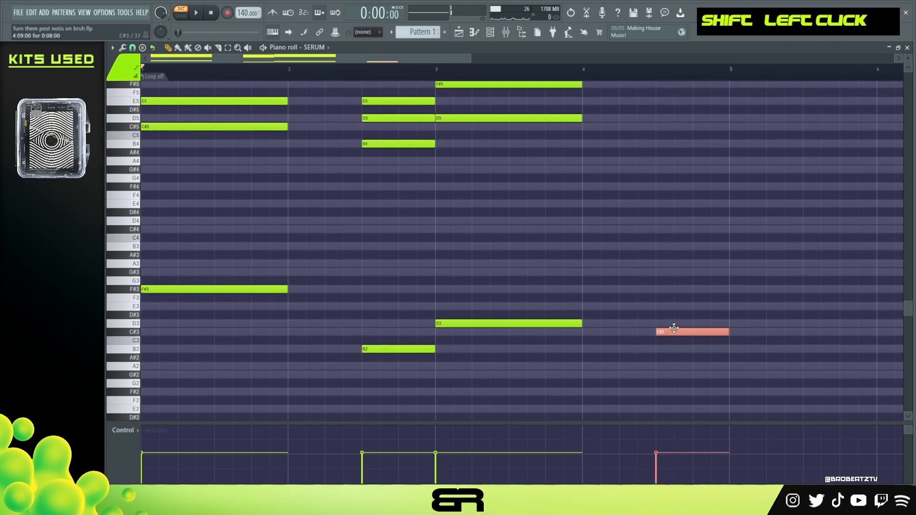
key(ctrl+Up)
key(ctrl+Up)
scroll(716, 332, up, 3)
drag(670, 231, 666, 140)
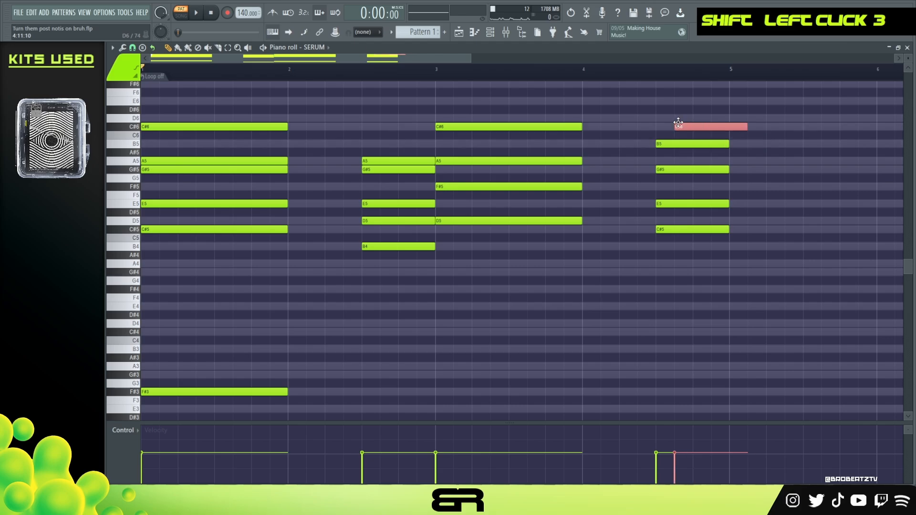
Play the progression into bar 4, and lower the top note of the bar 4 chord to C#6.
key(space)
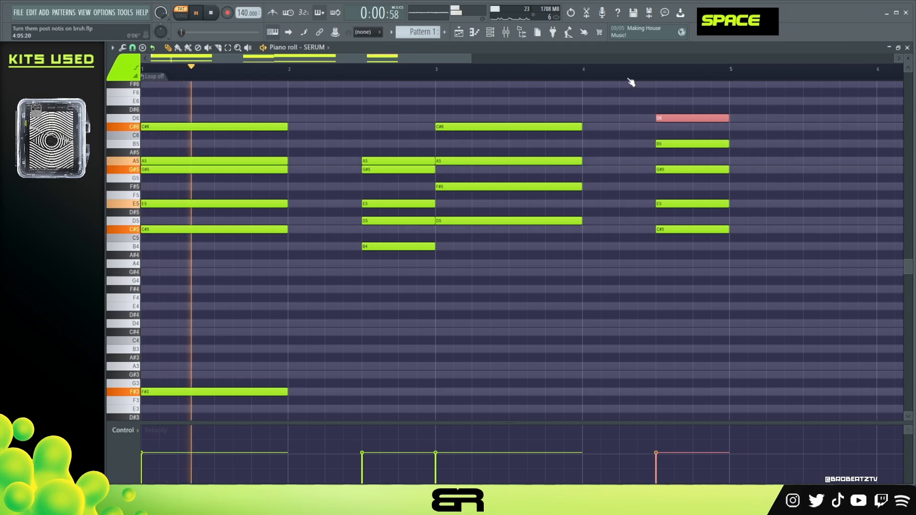
click(533, 67)
alt+right_click(686, 117)
key(space)
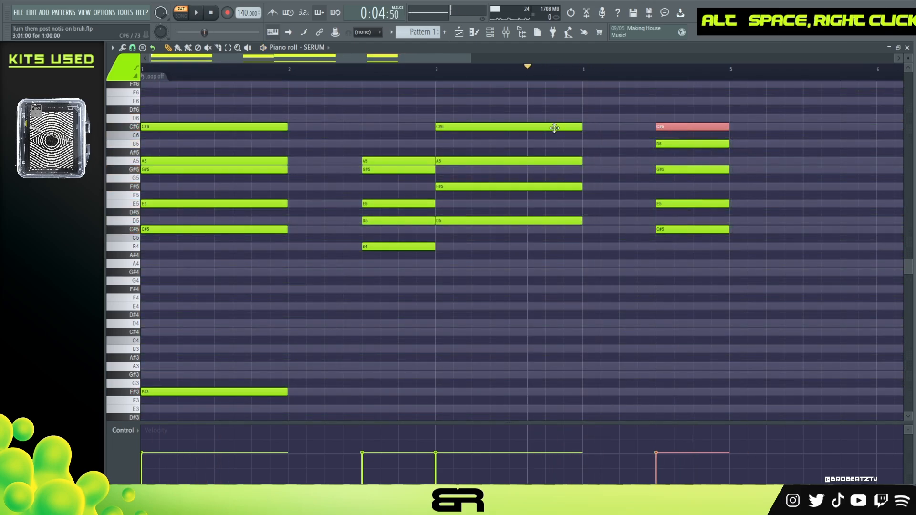
alt+right_click(700, 153)
alt+right_click(695, 164)
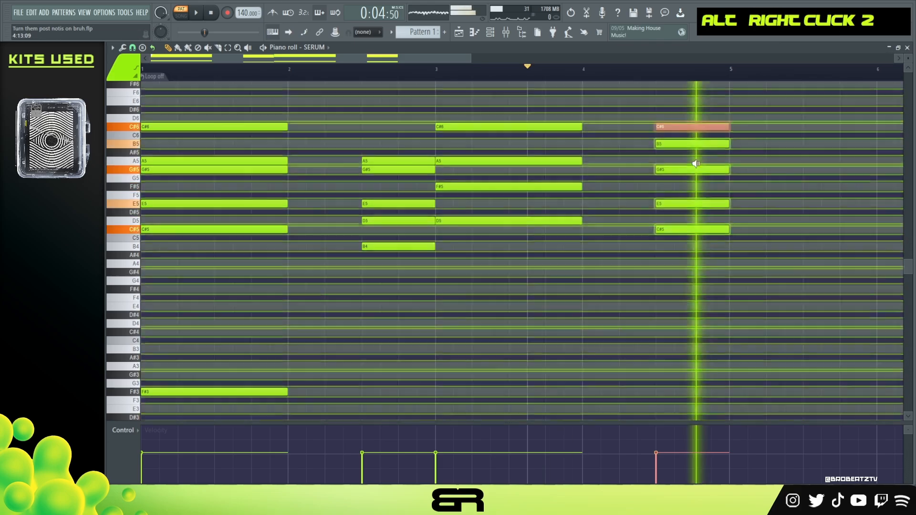
key(shift+Up)
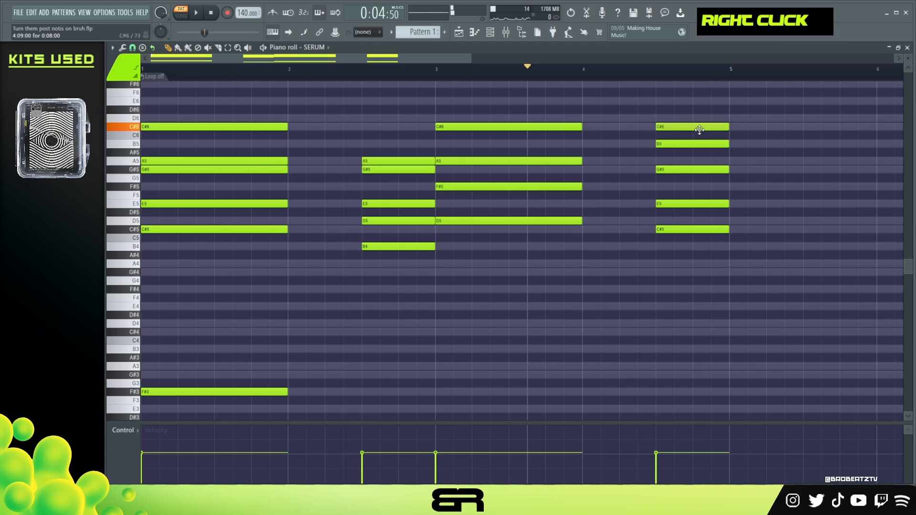
Audition around bar 4, and fit the whole four-bar progression in the piano roll view.
alt+right_click(624, 137)
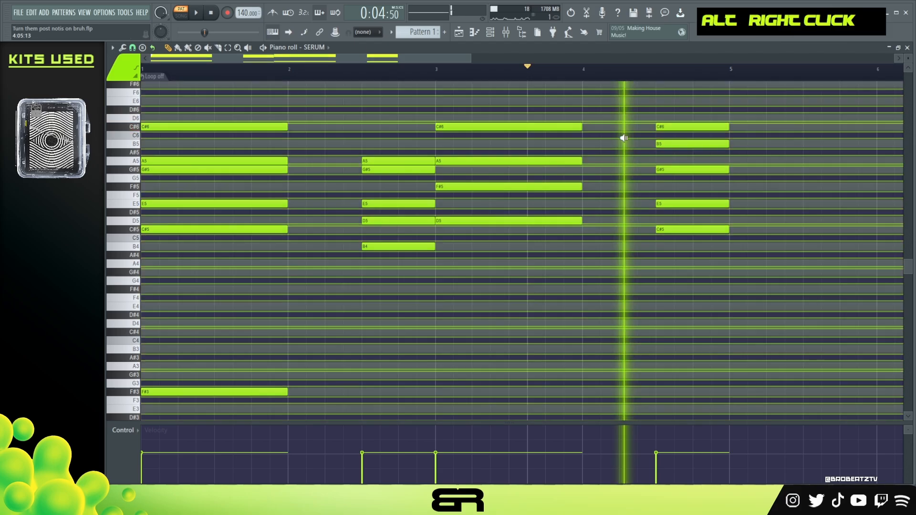
alt+right_click(610, 162)
ctrl+right_click(610, 166)
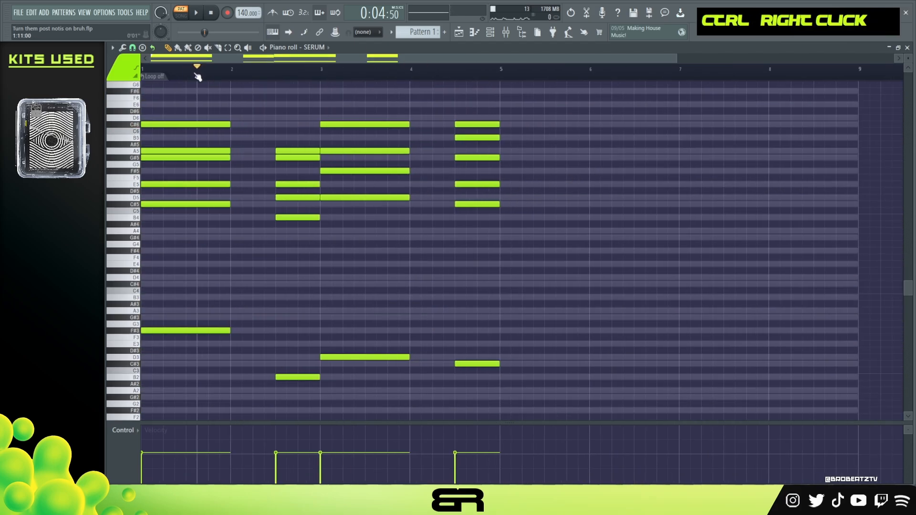
Set the project tempo to 141 BPM, and play the four-bar progression from the start.
key(space)
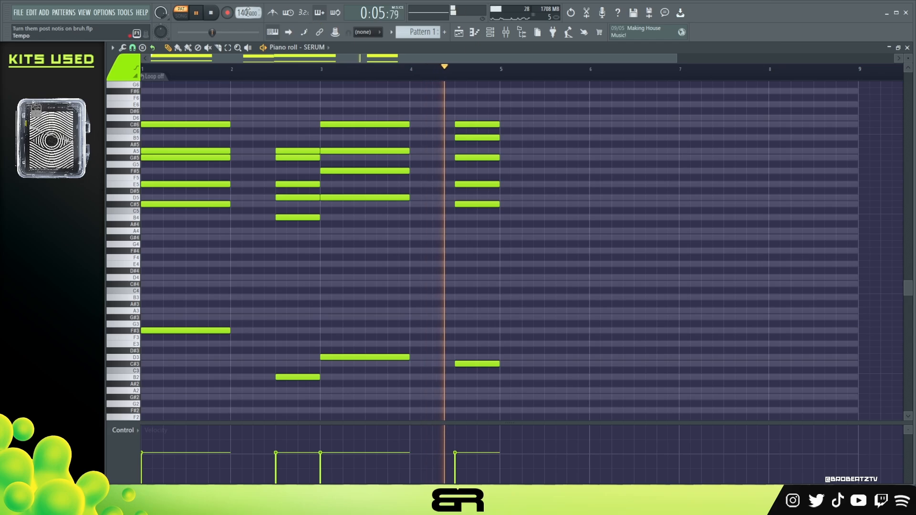
scroll(248, 13, up, 1)
key(space)
key(space)
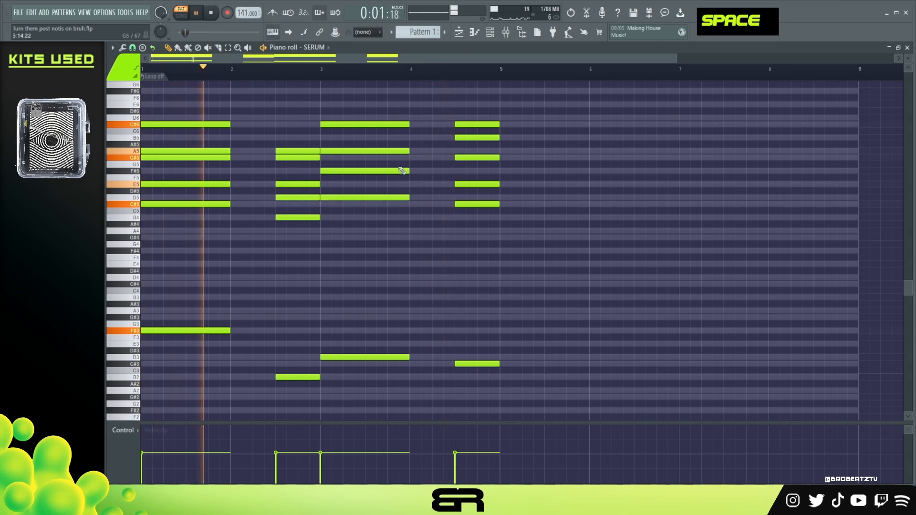
scroll(244, 13, up, 1)
scroll(244, 13, down, 1)
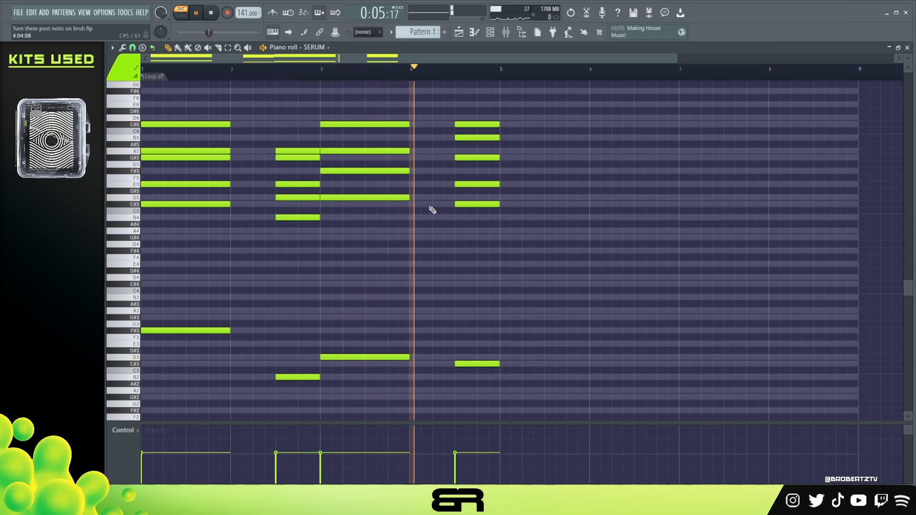
right_click(554, 211)
key(space)
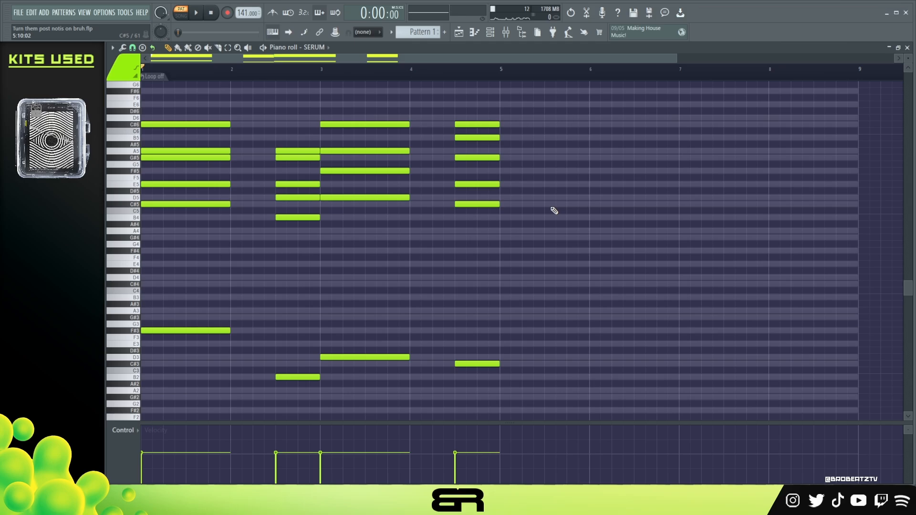
Zoom the piano roll in on the upper chord notes of all four bars.
drag(509, 115, 140, 397)
right_click(308, 283)
right_click(312, 277)
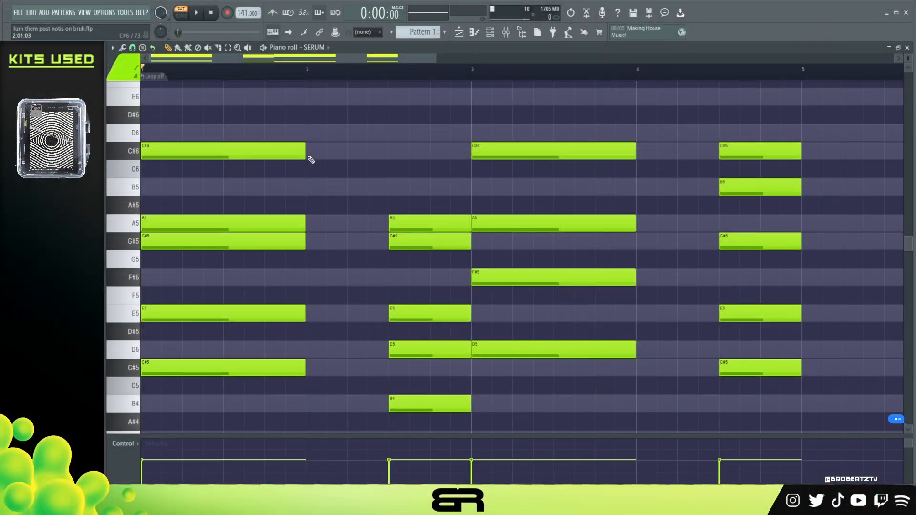
alt+right_click(419, 241)
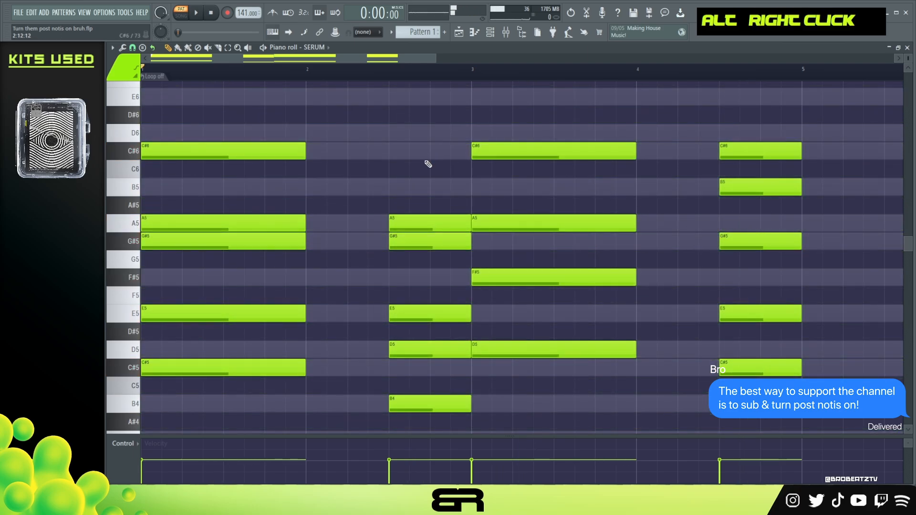
drag(190, 198, 184, 317)
right_click(178, 286)
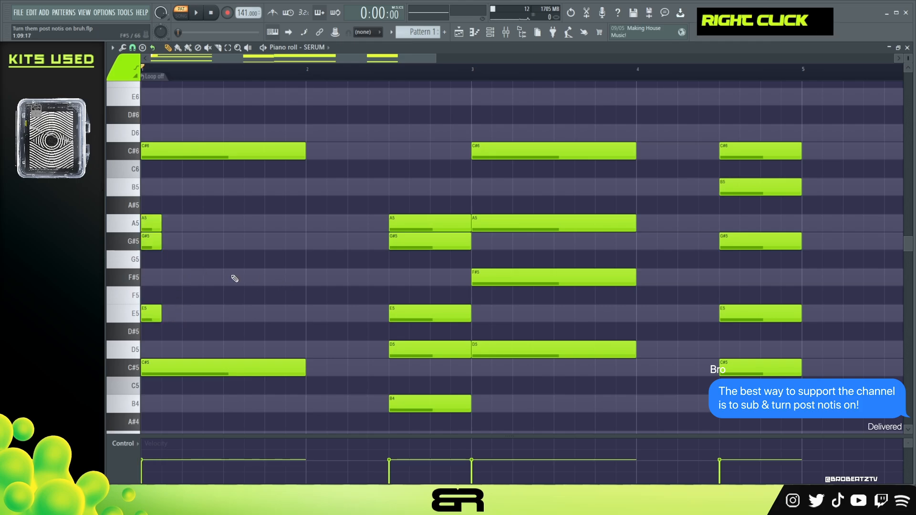
drag(181, 197, 143, 340)
drag(161, 244, 327, 249)
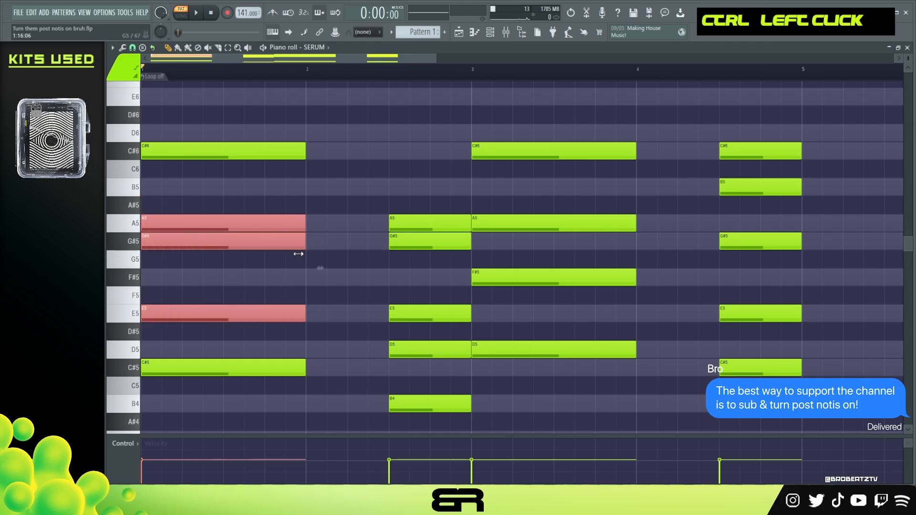
right_click(294, 301)
Move a copy of the bar 1 E5 note up one octave to E6, keeping the original.
mouse_move(229, 281)
mouse_down()
mouse_move(184, 313)
mouse_move(150, 306)
mouse_up()
key(ctrl+Up)
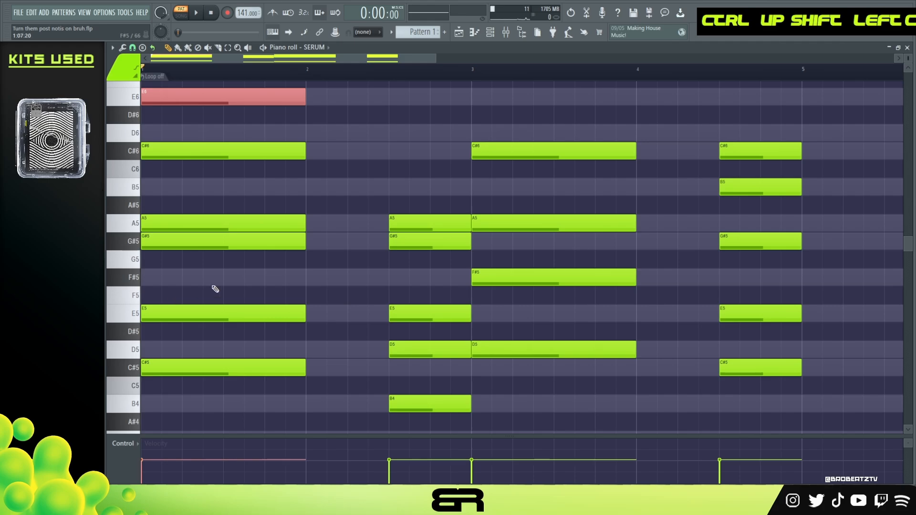
scroll(215, 290, up, 2)
scroll(215, 288, down, 2)
alt+right_click(201, 237)
right_click(233, 135)
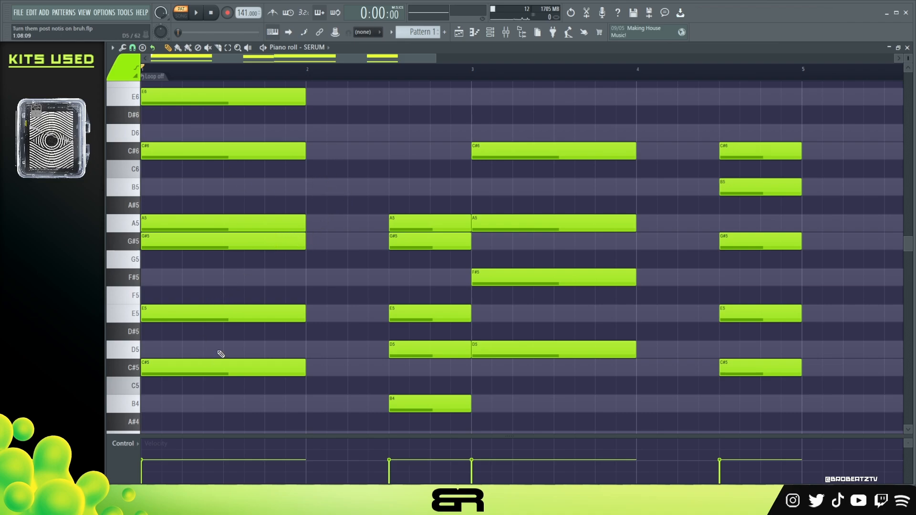
Shorten the G#5 and E5 notes of the bar 1 chord to eighth notes.
drag(204, 232, 242, 325)
drag(305, 241, 155, 252)
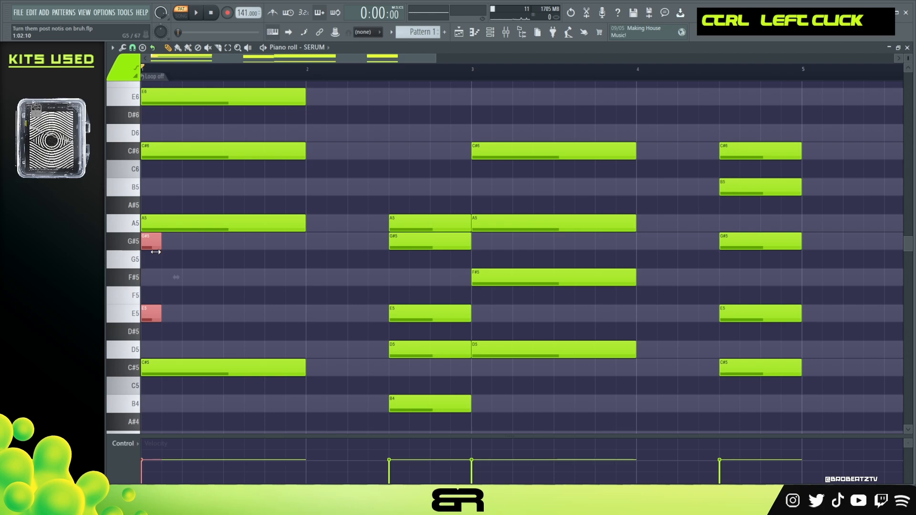
right_click(168, 241)
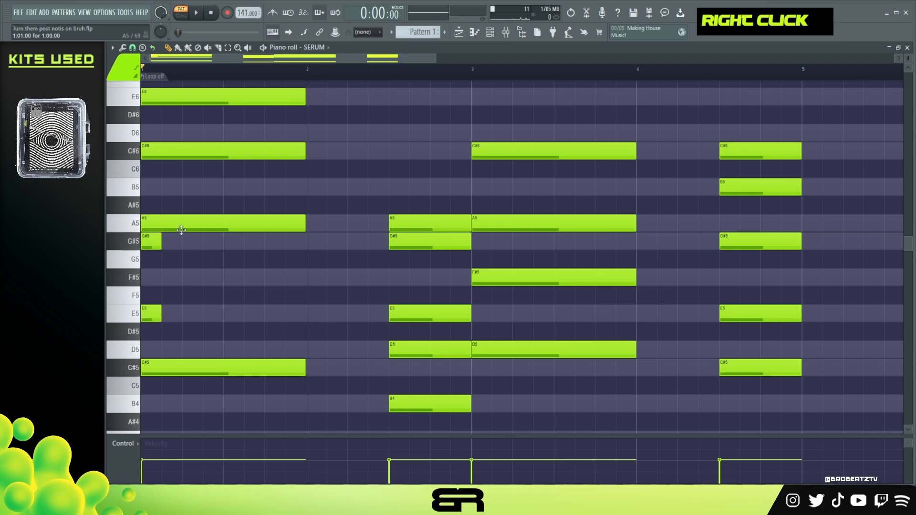
shift+click(151, 241)
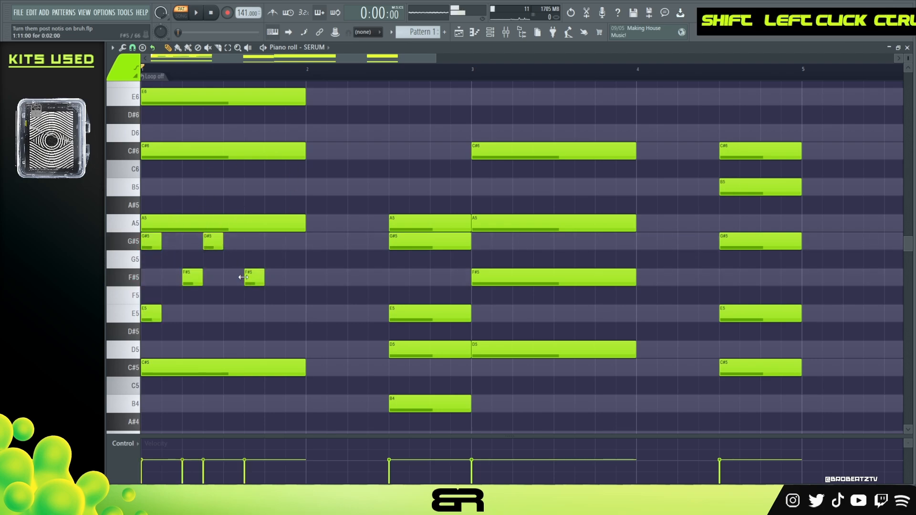
key(space)
key(space)
click(306, 314)
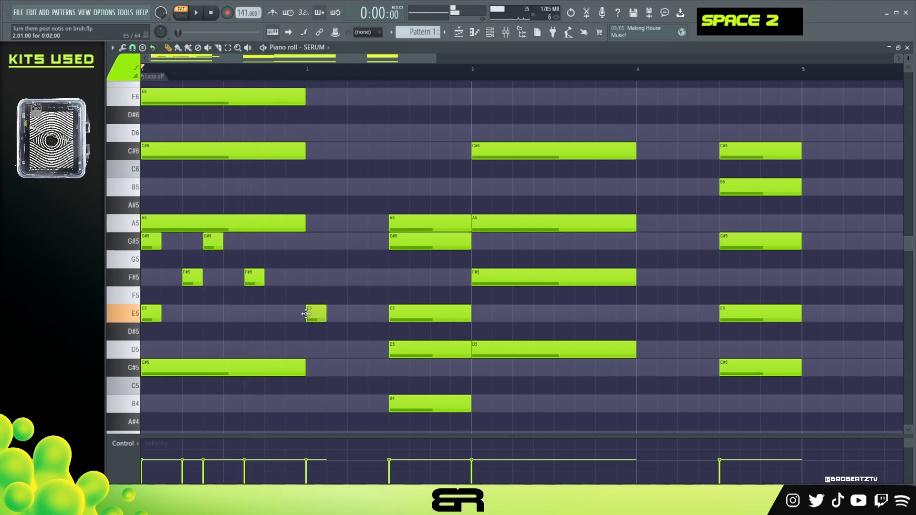
click(351, 277)
key(space)
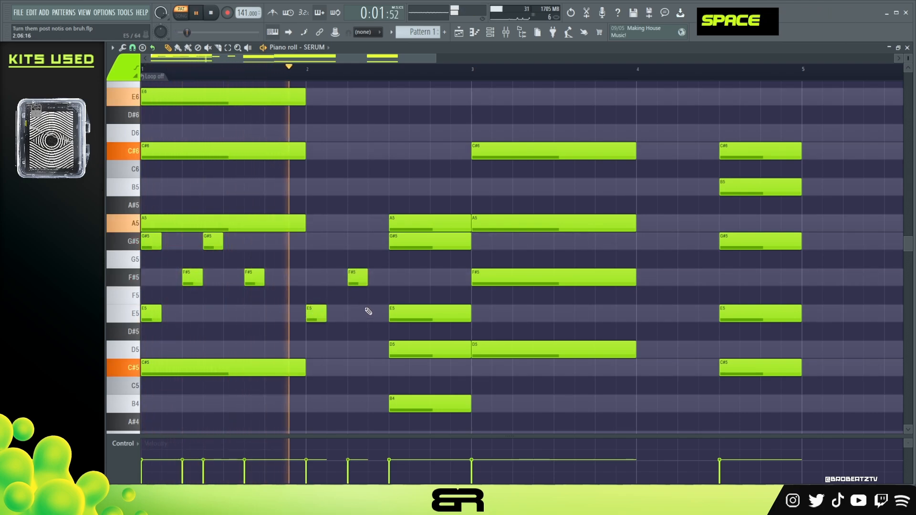
key(space)
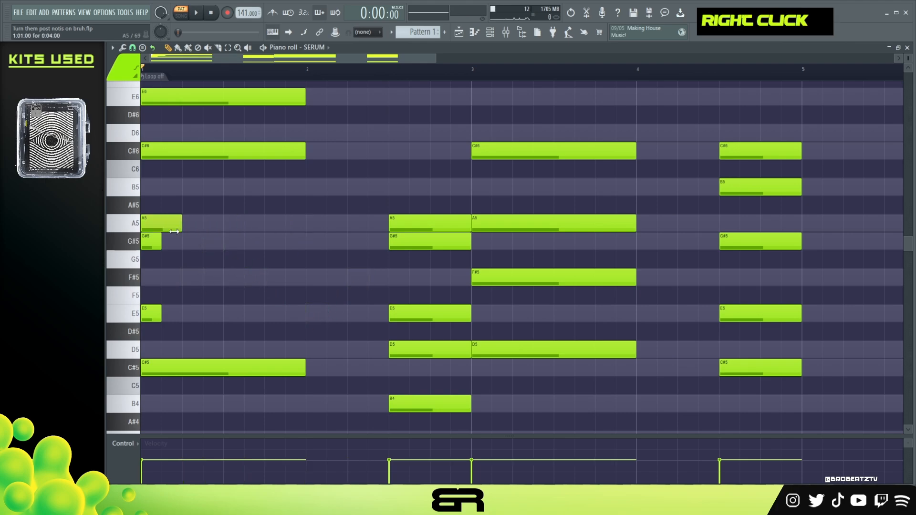
Shorten the bar 1 A5 and C#6 to eighth notes, placing C#6 on the bar's second eighth and A5 on the fourth.
drag(174, 231, 160, 234)
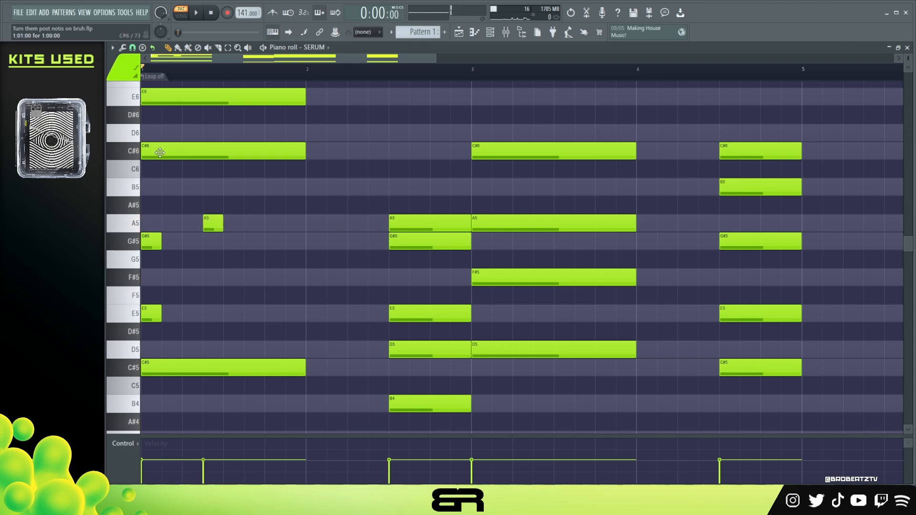
key(space)
key(space)
drag(206, 156, 243, 163)
right_click(320, 153)
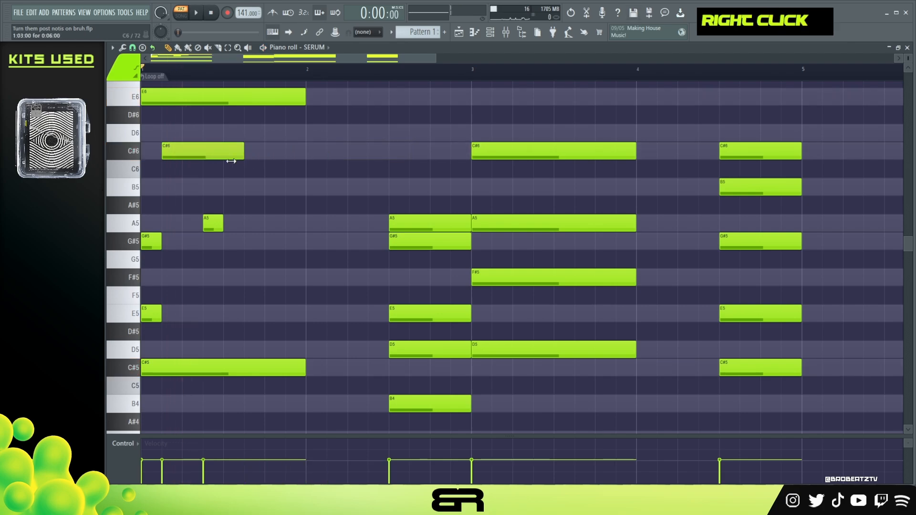
Add an eighth-note G#5 on beat 3 of bar 1 with an eighth-note E5 directly after it, auditioning the melody.
click(225, 240)
key(space)
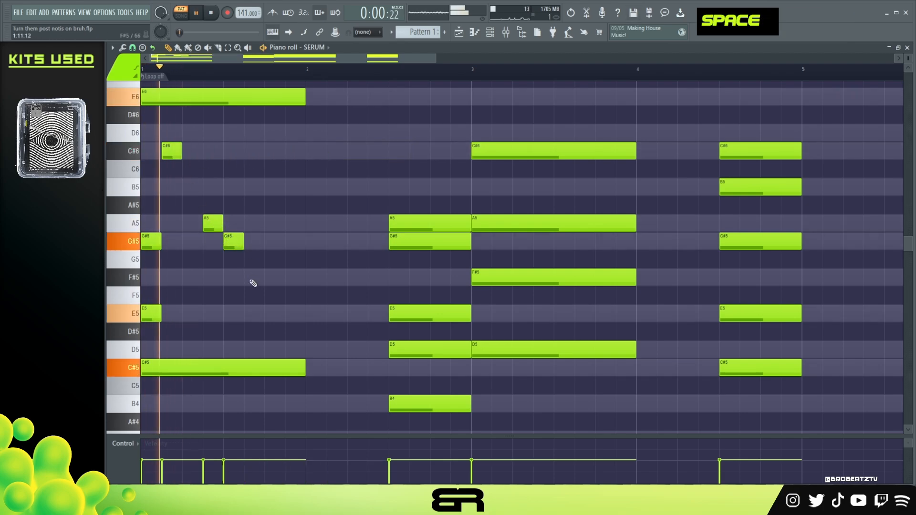
click(268, 315)
key(space)
key(space)
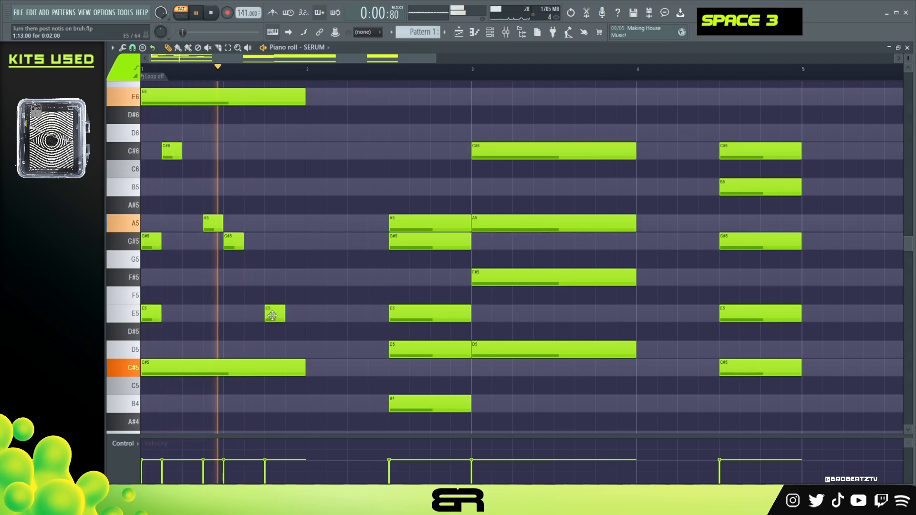
key(space)
key(space)
key(space)
key(space)
click(254, 314)
right_click(280, 314)
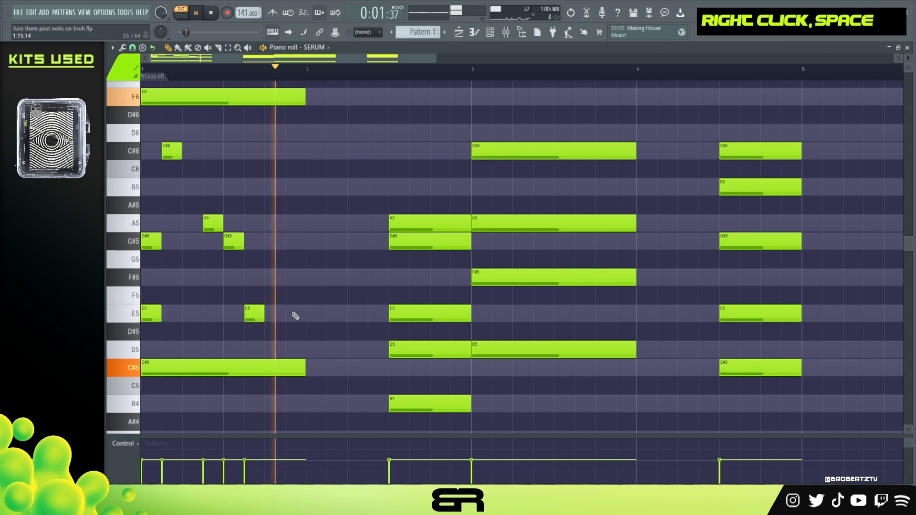
key(space)
Copy the short E5 to beat 2 of bar 2, and place an eighth-note F#5 right after it.
ctrl+click(250, 316)
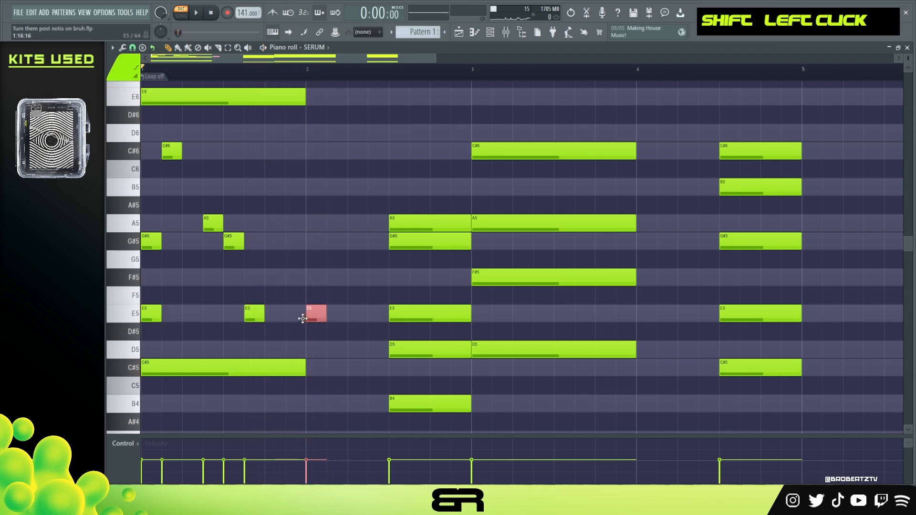
drag(303, 319, 350, 321)
ctrl+click(396, 245)
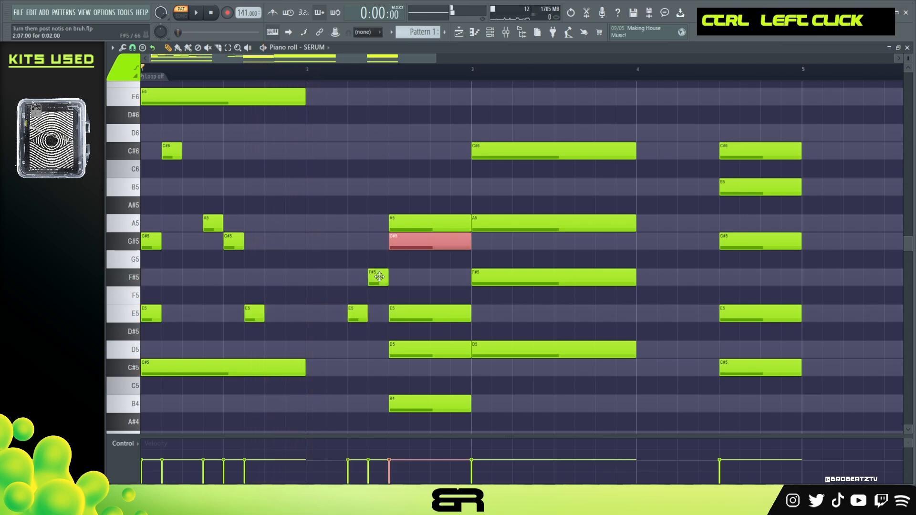
right_click(241, 258)
Highlight the G#5 notes in the pattern, and play the melody through the bar 2 chord.
ctrl+click(136, 246)
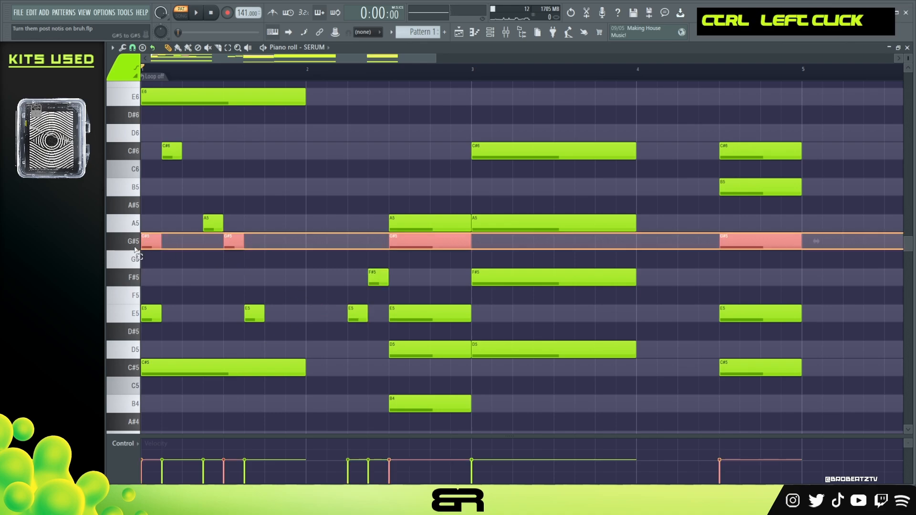
right_click(177, 252)
drag(230, 253, 267, 254)
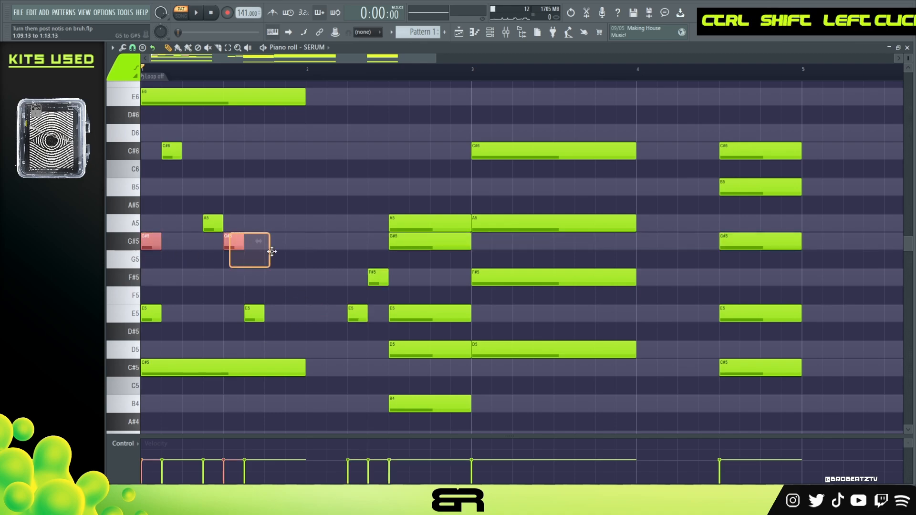
right_click(431, 265)
key(space)
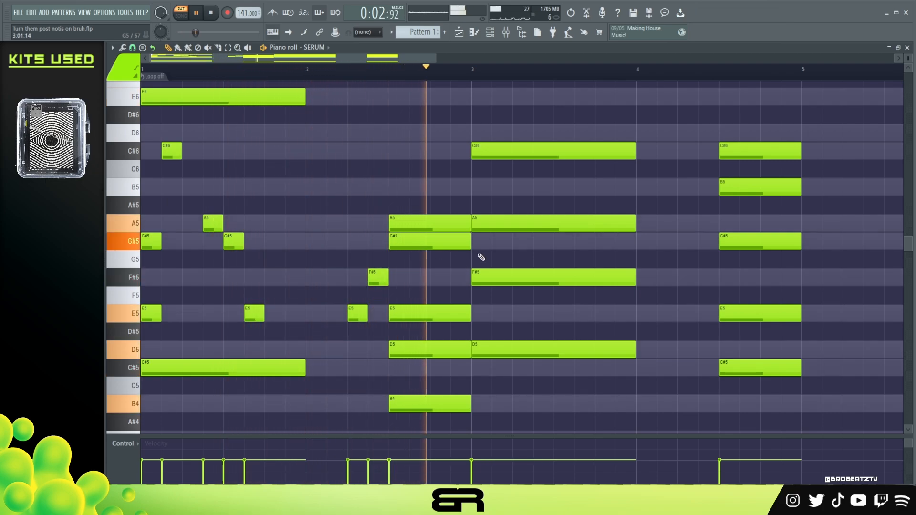
key(space)
key(space)
In bar 2, shorten G#5 to three eighths, reduce A5 to the bar's last eighth, and start E5 an eighth later.
drag(390, 224, 449, 247)
key(space)
key(space)
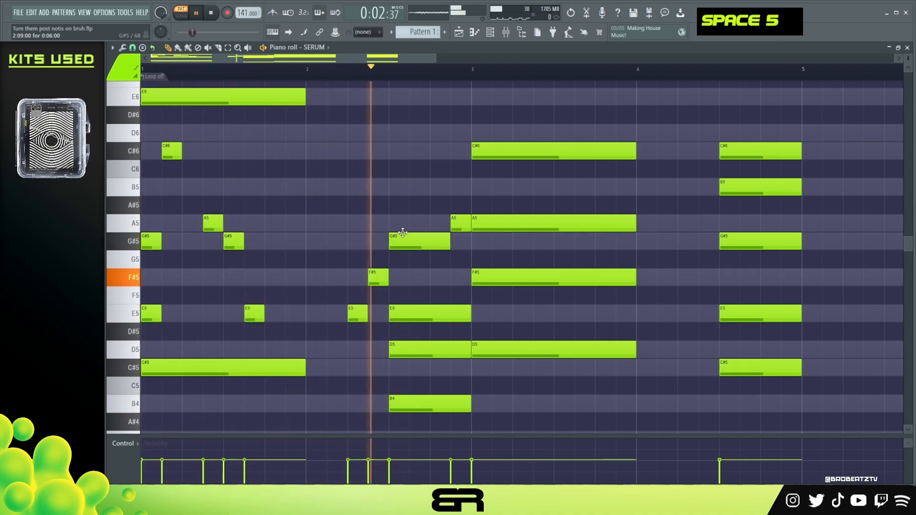
key(space)
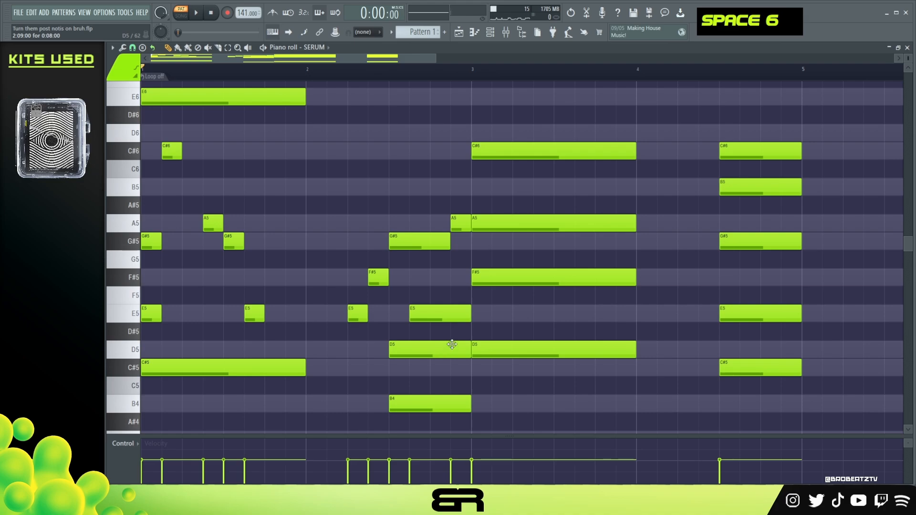
Shorten the bar 2 D5 to a quarter note, add an eighth-note C#5 right after it, and play it back.
ctrl+click(462, 353)
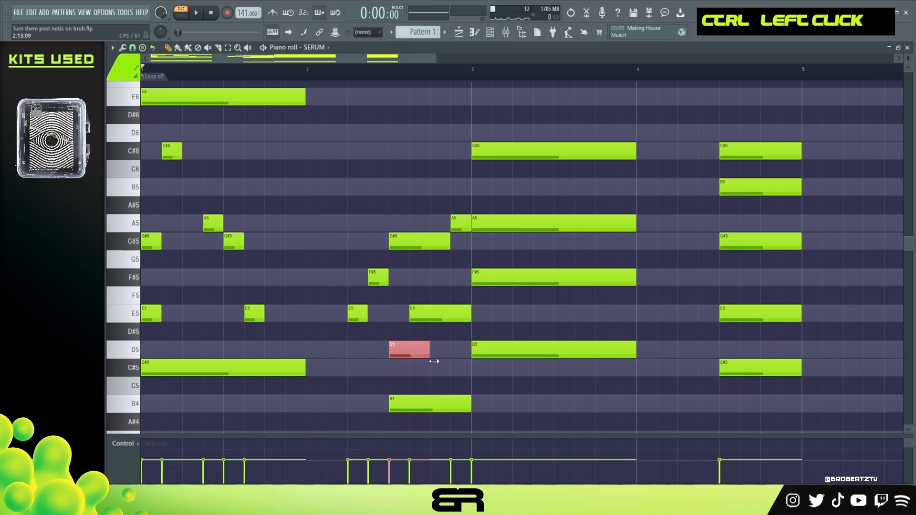
drag(470, 367, 450, 368)
key(space)
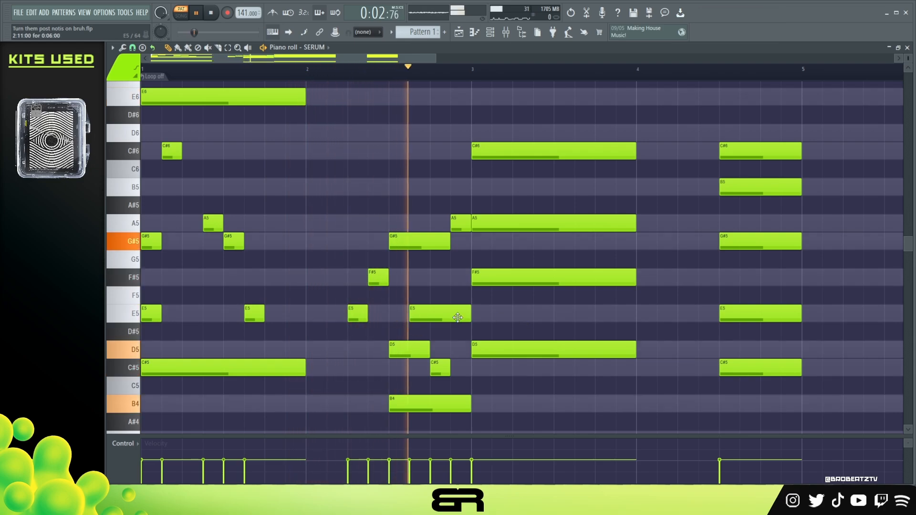
key(space)
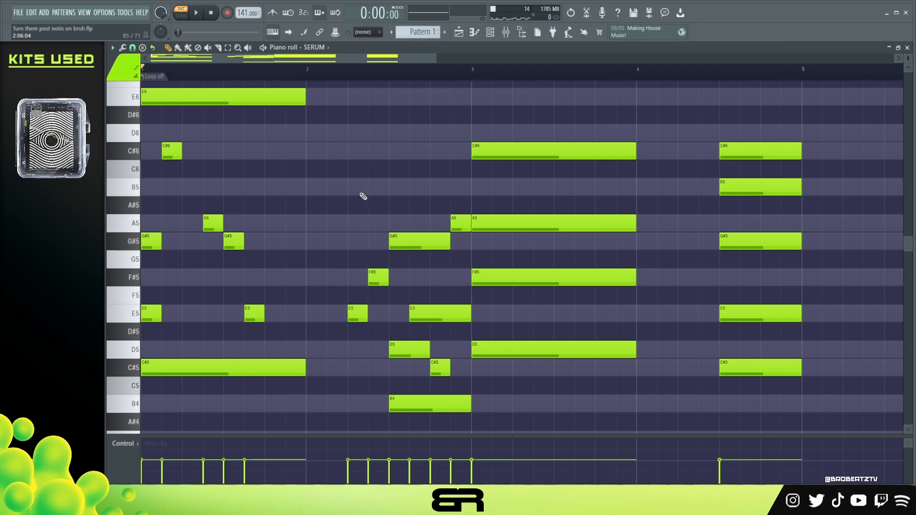
Start the bar 3 A5 an eighth note later, and shorten it and the bar's F#5 to eighth notes.
ctrl+click(493, 229)
ctrl+shift+click(491, 282)
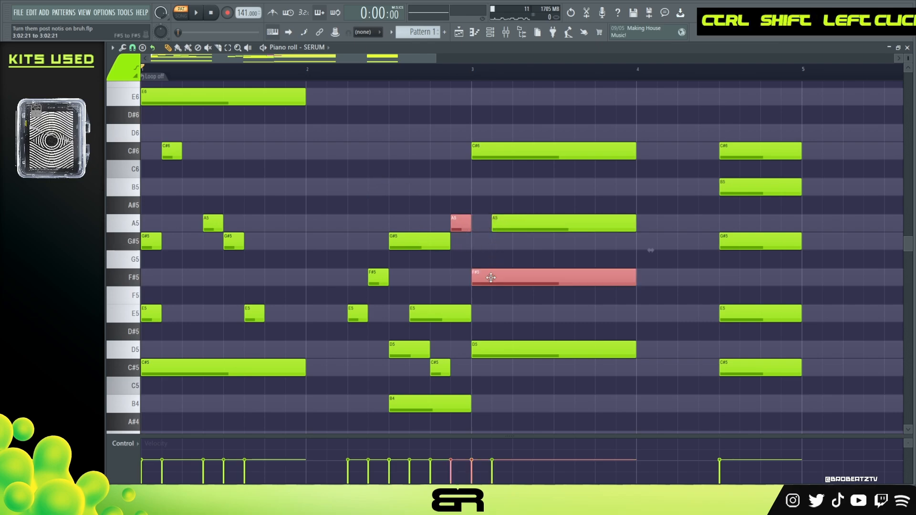
right_click(507, 262)
drag(556, 197, 618, 299)
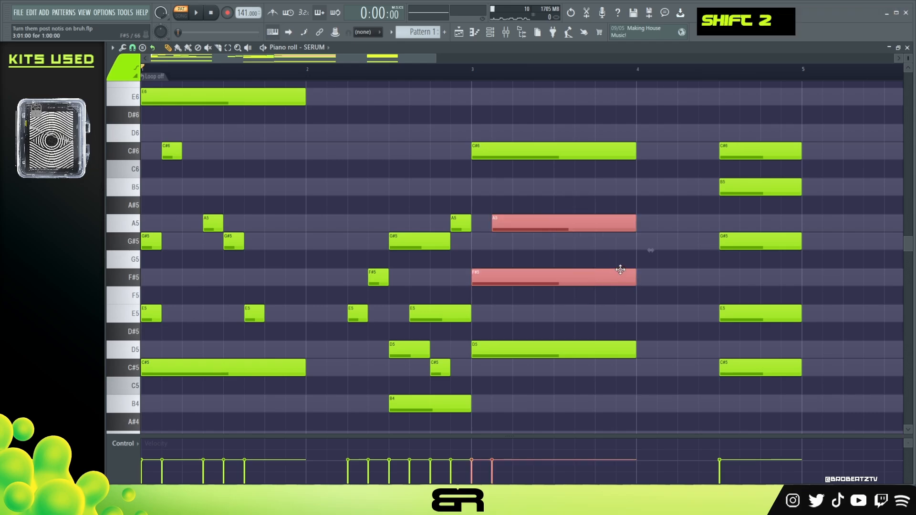
key(shift+2)
key(shift+d)
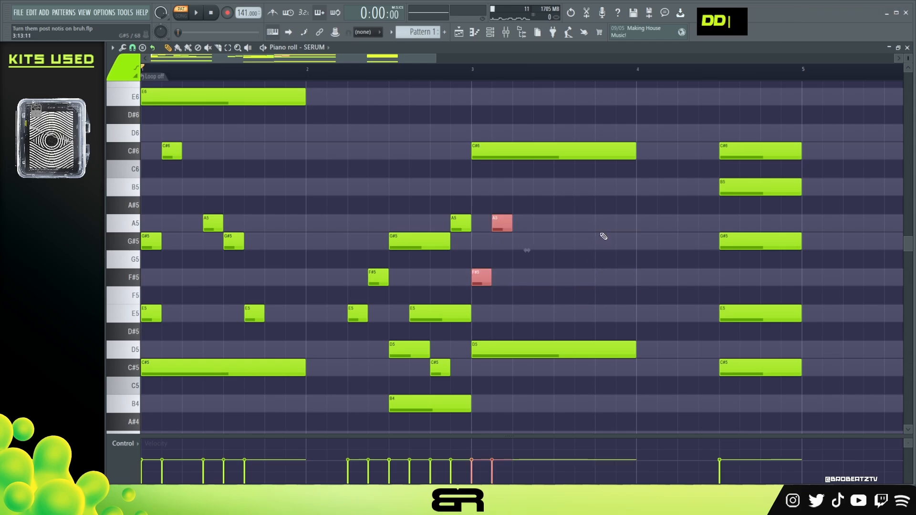
right_click(591, 233)
Add a short F#5 on bar 3's fourth eighth and a G#5 on beat 3, trimming G#5's end slightly off the grid.
drag(410, 233, 536, 272)
right_click(577, 292)
drag(615, 243, 575, 242)
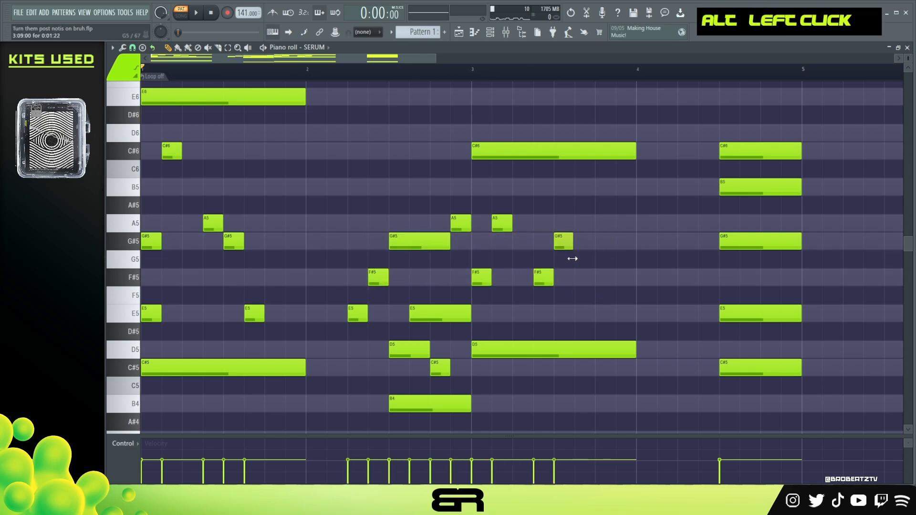
Play back and add an eighth-note F#5 and G#5 in bar 4, on its third and fourth eighths.
key(space)
right_click(605, 323)
drag(577, 224, 692, 279)
right_click(698, 323)
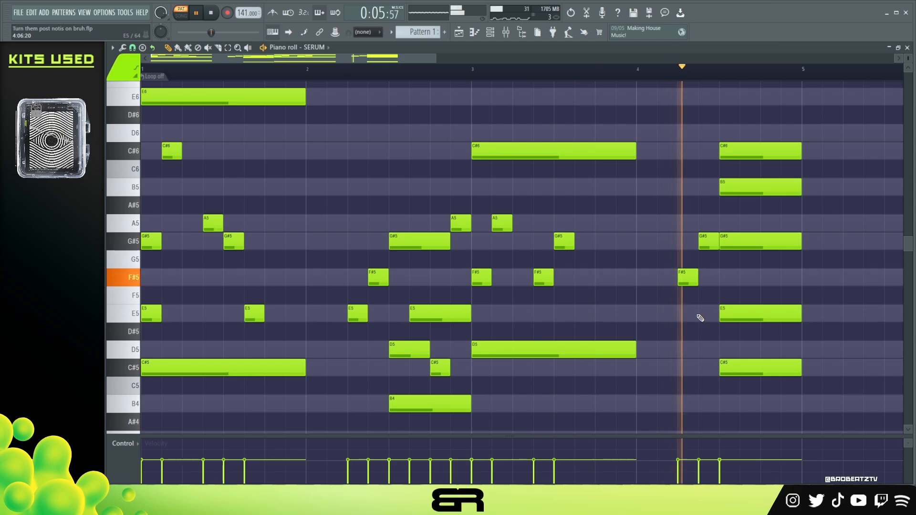
Split bar 4's B5 into two eighths, shorten G#5 to a quarter, and end the bar with eighth-note A5 and G#5.
key(space)
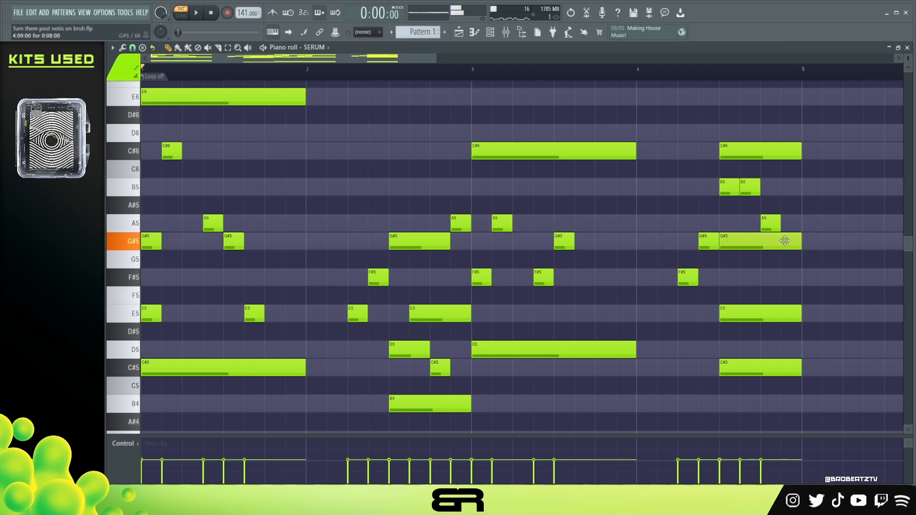
drag(411, 56, 449, 60)
key(space)
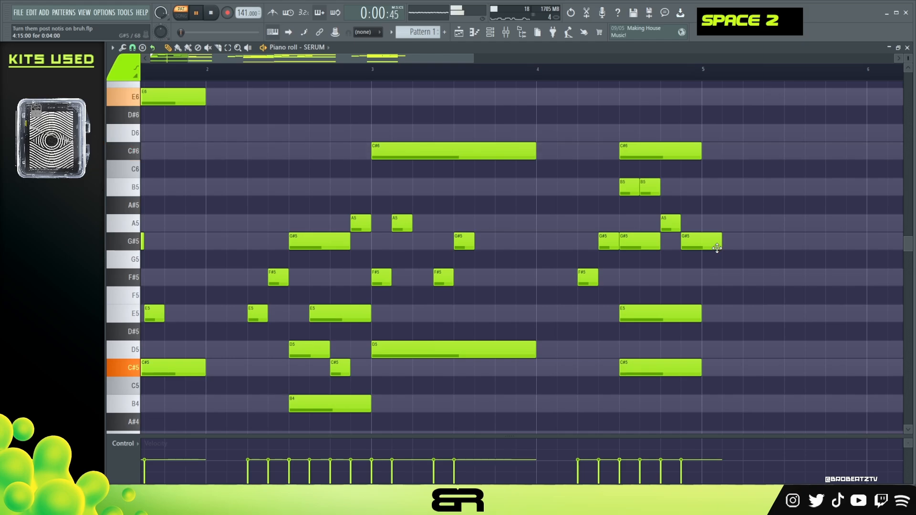
drag(721, 245, 701, 245)
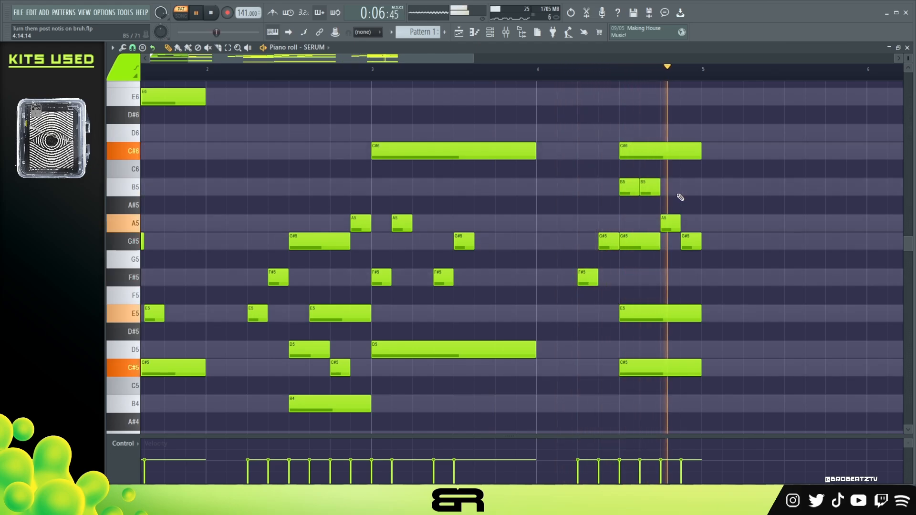
key(space)
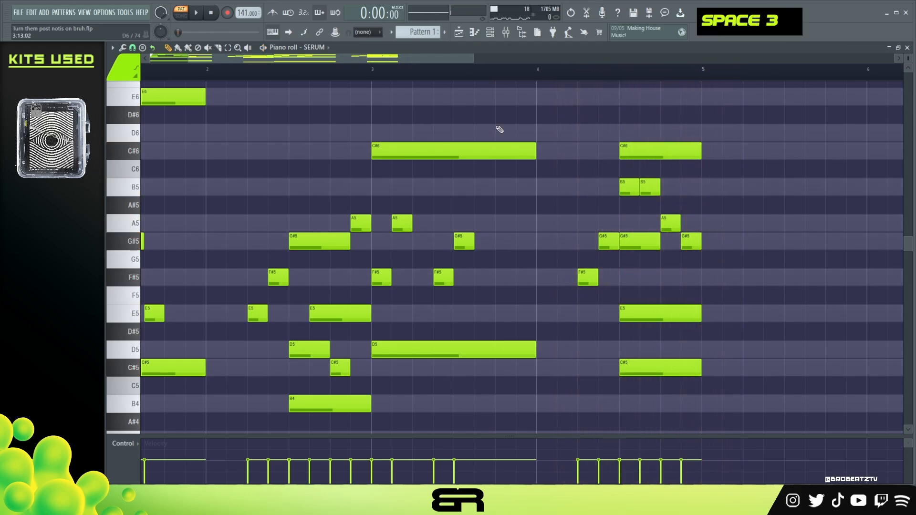
Duplicate all notes of bars 1–4 into bars 5–8 and play the eight-bar pattern back.
drag(390, 61, 349, 61)
drag(437, 62, 567, 62)
key(ctrl+a)
shift+click(193, 100)
drag(193, 101, 640, 119)
right_click(599, 140)
drag(491, 62, 559, 80)
drag(405, 61, 301, 63)
double_click(246, 69)
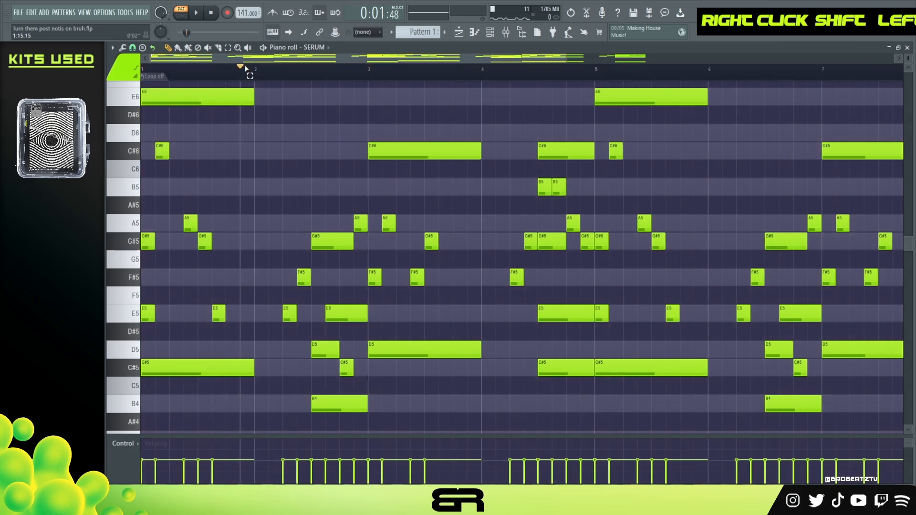
ctrl+right_click(358, 130)
key(space)
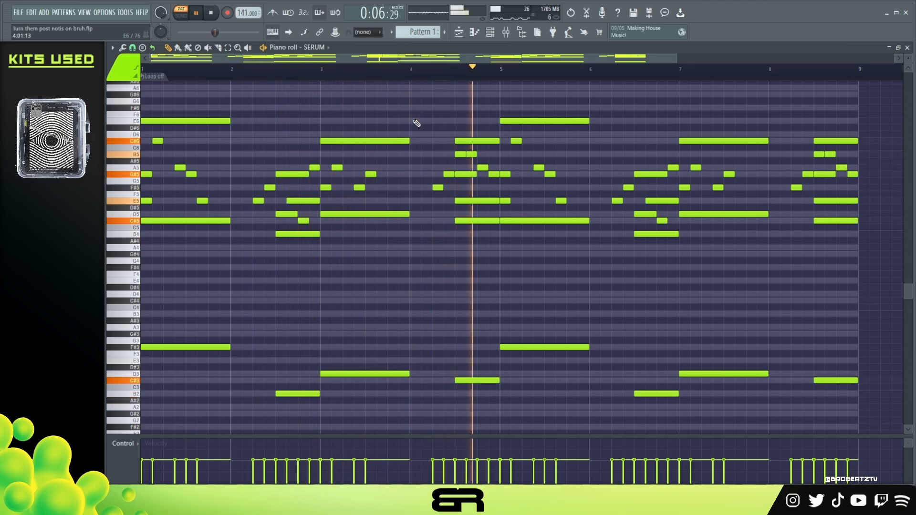
key(space)
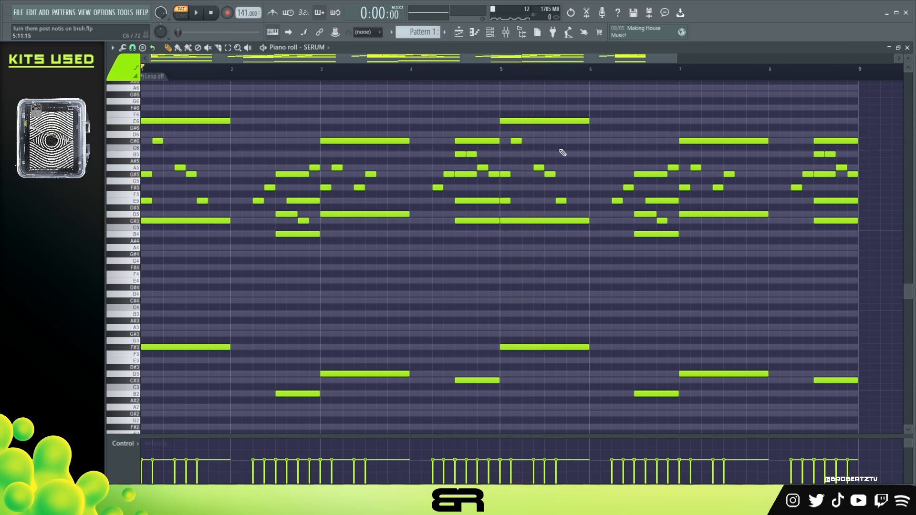
Replace the duplicated notes in bars 5–8 with the original sustained chords, and audition the KEY - Triton preset on the second Serum channel.
drag(534, 113, 870, 405)
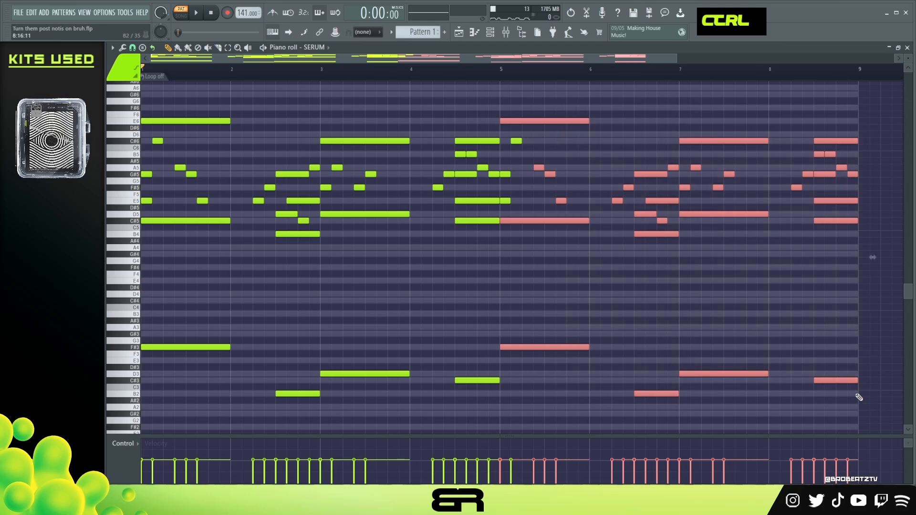
drag(536, 132, 501, 216)
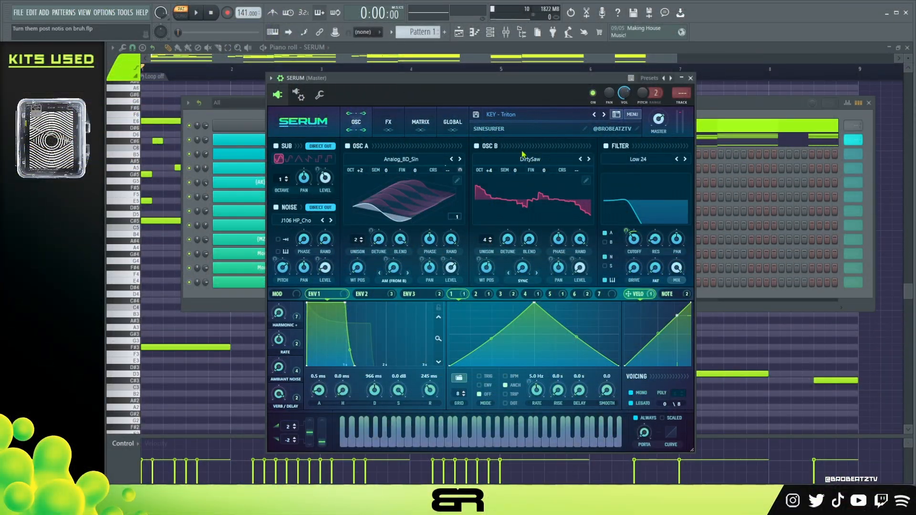
drag(460, 74, 523, 56)
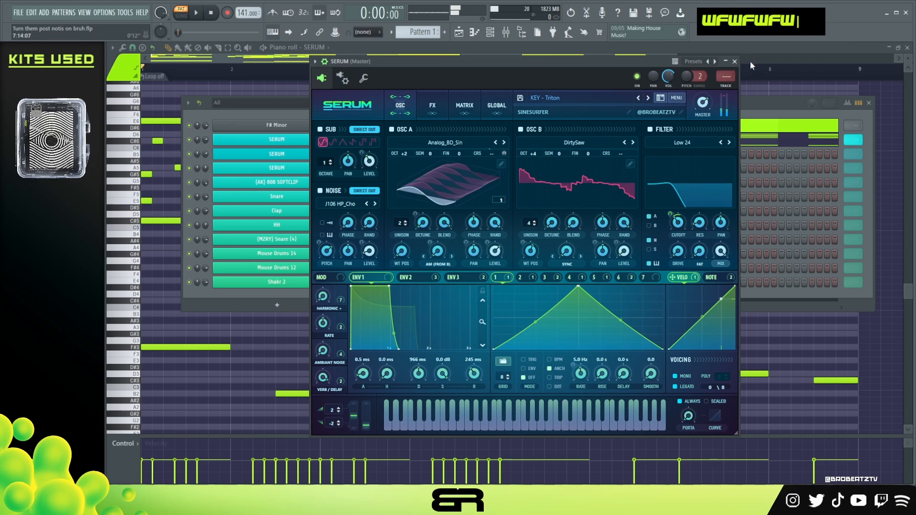
click(735, 62)
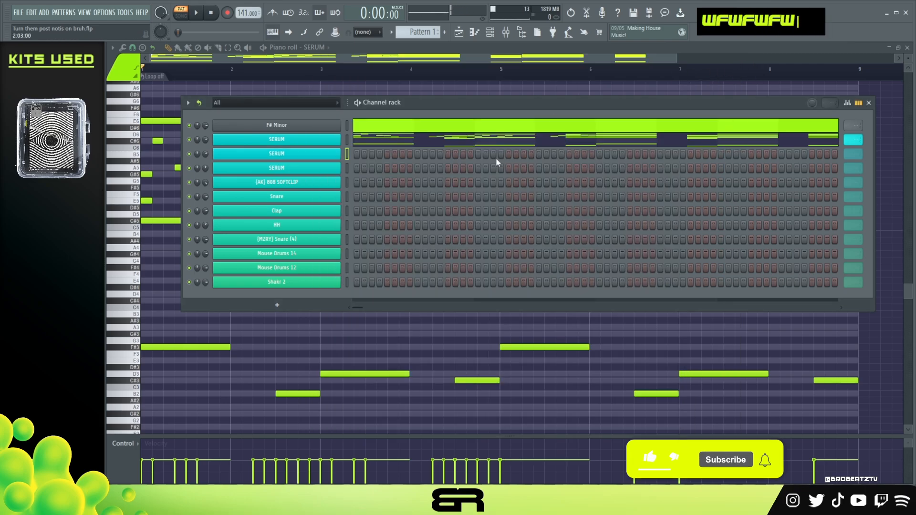
Copy the upper notes of bar 1, from C#5 to E6, into the second Serum channel's empty piano roll.
right_click(157, 111)
drag(234, 109, 134, 249)
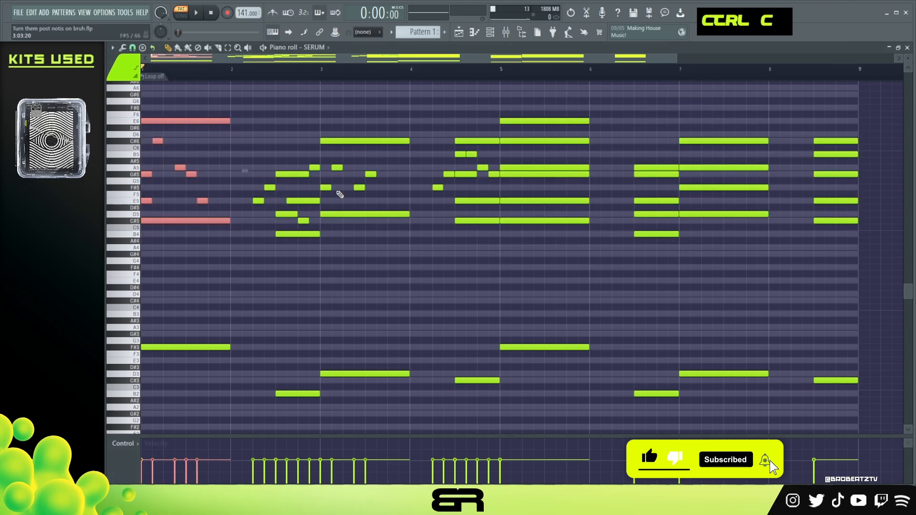
click(490, 33)
right_click(292, 157)
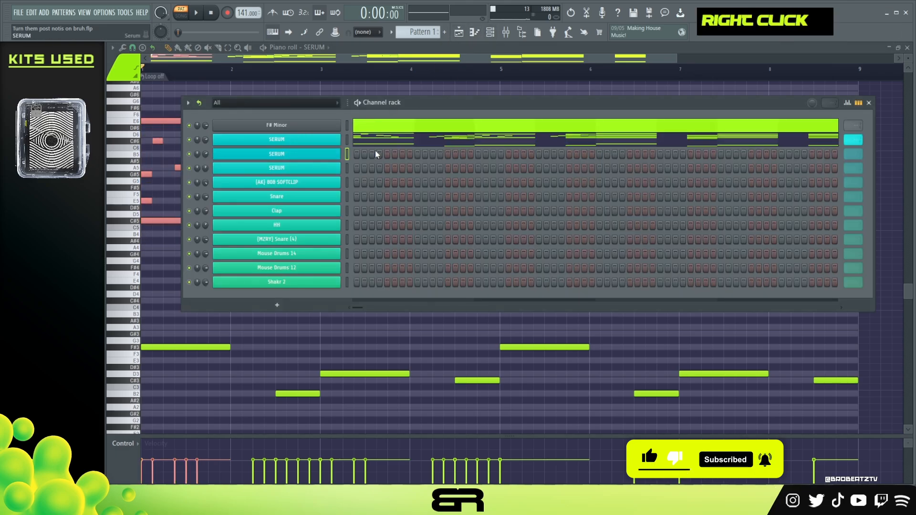
click(373, 150)
key(ctrl+v)
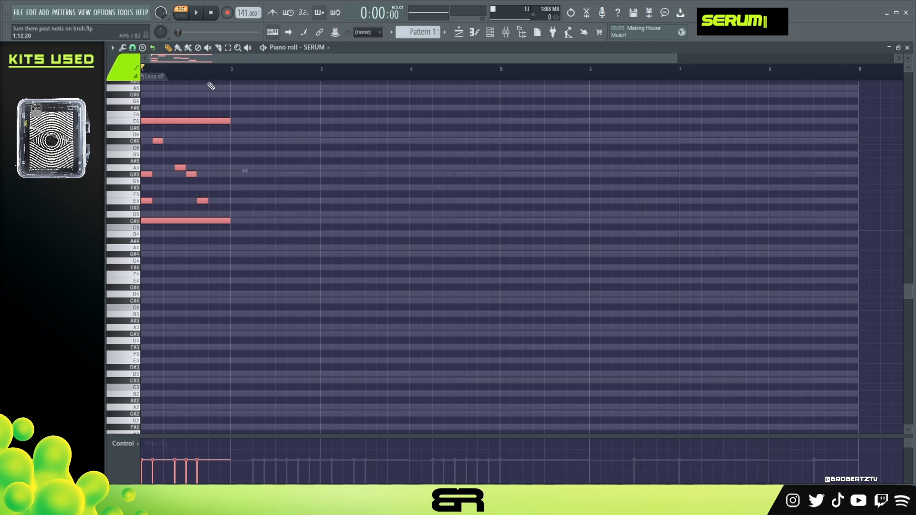
Shorten the pasted E6 and C#5 to eighth notes and move the whole phrase to start on beat 3 of bar 1.
scroll(196, 78, up, 5)
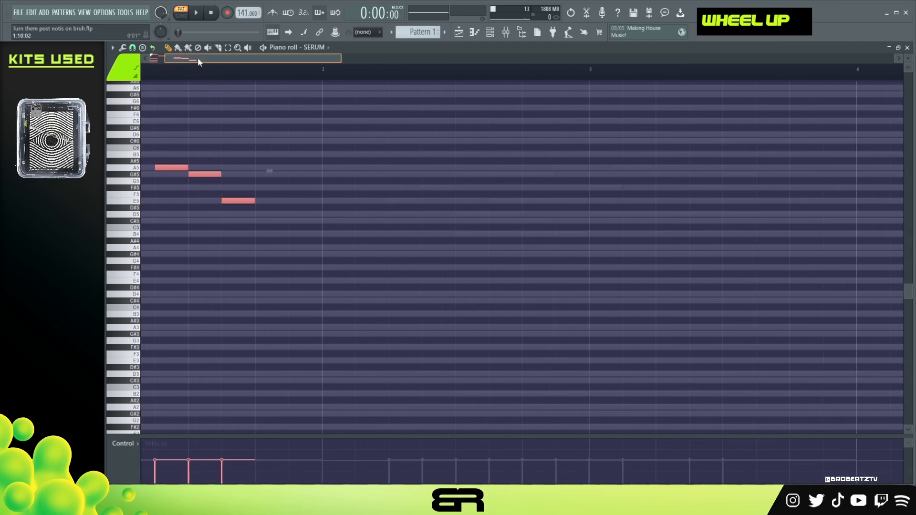
drag(908, 60, 908, 28)
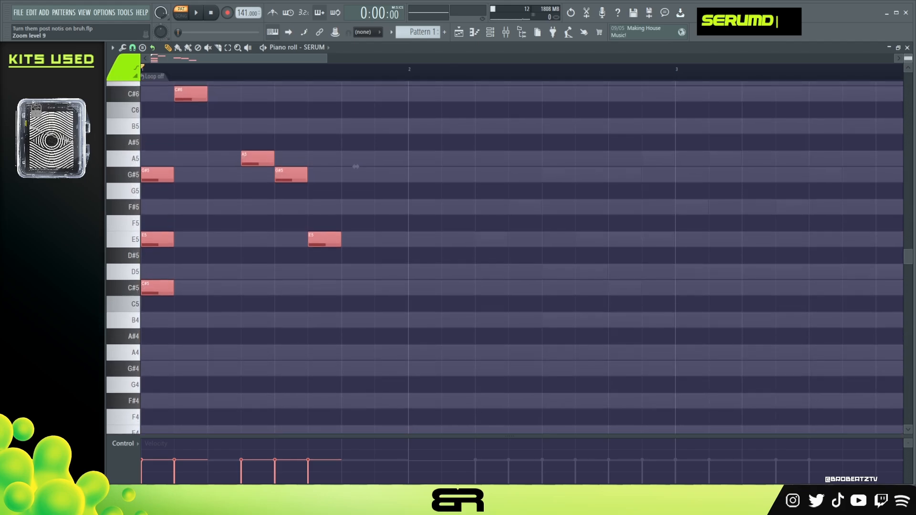
scroll(665, 198, up, 3)
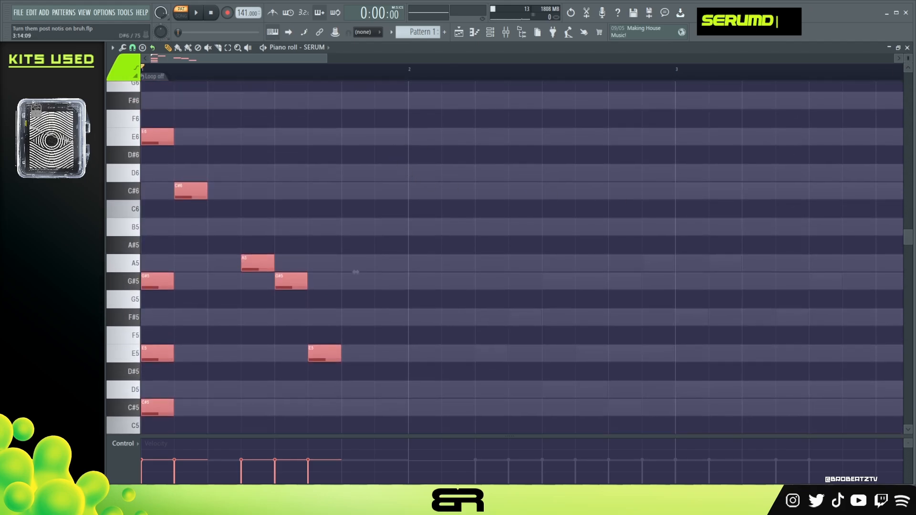
drag(909, 241, 909, 244)
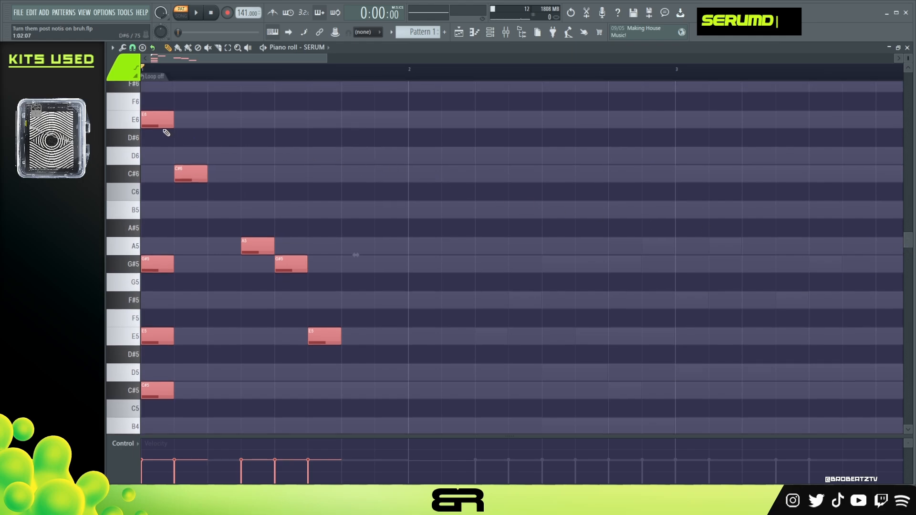
drag(166, 133, 363, 127)
key(space)
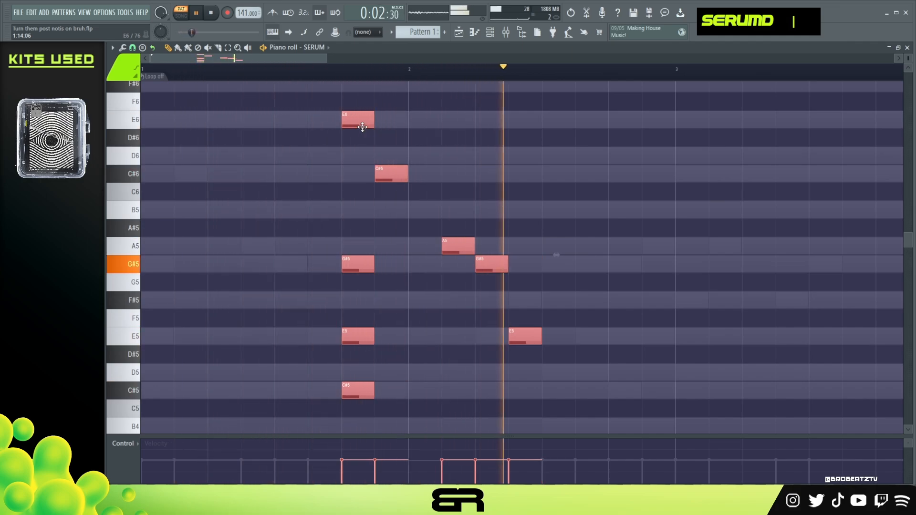
key(space)
drag(362, 127, 298, 127)
right_click(455, 136)
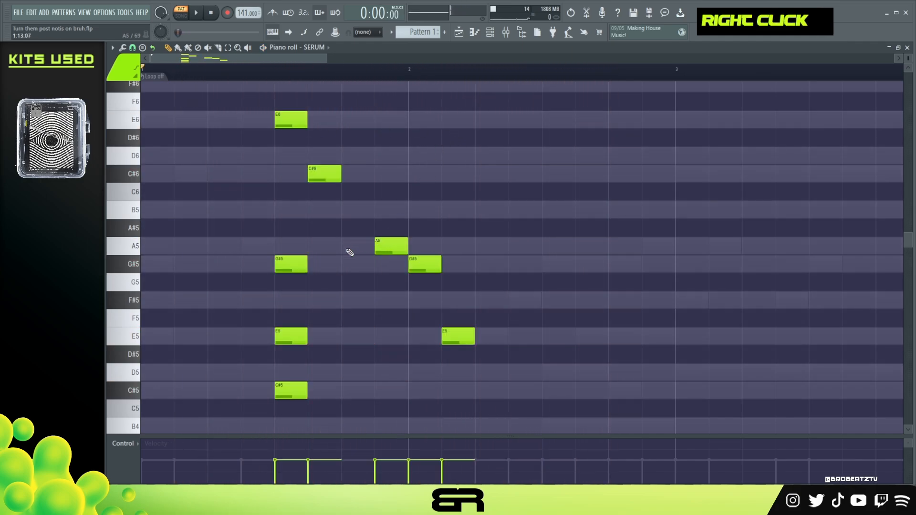
Shift the phrase's C#5 one eighth later and its E6 and C#6 two eighths later, and play it back.
ctrl+click(288, 395)
right_click(337, 363)
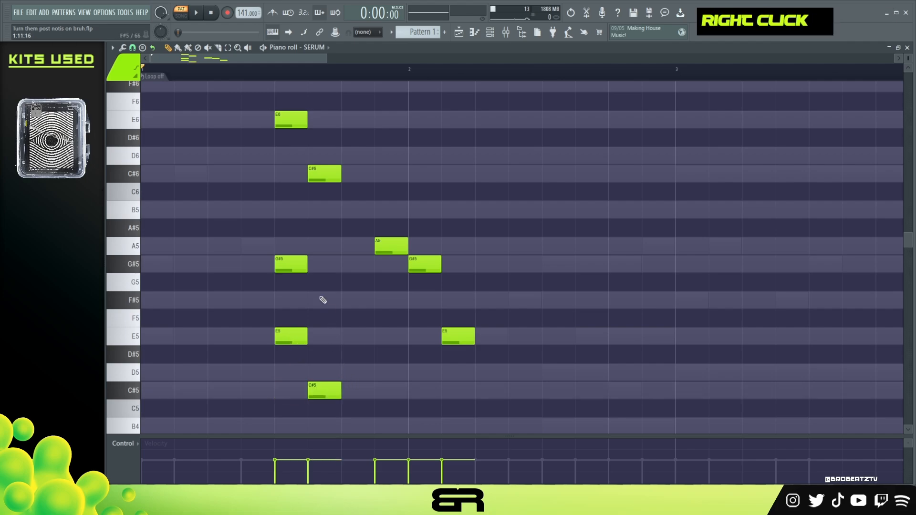
drag(274, 192, 357, 119)
drag(292, 121, 358, 121)
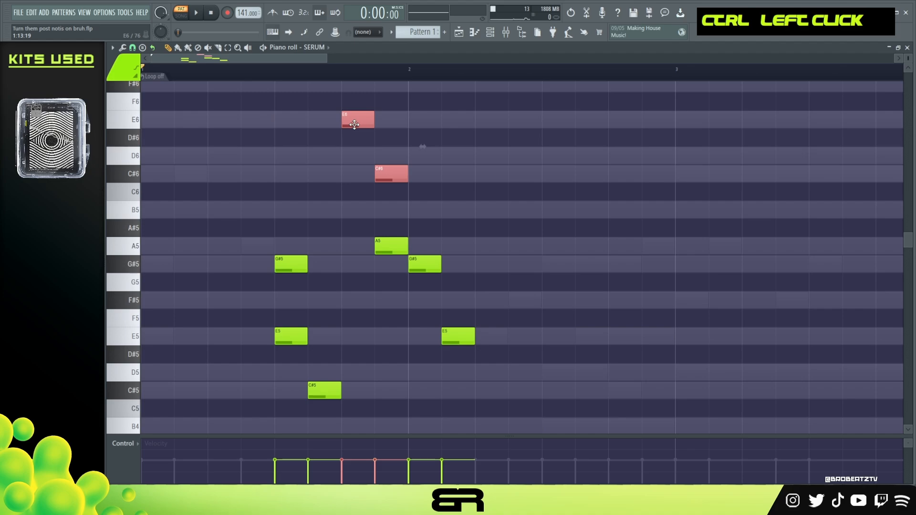
right_click(324, 231)
key(space)
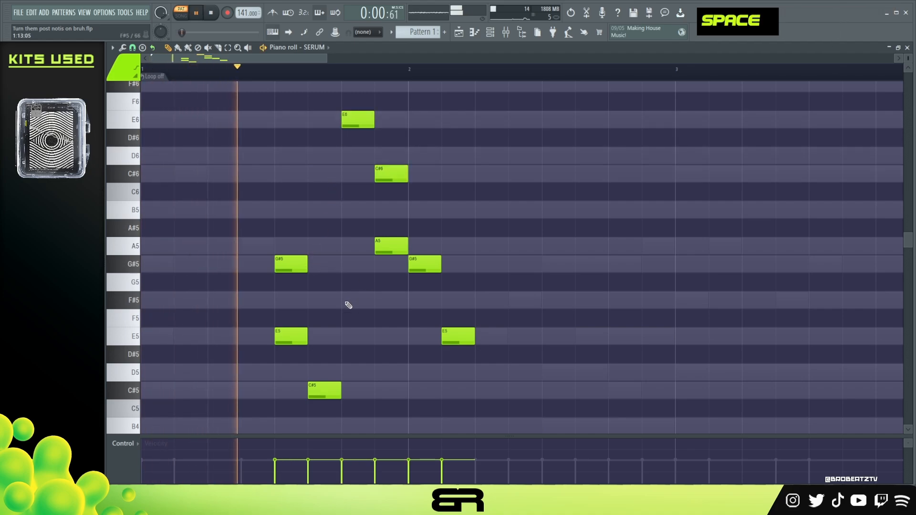
Start the first E5 an eighth note later, delete the C#5 below it, and play the phrase.
key(space)
key(space)
key(space)
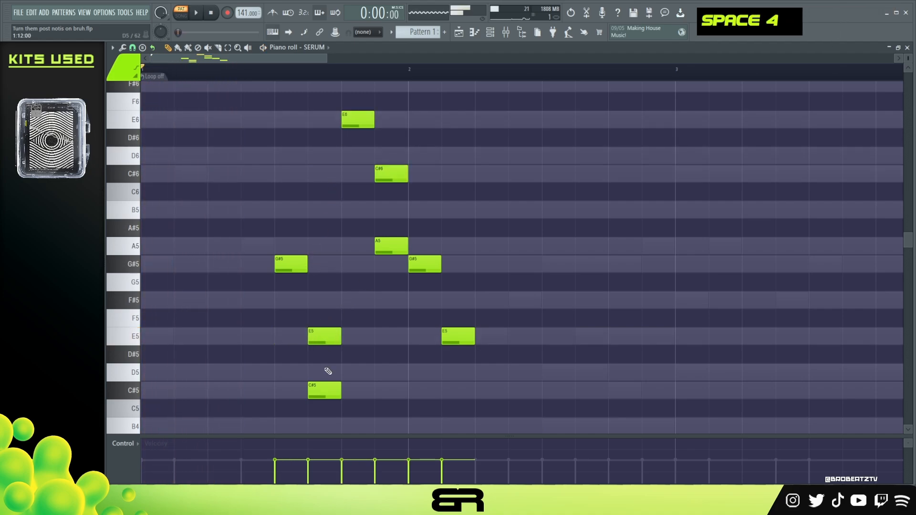
right_click(324, 390)
key(space)
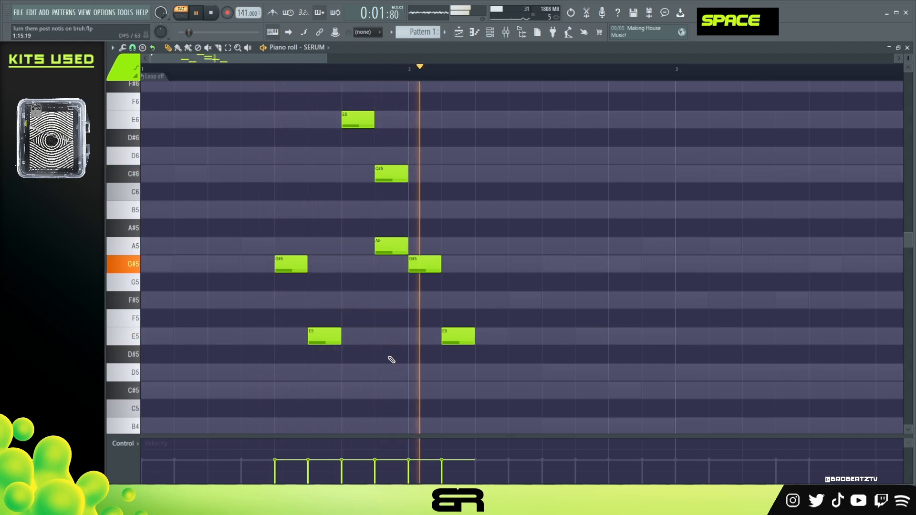
Move the closing A5, G#5 and E5 three eighths later into bar 2 and play the result.
key(space)
key(space)
ctrl+drag(375, 220, 452, 344)
mouse_move(387, 243)
mouse_down()
mouse_move(487, 243)
mouse_move(561, 327)
mouse_move(516, 272)
mouse_up()
right_click(483, 310)
key(space)
key(space)
Replace the three bar 2 notes with an F#5 on the fourth eighth and a G#5 on beat 3.
ctrl+right_click(486, 268)
key(space)
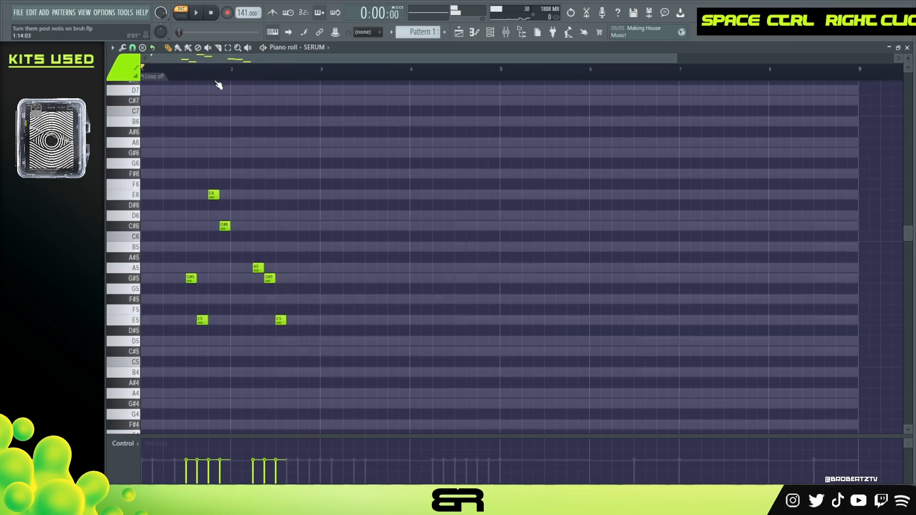
scroll(217, 58, up, 3)
scroll(909, 58, up, 2)
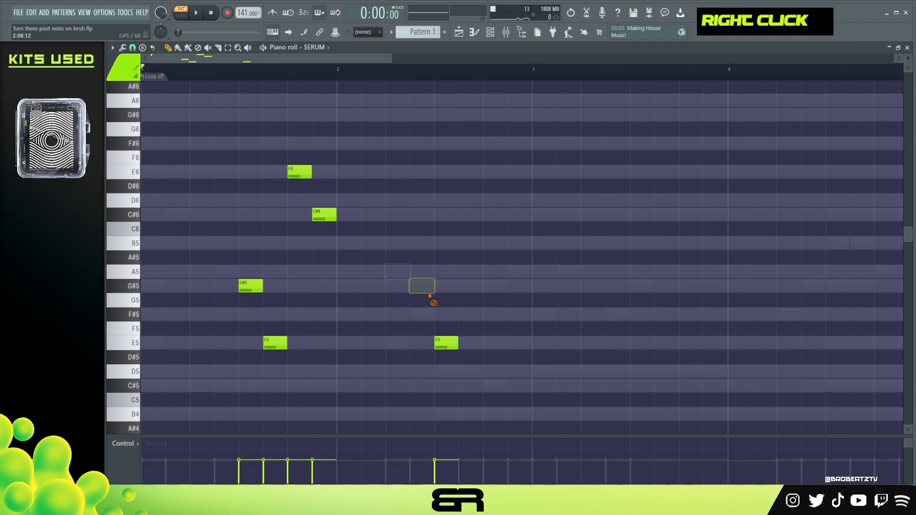
shift+drag(257, 288, 423, 294)
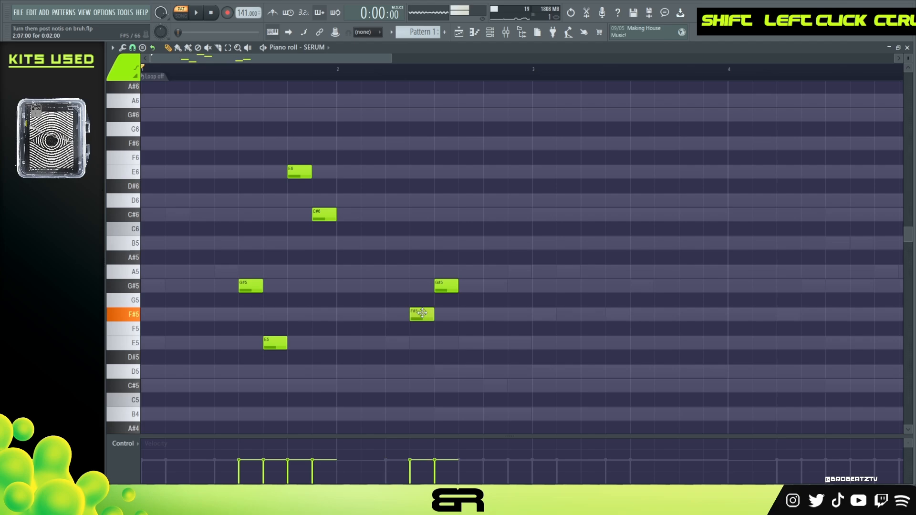
key(space)
Lengthen the bar 2 F#5 and the four bar 1 notes slightly past the grid so they overlap, checking by playback.
alt+drag(433, 315, 434, 315)
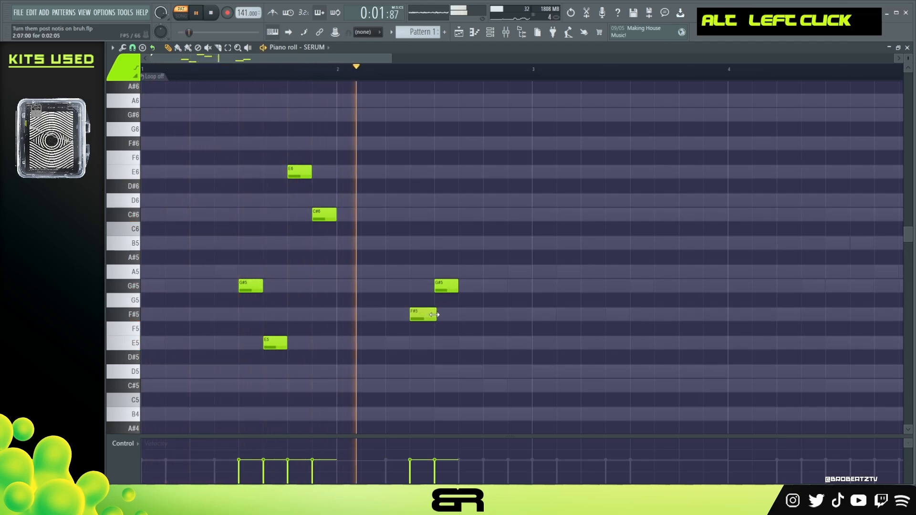
key(space)
ctrl+drag(356, 356, 207, 165)
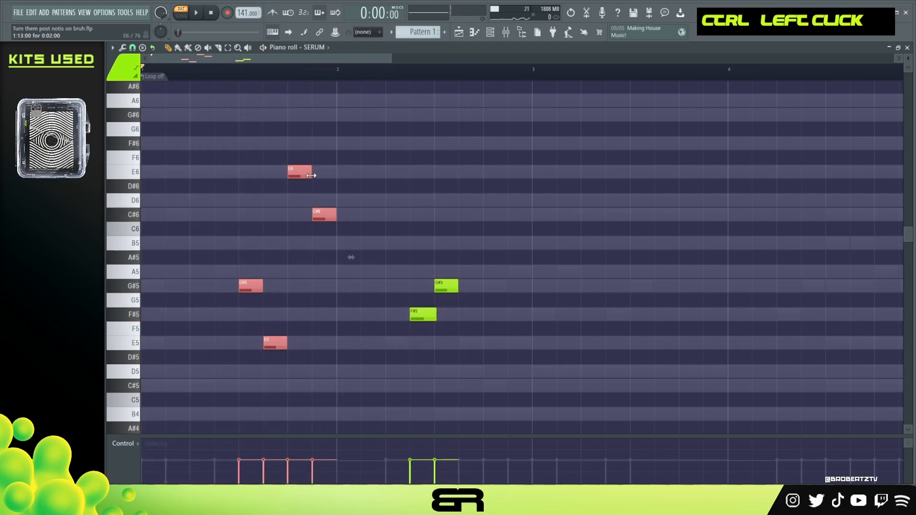
alt+drag(317, 177, 318, 177)
key(space)
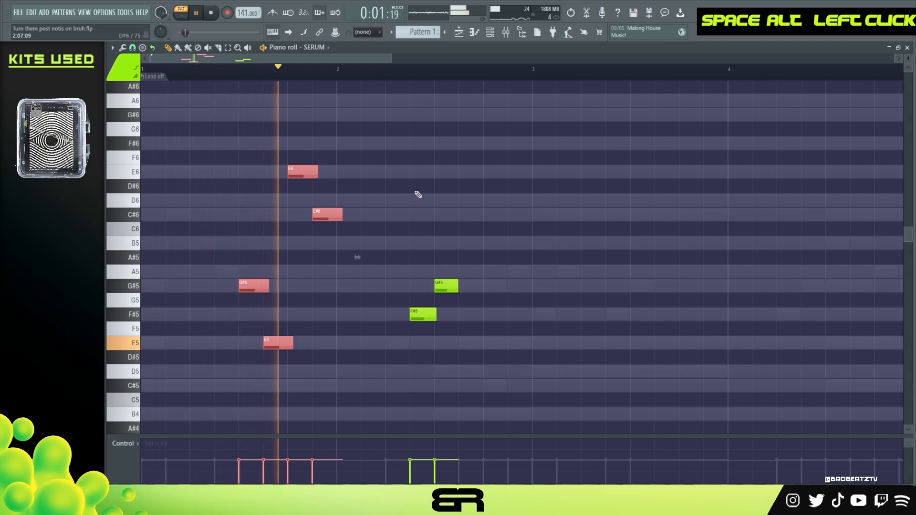
right_click(426, 197)
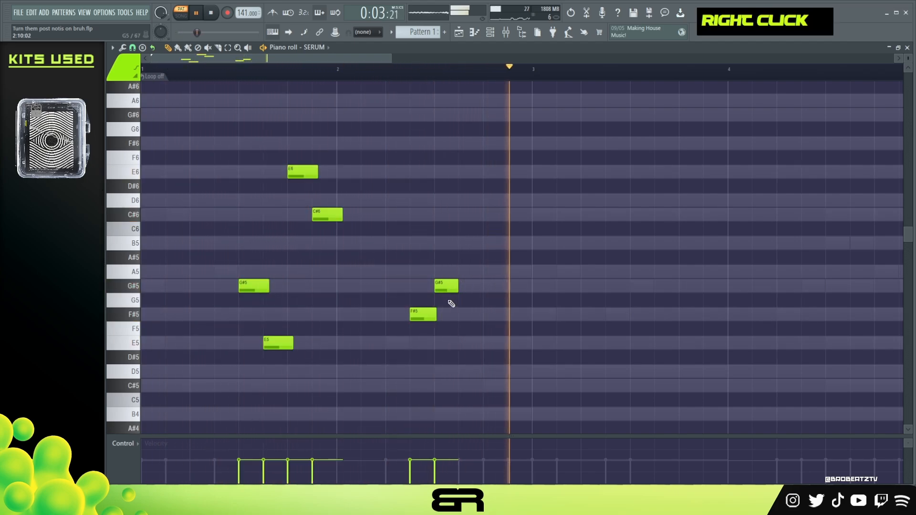
alt+drag(441, 318, 444, 317)
key(space)
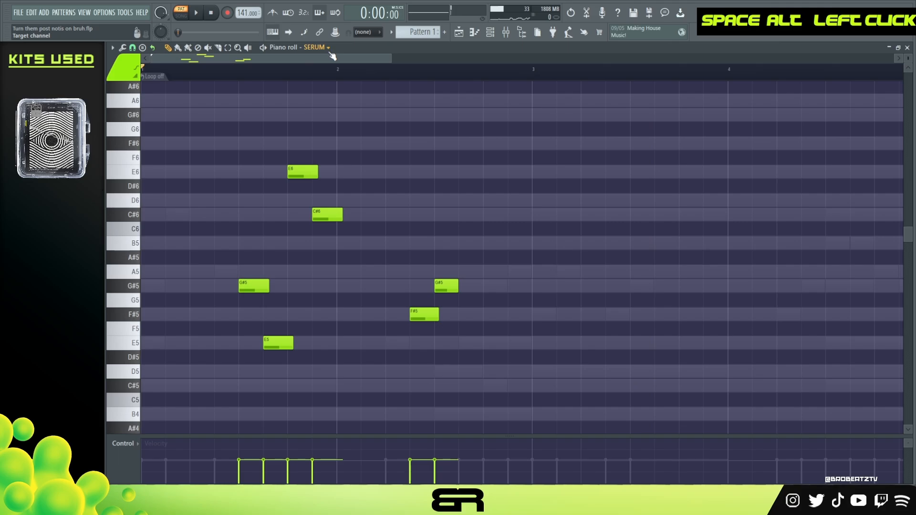
Examine the first Serum's chord notes, marking the chords around bars 3 and 4 as reference for the counter-melody.
click(361, 69)
drag(356, 60, 345, 82)
click(490, 35)
click(423, 140)
scroll(355, 228, down, 2)
ctrl+drag(310, 143, 395, 368)
ctrl+drag(659, 82, 783, 381)
Copy the second Serum's bar 2 F#5 and G#5 pair to bar 4, starting on beat 2, and play the result.
click(490, 33)
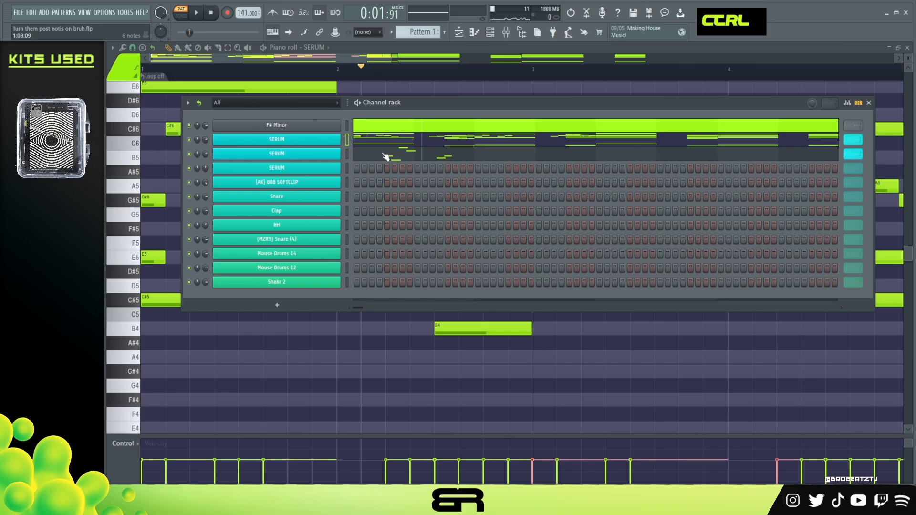
click(388, 157)
drag(357, 59, 431, 61)
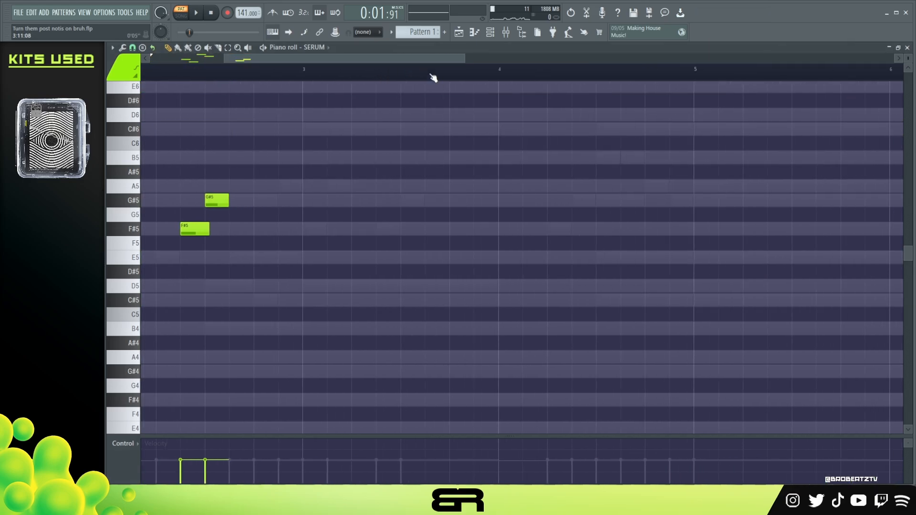
key(space)
key(space)
ctrl+drag(249, 180, 194, 235)
shift+drag(199, 231, 248, 230)
shift+drag(485, 240, 510, 240)
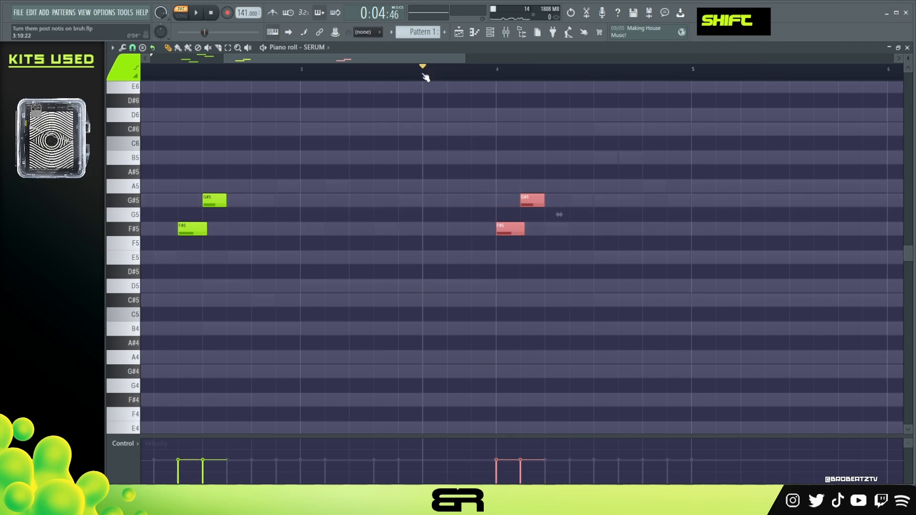
scroll(425, 77, down, 2)
key(space)
key(space)
key(space)
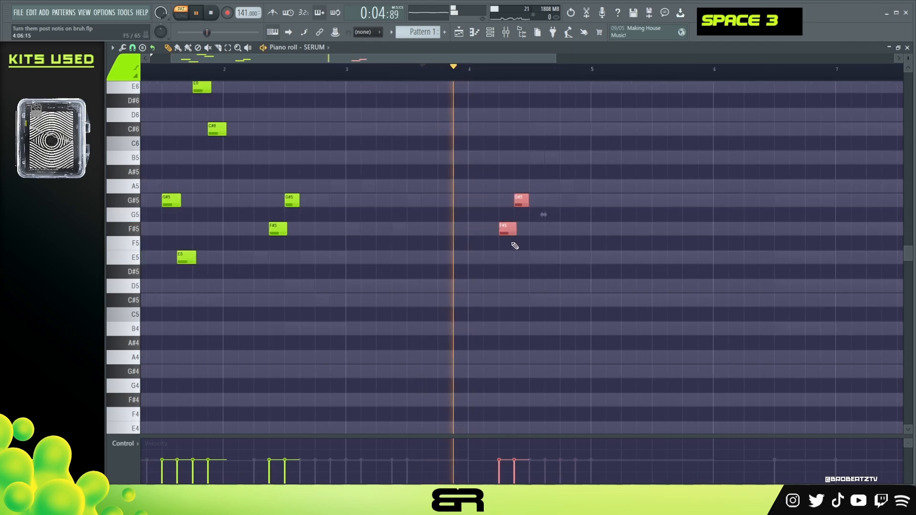
right_click(524, 254)
key(space)
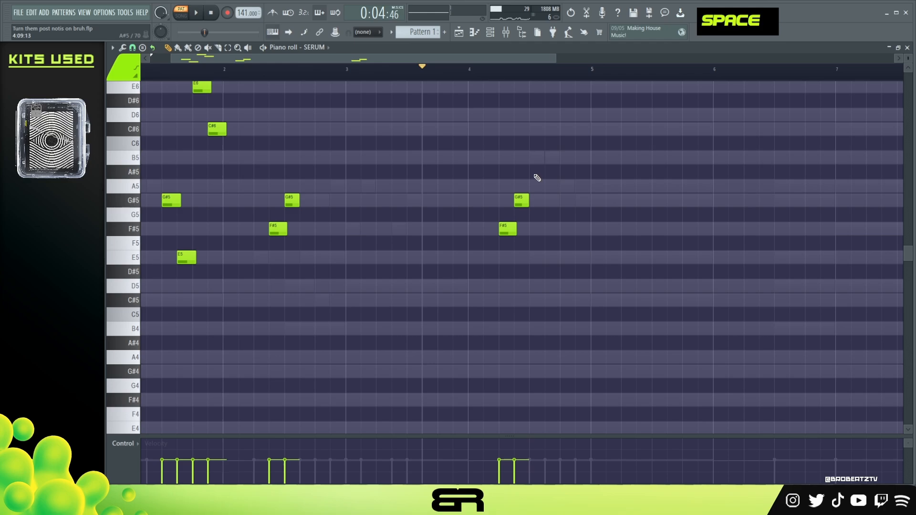
Add a B5 on beat 3, an A5 on beat 4 and a G#5 an eighth later in bar 4.
key(space)
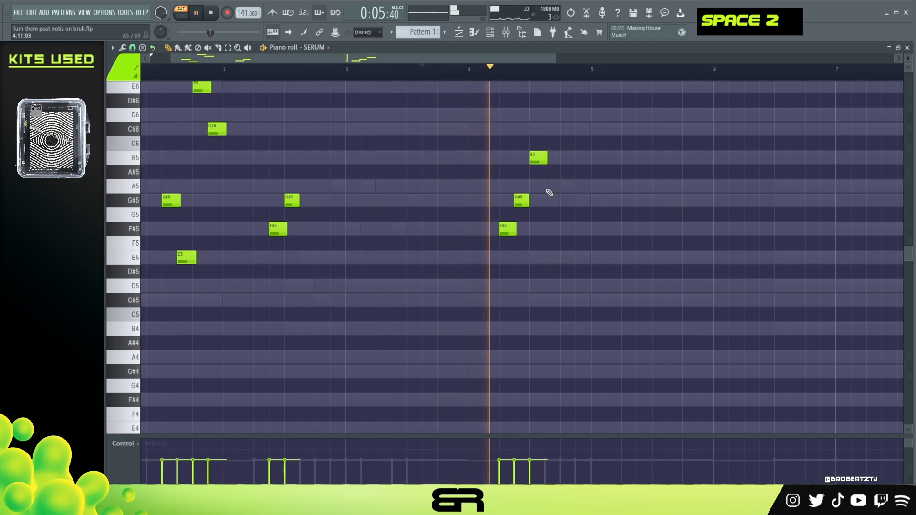
click(561, 187)
click(578, 200)
key(space)
Slightly lengthen the bar 4 F#5 and first G#5 so they overlap, and shorten the closing G#5, checking by playback.
drag(560, 167, 604, 203)
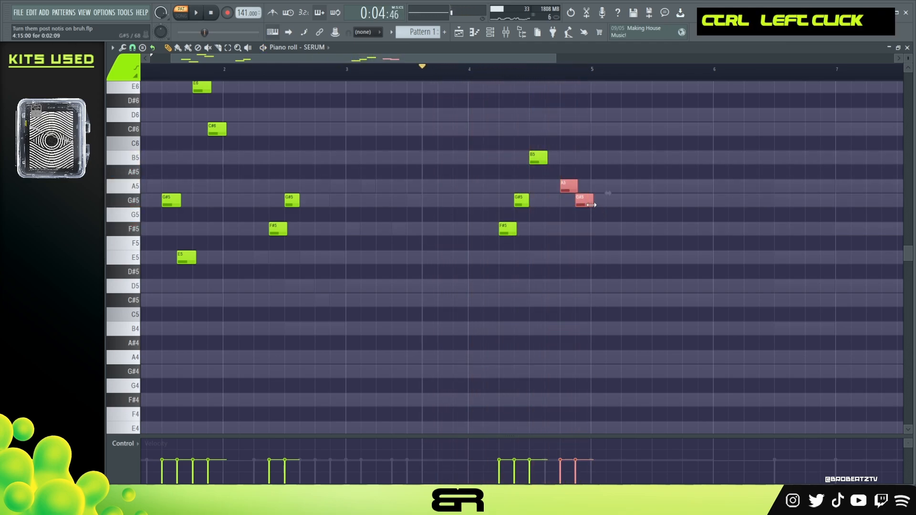
alt+right_click(596, 215)
key(space)
mouse_move(534, 194)
mouse_down()
mouse_move(505, 231)
mouse_move(530, 203)
mouse_up()
right_click(556, 253)
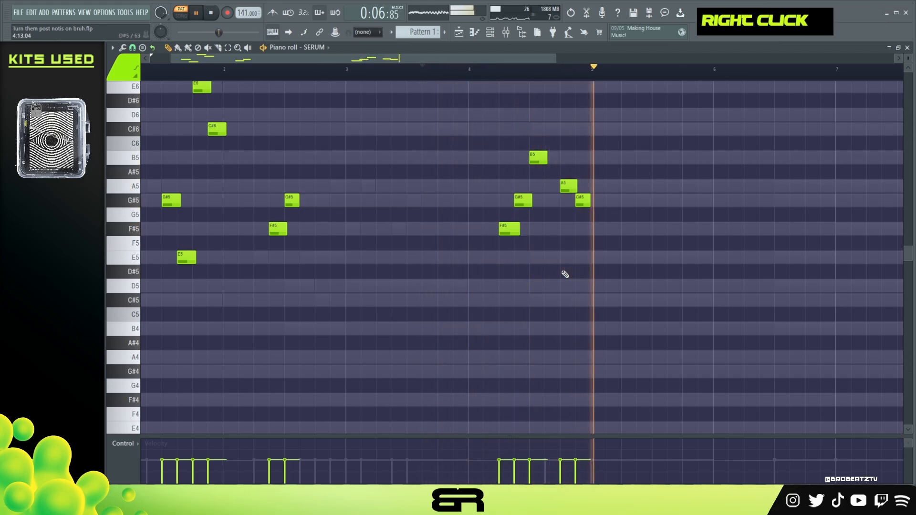
drag(589, 203, 587, 204)
Duplicate the whole four-bar counter-melody into bars 5 to 8.
key(ctrl+a)
key(space)
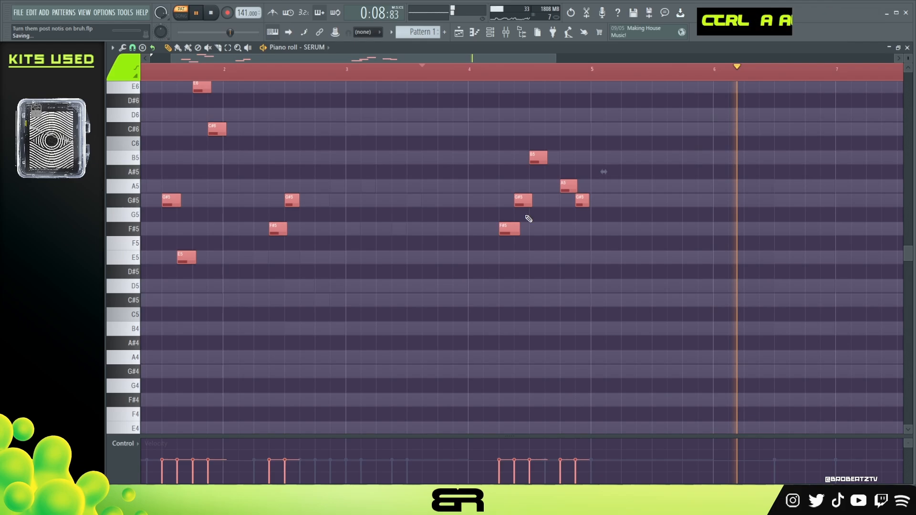
ctrl+right_click(214, 225)
drag(192, 277, 552, 278)
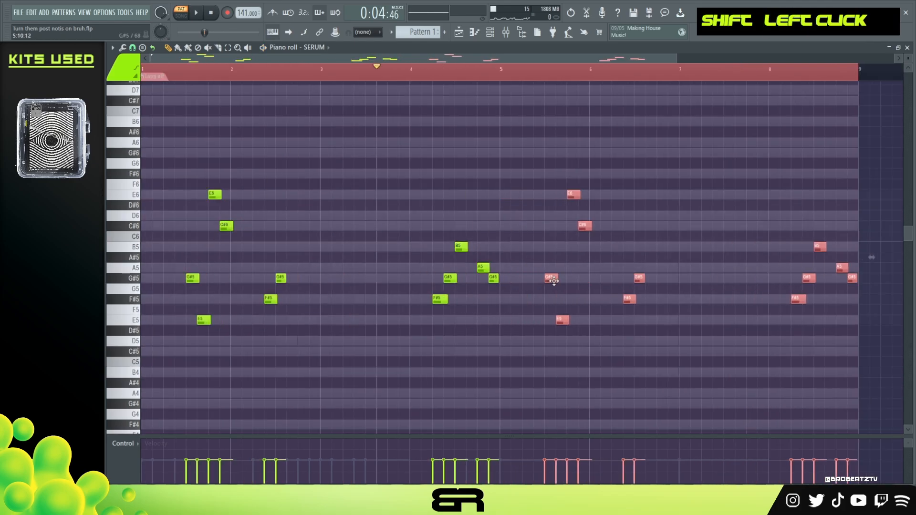
click(546, 227)
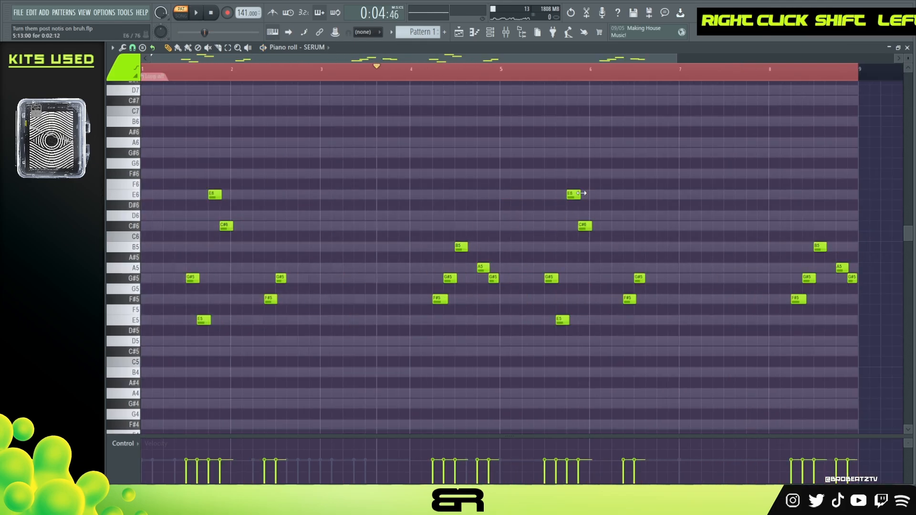
double_click(492, 77)
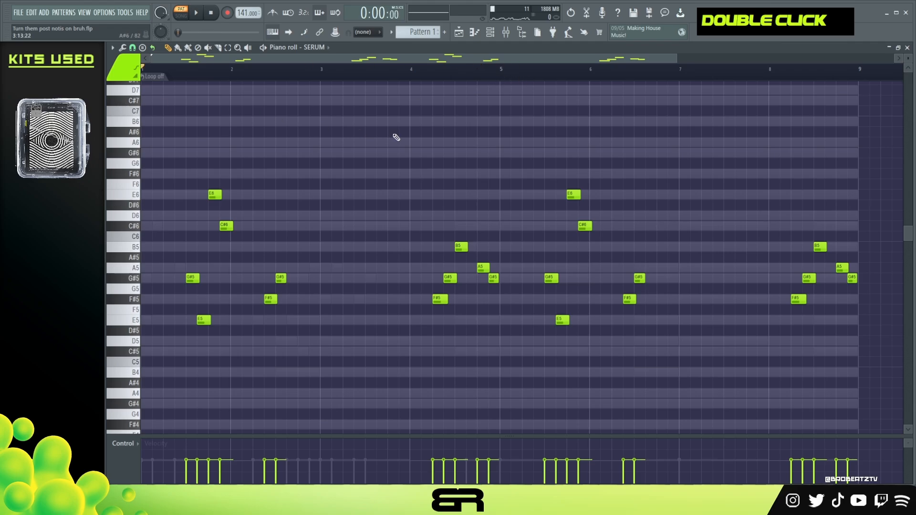
Copy the first Serum channel's chord pattern onto the third Serum channel.
click(491, 32)
right_click(347, 140)
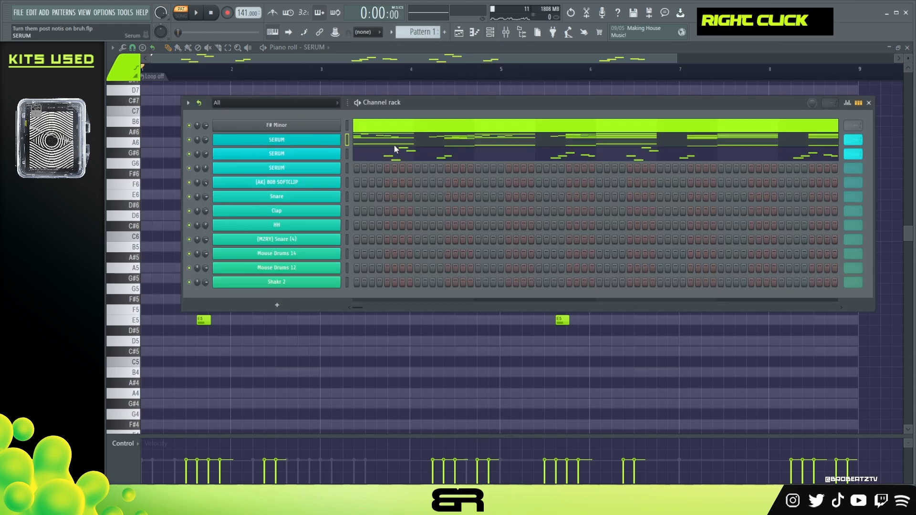
click(347, 168)
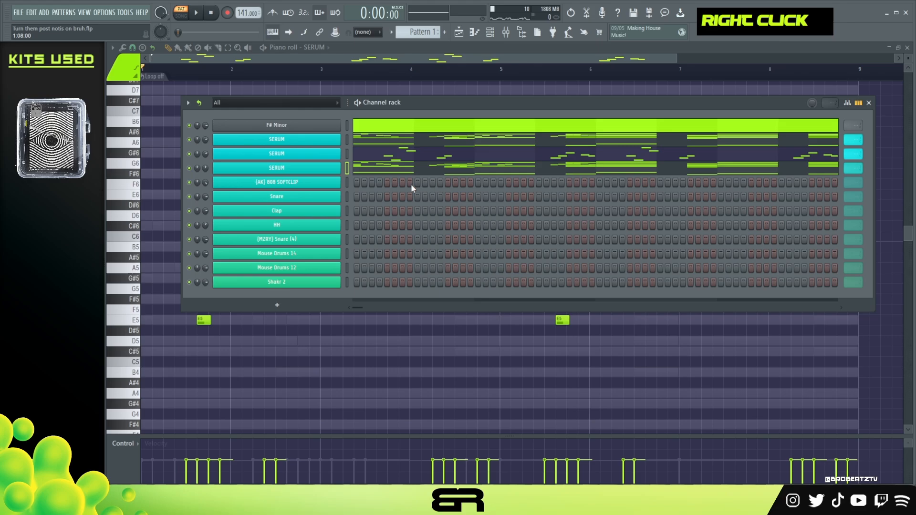
Audition the third Serum's KEY - Memorium preset with a few test notes.
click(328, 170)
key(e)
key(g)
key(b)
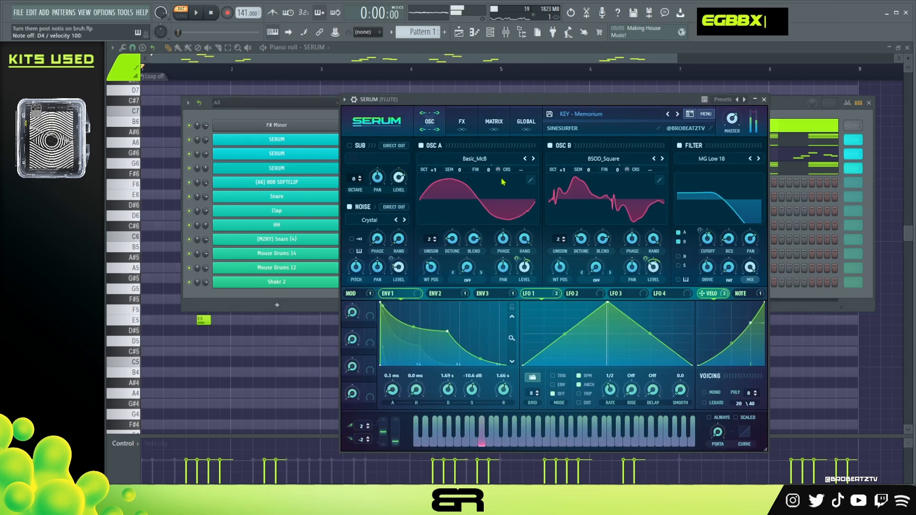
click(757, 99)
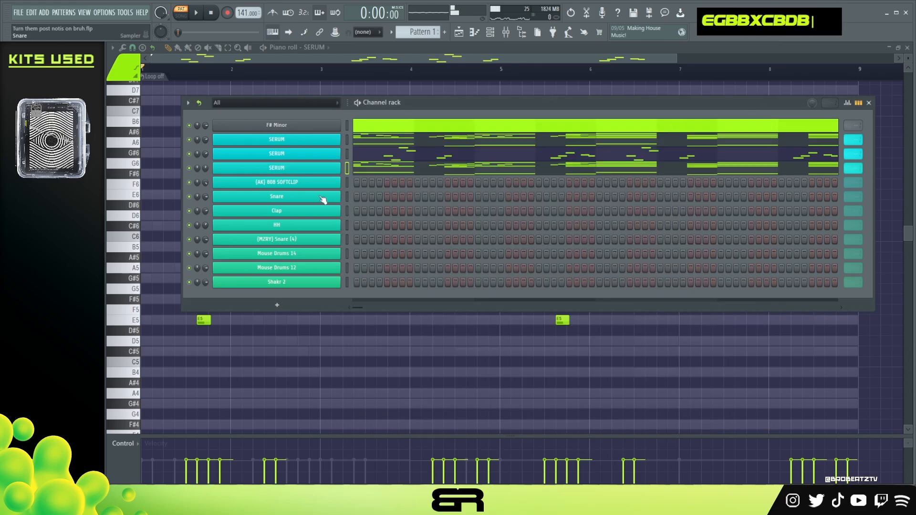
Transpose the third Serum's entire chord pattern down one octave.
click(381, 173)
scroll(385, 156, up, 2)
right_click(359, 145)
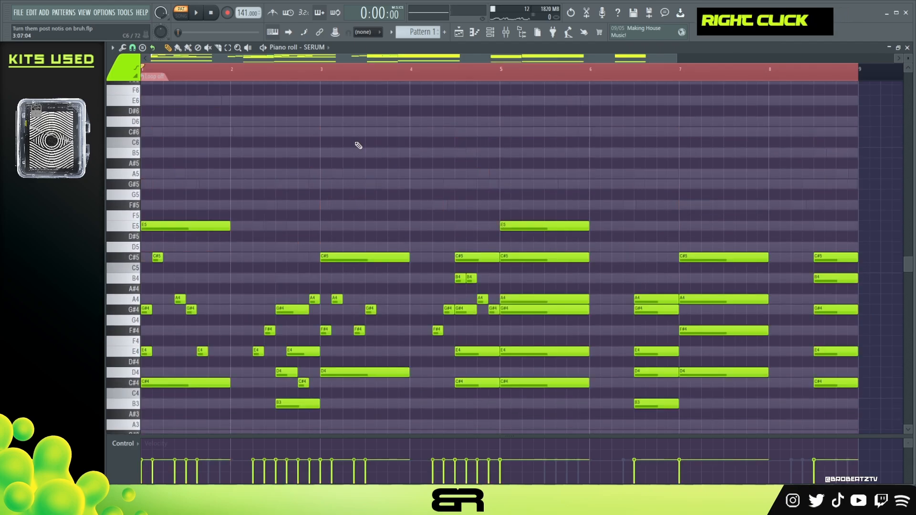
ctrl+right_click(356, 143)
ctrl+right_click(353, 139)
key(F6)
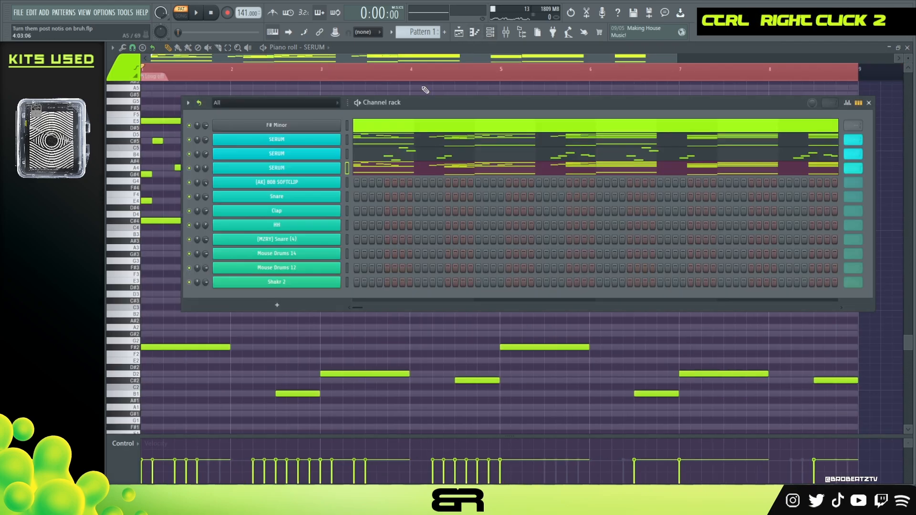
Slightly lower the third and first Serum channel volumes while playing the layered pattern.
key(space)
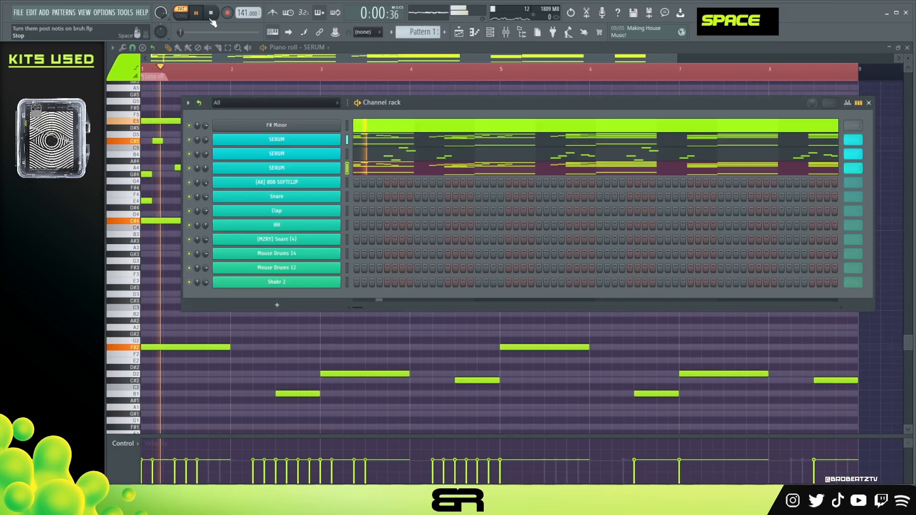
drag(205, 169, 205, 173)
drag(205, 139, 205, 144)
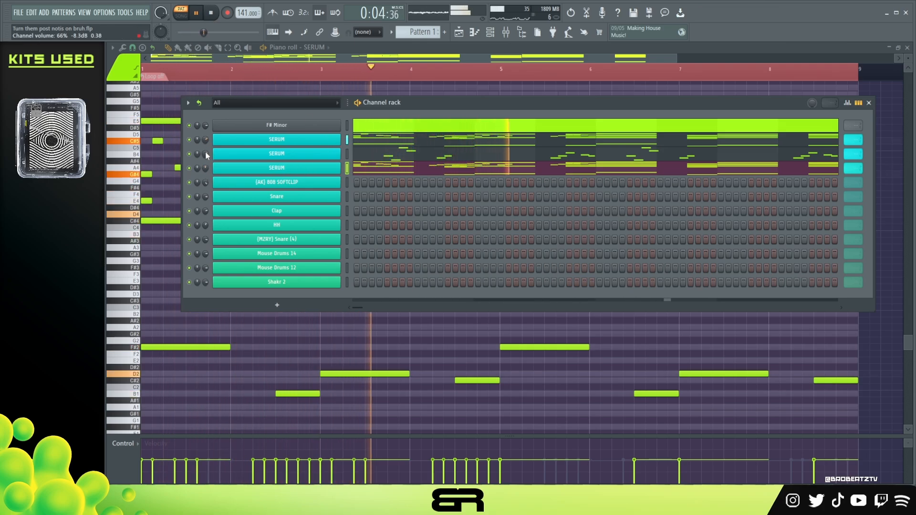
drag(435, 102, 418, 85)
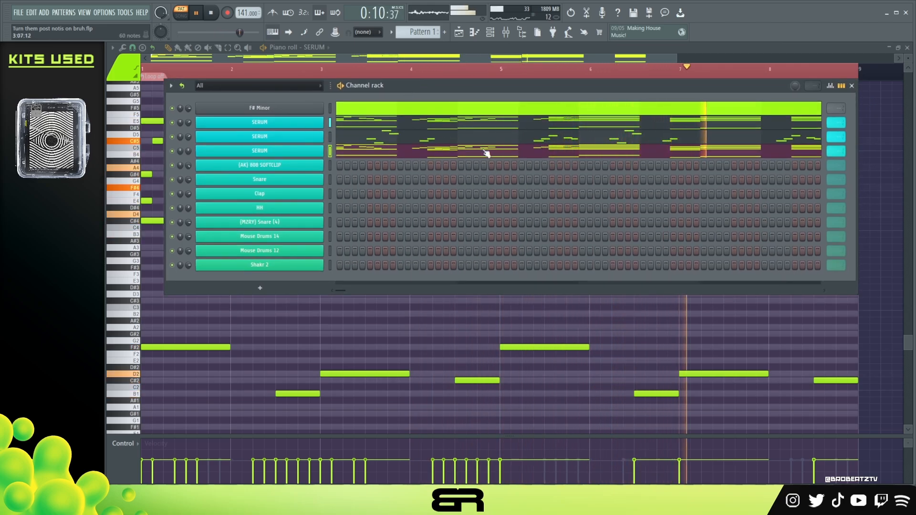
drag(621, 84, 619, 87)
key(space)
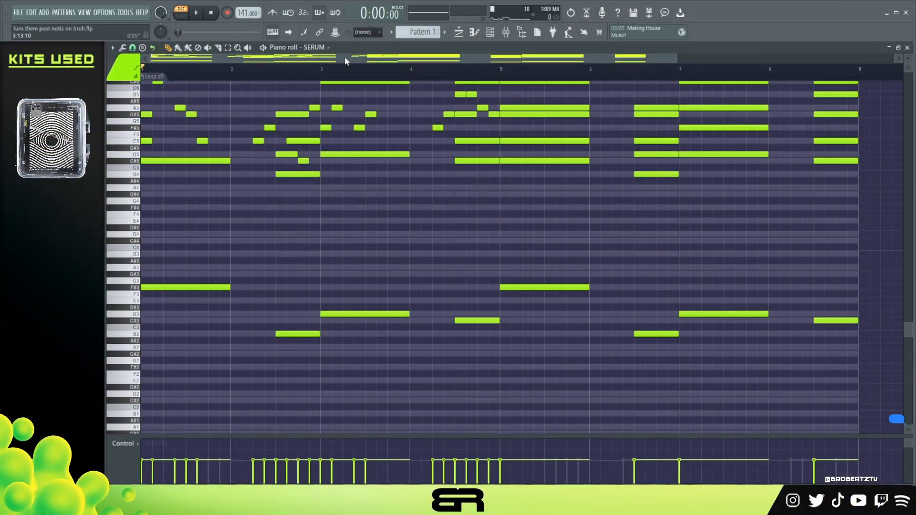
Copy the four chord bass notes of bars 1 to 4 into the (AK) 808 SOFTCLIP pattern as eighth notes with raised velocity.
drag(464, 362, 185, 276)
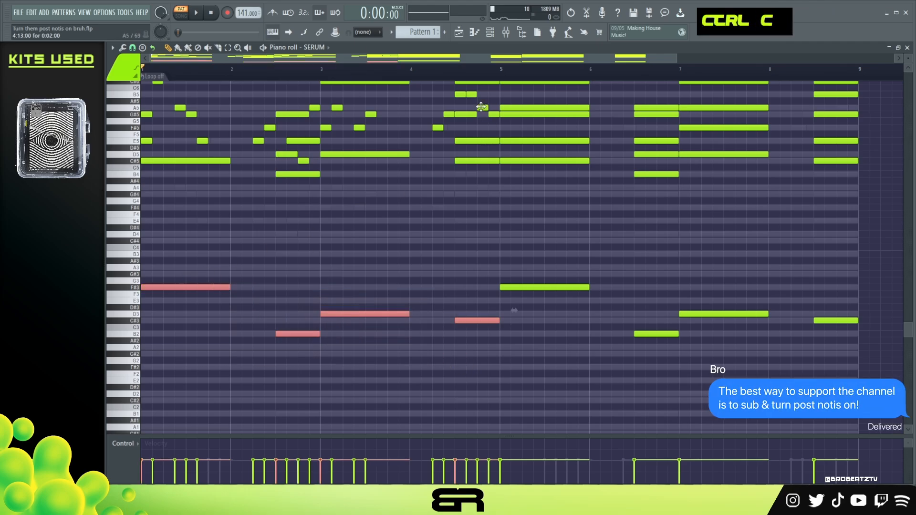
click(488, 33)
right_click(291, 172)
key(ctrl+v)
scroll(308, 241, up, 4)
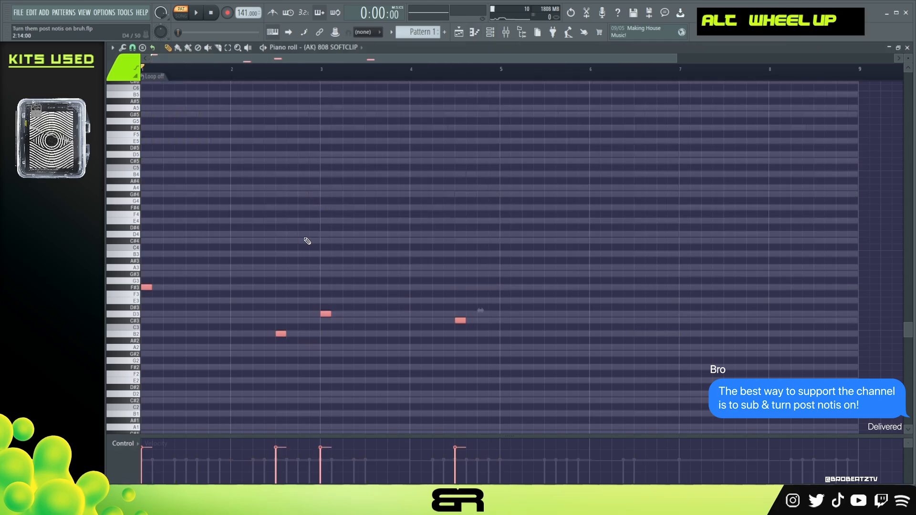
Transpose the four pasted 808 notes up two octaves.
key(ctrl+Up)
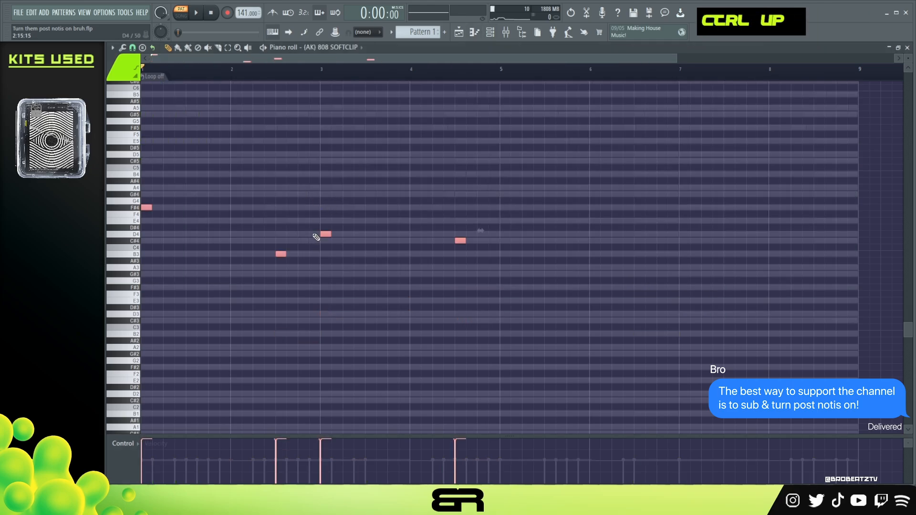
key(ctrl+Up)
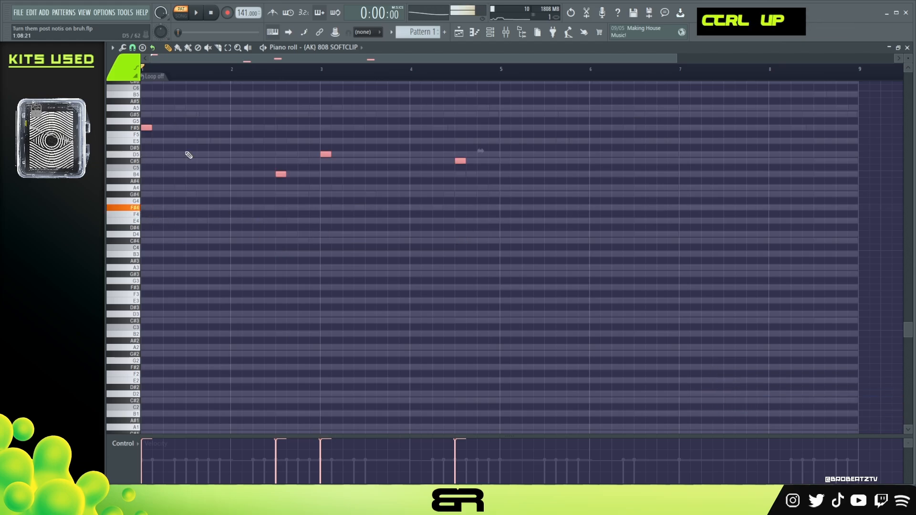
scroll(531, 96, up, 2)
scroll(909, 61, up, 3)
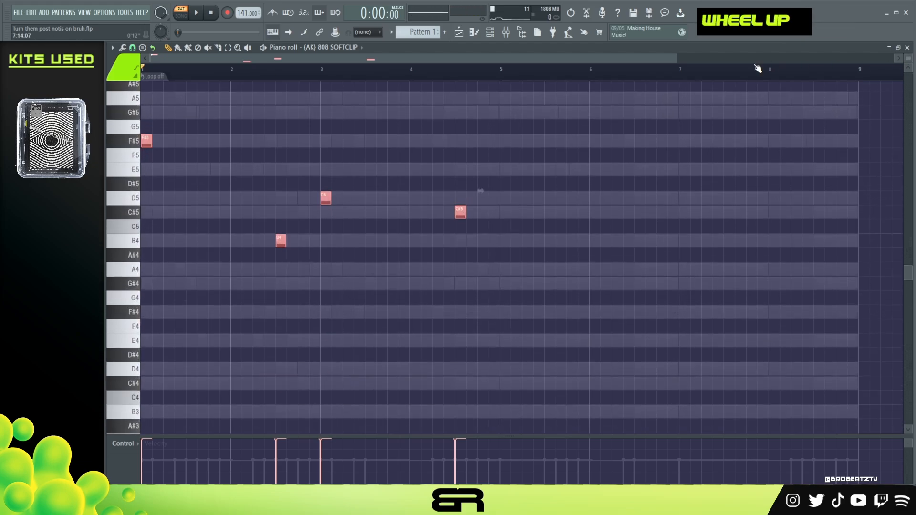
drag(682, 58, 527, 59)
right_click(376, 147)
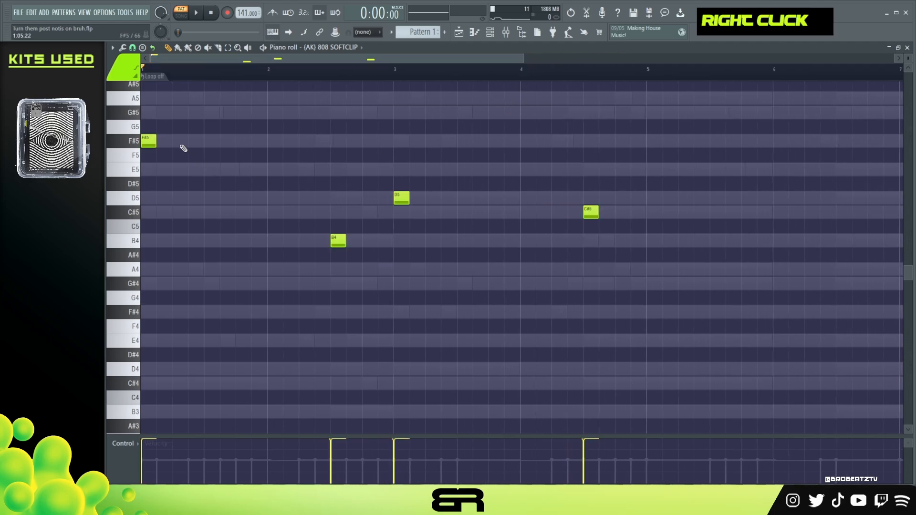
Copy the opening 808 F#5 to beat 2 of bar 2, move the B4 an eighth later, and play the bassline.
ctrl+click(146, 145)
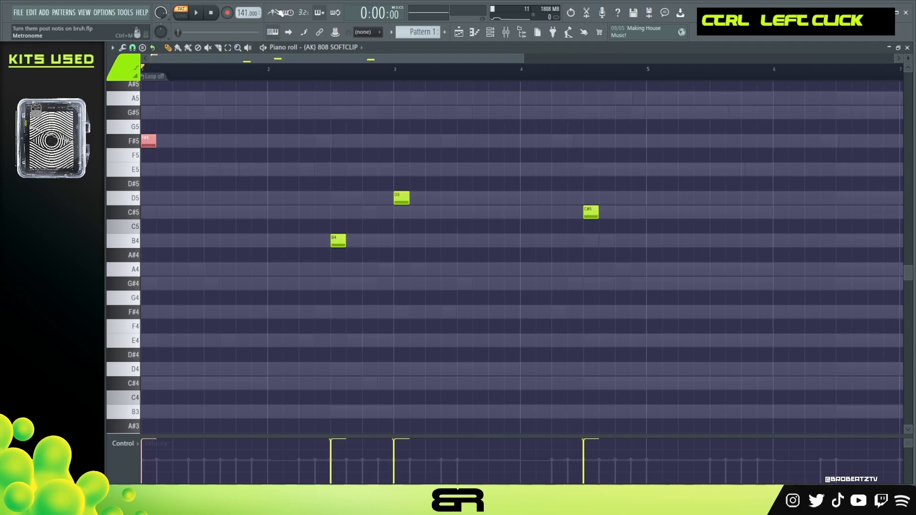
shift+drag(147, 138, 306, 152)
key(shift+space)
key(space)
mouse_move(340, 242)
mouse_down()
mouse_move(373, 242)
mouse_move(357, 242)
mouse_up()
key(space)
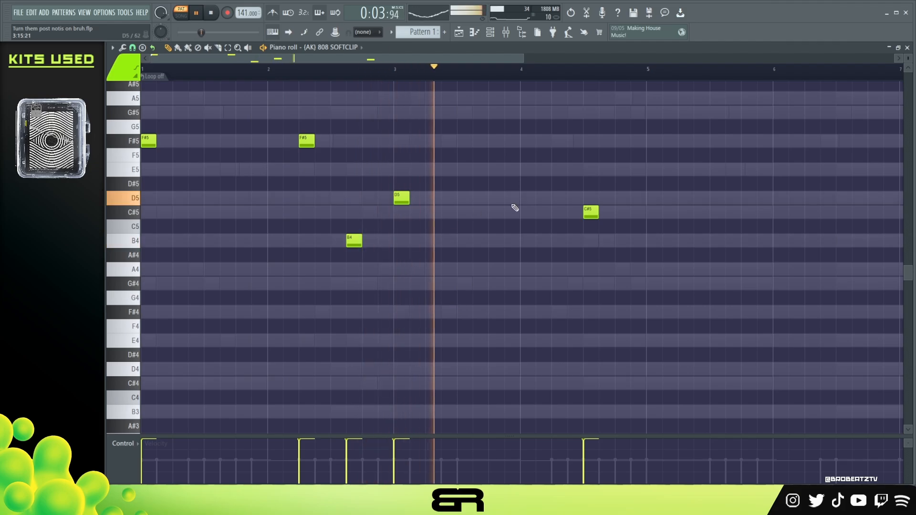
Add an 808 D5 on beat 2 of bar 4 and move the C#5 an eighth note later.
click(557, 199)
right_click(589, 212)
click(605, 214)
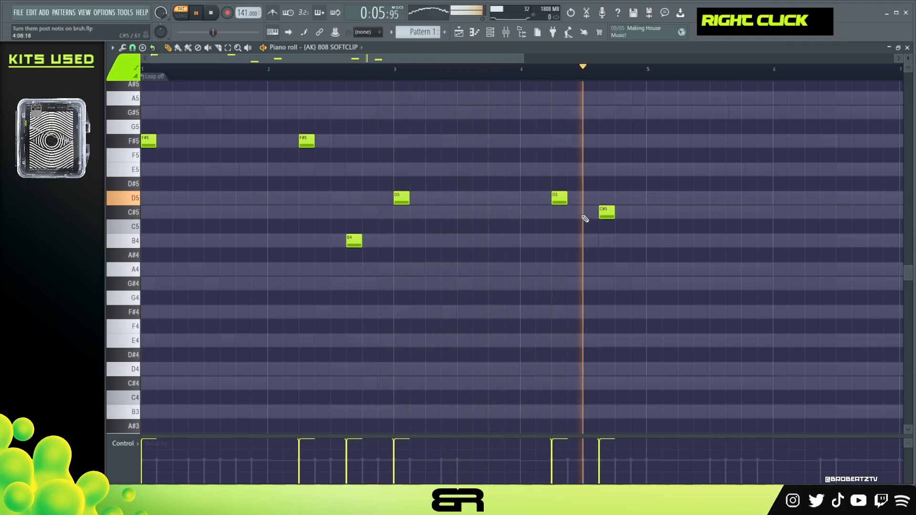
key(space)
Duplicate the four-bar 808 pattern into bars 5 to 8.
key(ctrl+a)
drag(149, 143, 659, 180)
ctrl+right_click(644, 179)
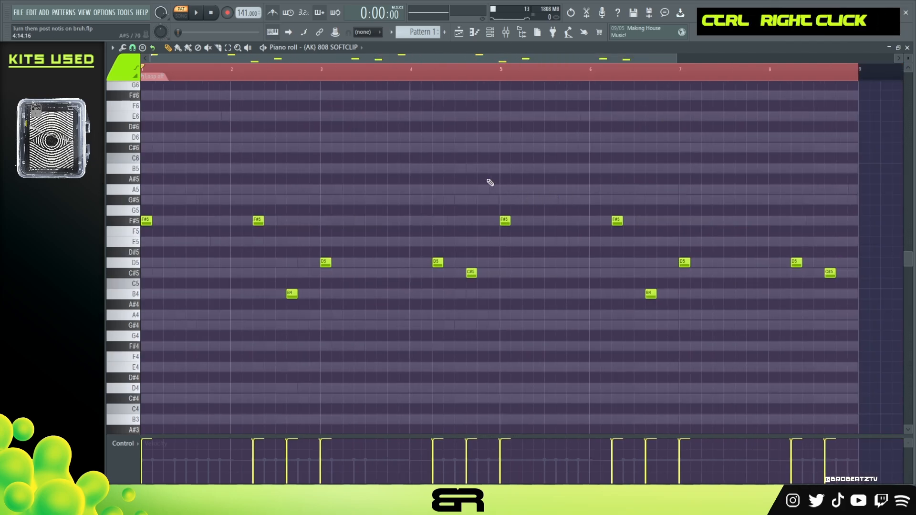
double_click(389, 74)
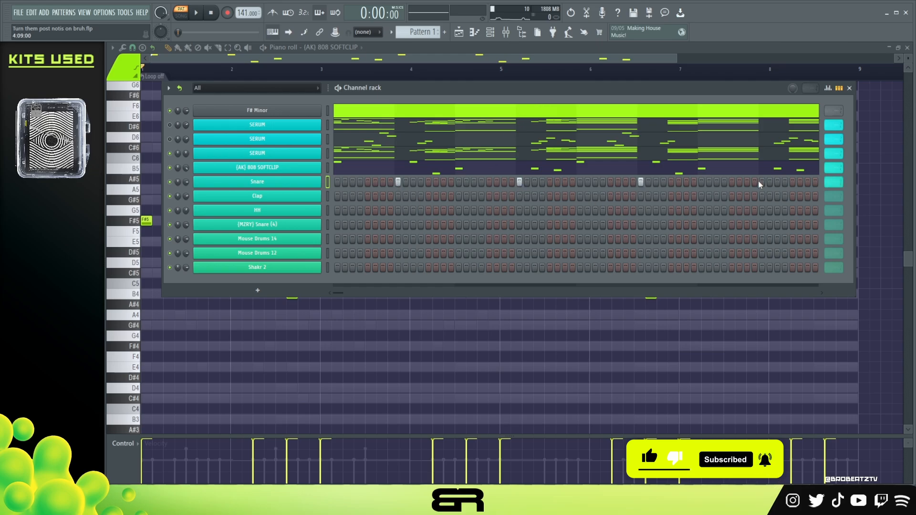
Complete the Snare pattern with a hit on beat 3 of bar 4 and duplicate the four hits into bars 5 to 8.
right_click(340, 181)
key(ctrl+a)
scroll(337, 190, up, 6)
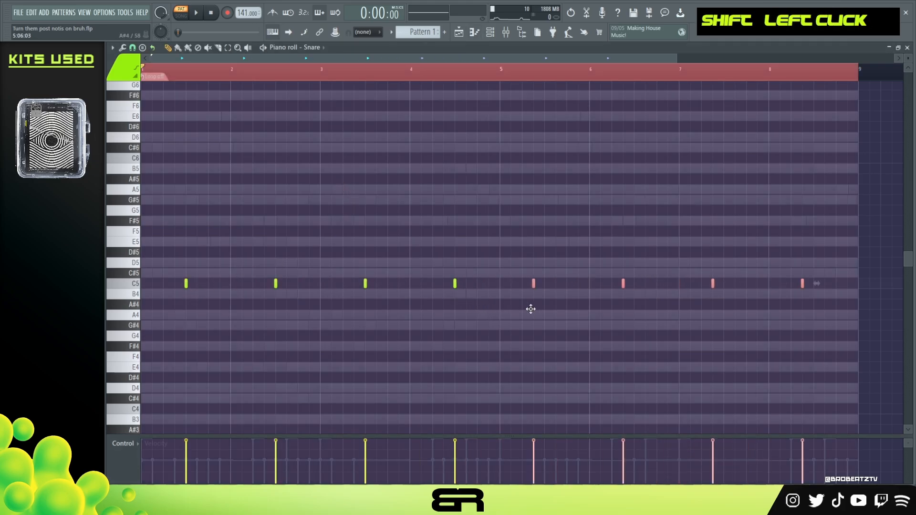
drag(531, 309, 542, 309)
click(491, 34)
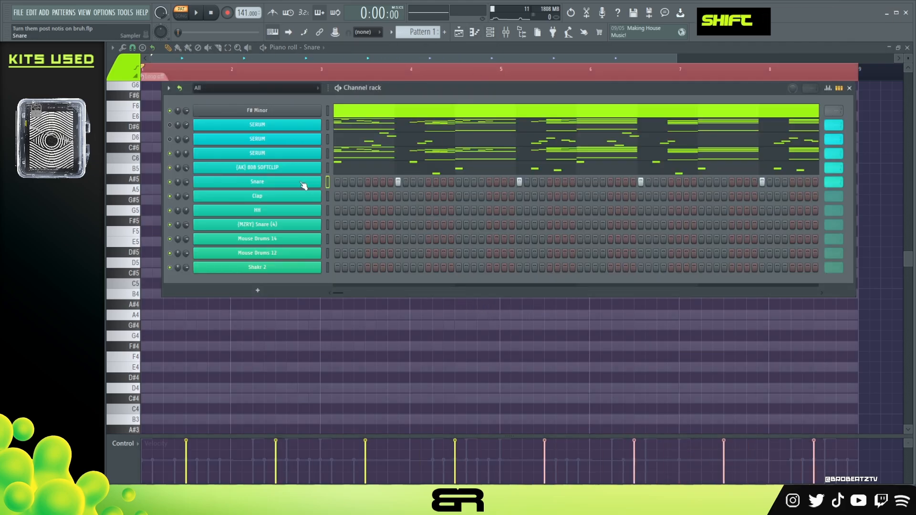
Copy the Snare pattern into the Clap channel and play the beat.
right_click(424, 192)
click(444, 216)
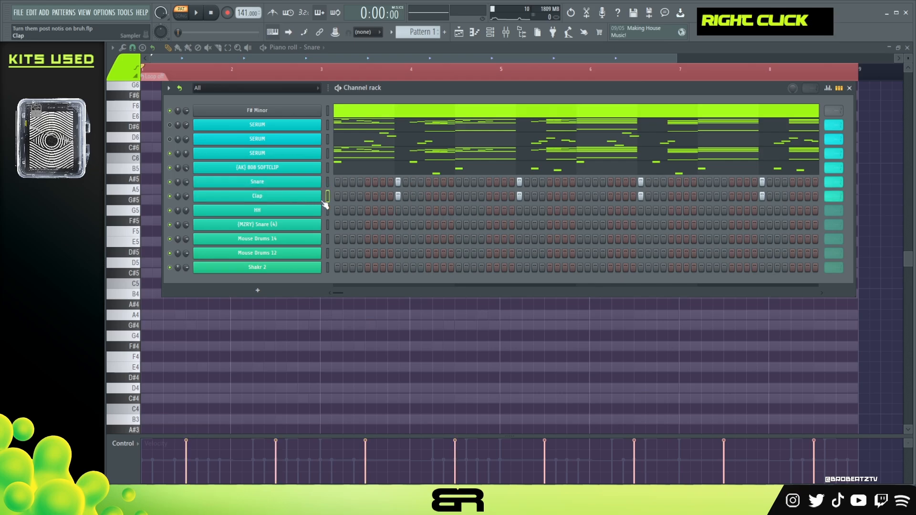
key(space)
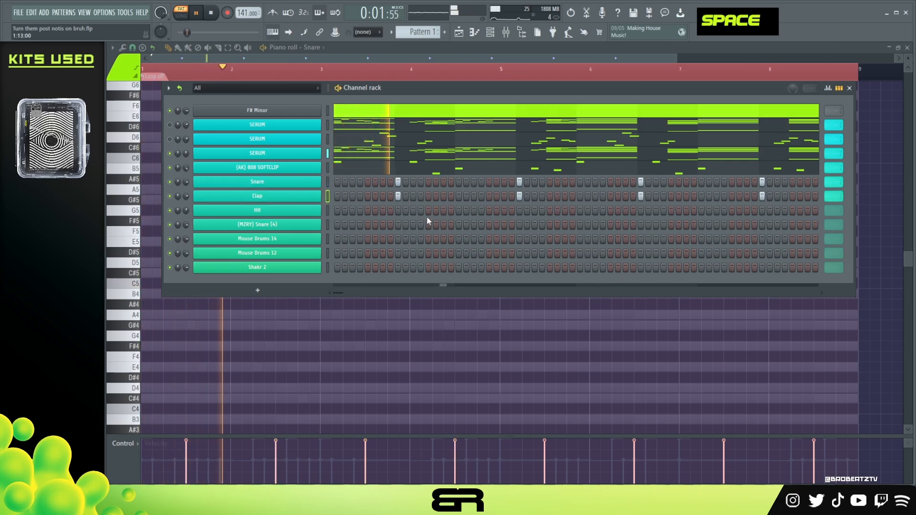
key(space)
Add Clap hits on steps 15, 29 and 31 while auditioning the beat.
key(space)
click(442, 196)
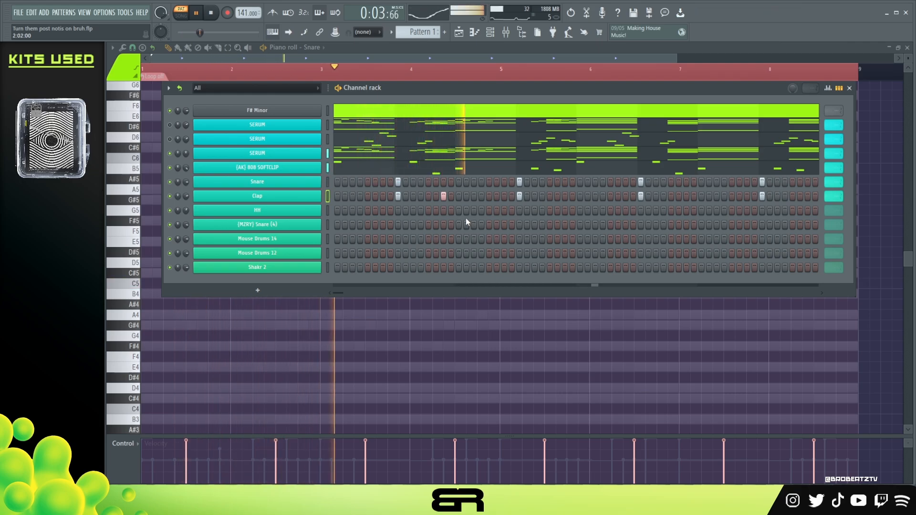
key(space)
key(space)
click(550, 196)
click(565, 196)
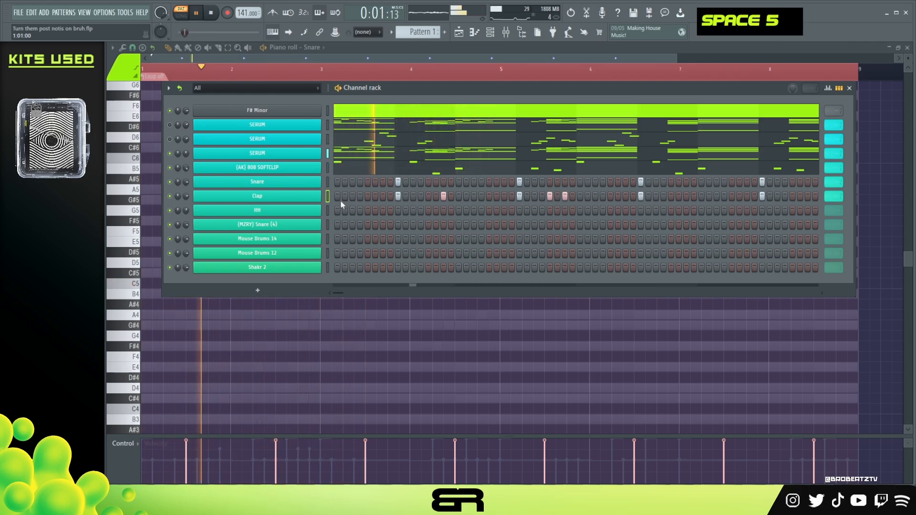
Lower the velocities of the two added Clap hits on steps 29 and 31, the first one most.
right_click(341, 196)
key(F7)
click(298, 467)
click(309, 457)
click(297, 470)
double_click(466, 76)
key(space)
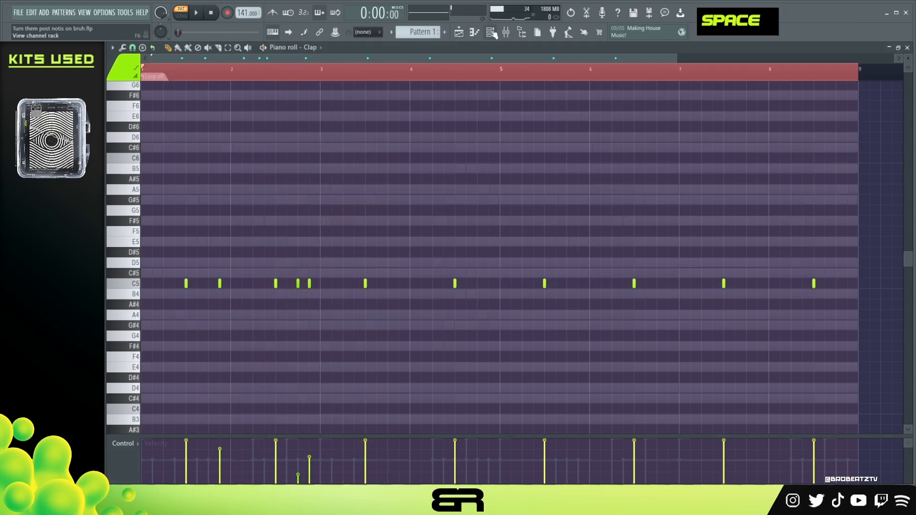
Start the HH pattern in the channel rack with hits on steps 1, 7 and 9.
key(F6)
key(space)
key(space)
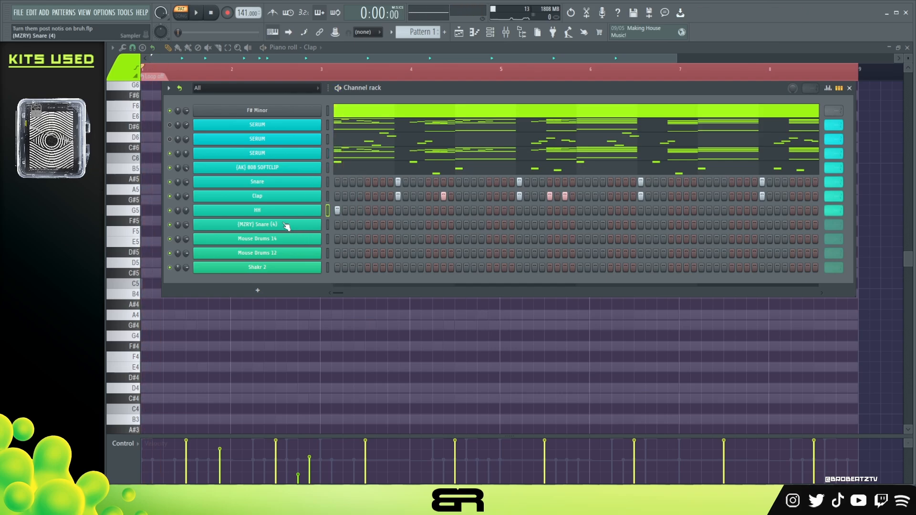
key(space)
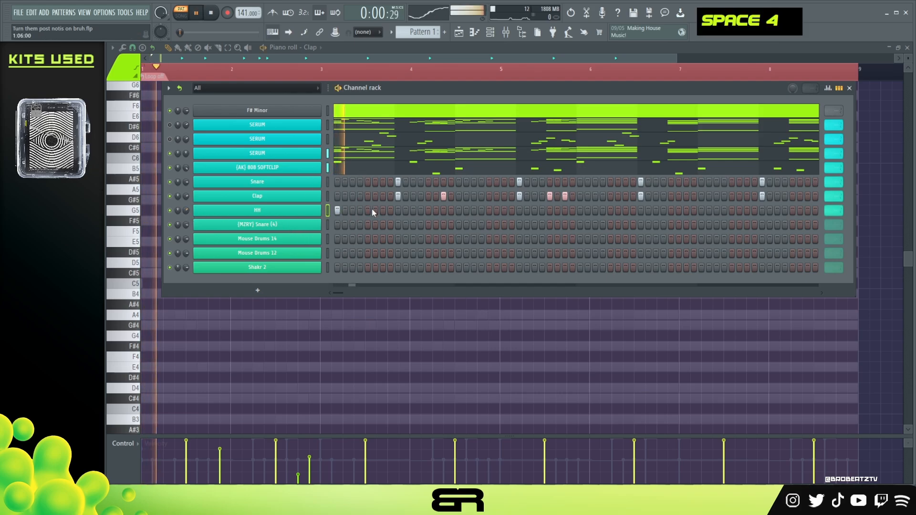
key(space)
key(space)
click(383, 211)
click(398, 210)
Extend the HH pattern with hits on steps 13, 14, 15 and 17.
key(space)
key(space)
click(428, 211)
click(436, 210)
click(443, 211)
click(459, 210)
Add HH hits on steps 19 and 21 and a (MZRY) Snare (4) hit on step 19.
key(space)
key(space)
click(474, 210)
click(474, 224)
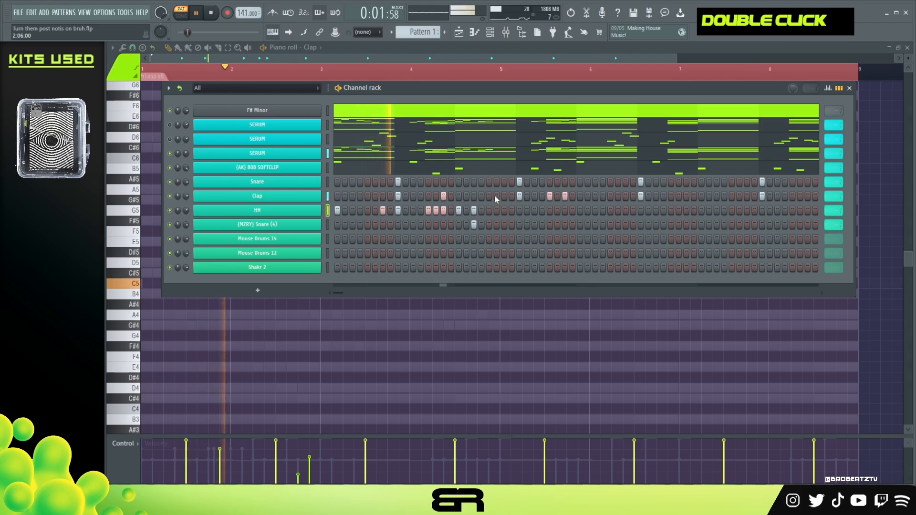
key(space)
key(space)
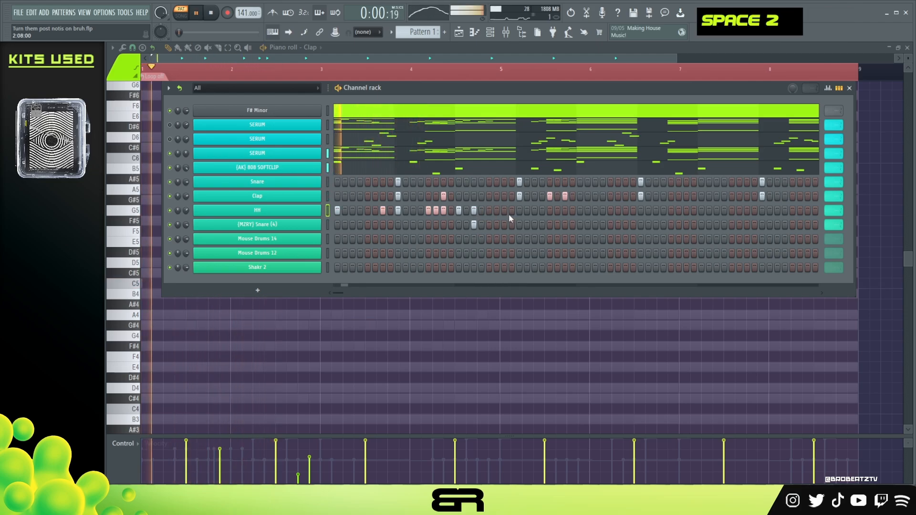
click(489, 210)
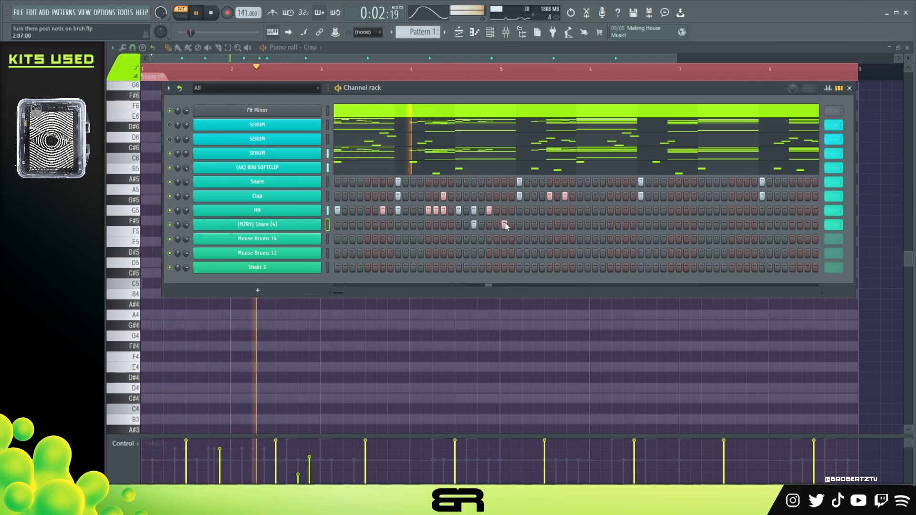
Remove the (MZRY) Snare (4) hit on step 23 and place a Mouse Drums 14 hit there instead.
key(space)
key(space)
right_click(501, 226)
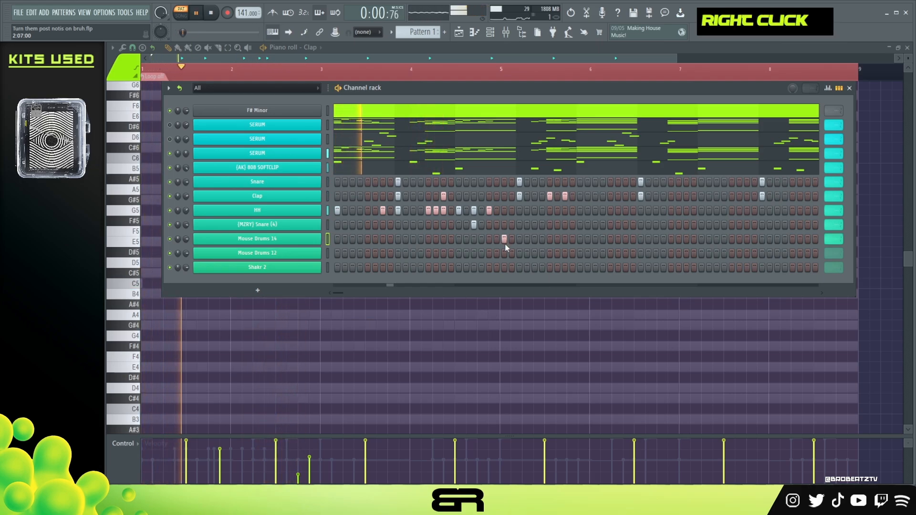
click(504, 238)
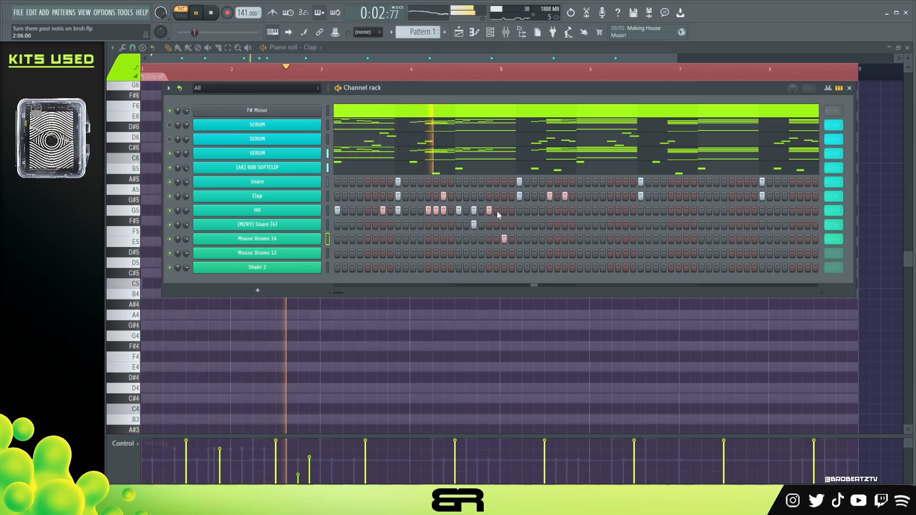
Add HH hits on steps 29 and 31 and delete the Clap hits on the same two steps.
key(space)
key(space)
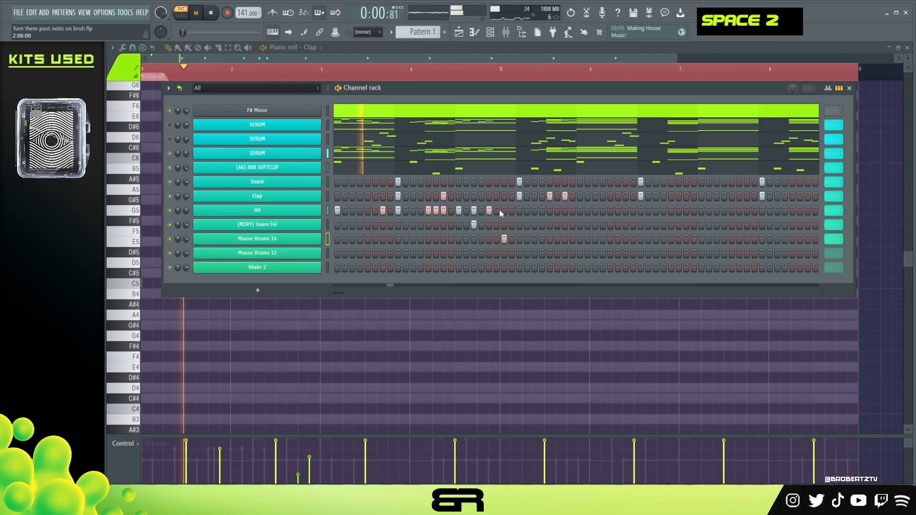
click(550, 211)
click(565, 211)
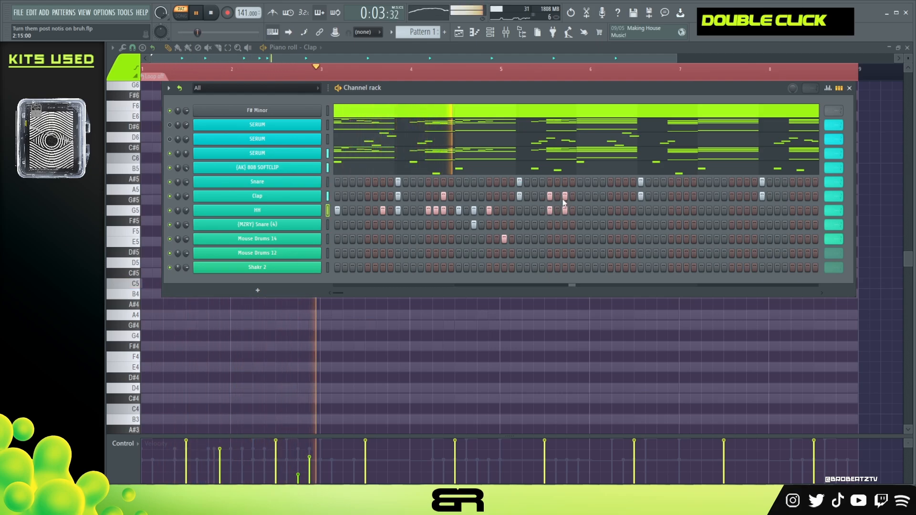
right_click(566, 196)
right_click(550, 196)
Add a (MZRY) Snare (4) hit on step 31 and slightly raise the velocity of both of that channel's hits.
key(space)
key(space)
click(565, 224)
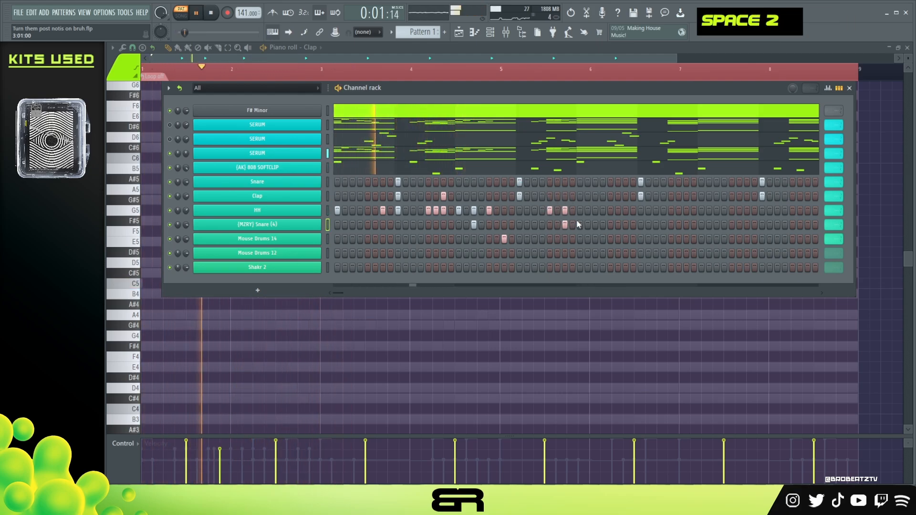
right_click(328, 225)
key(F7)
key(ctrl+a)
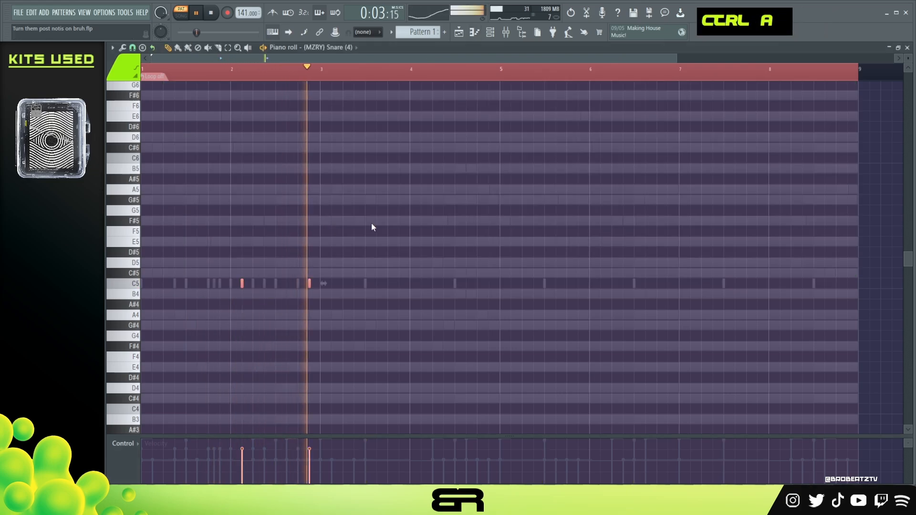
scroll(373, 222, up, 1)
alt+right_click(397, 223)
key(space)
click(496, 37)
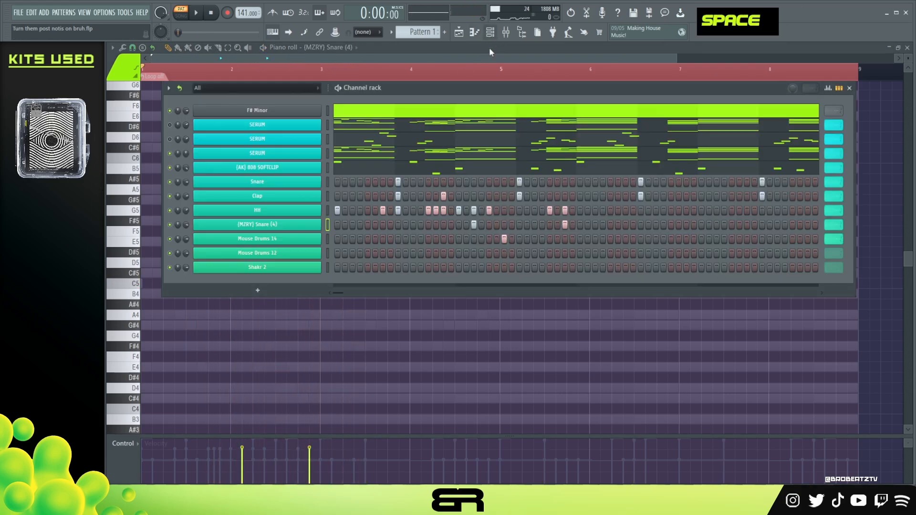
Add a Mouse Drums 14 hit on step 9 and a Mouse Drums 12 hit on step 13, auditioning each.
key(space)
key(space)
click(398, 239)
key(space)
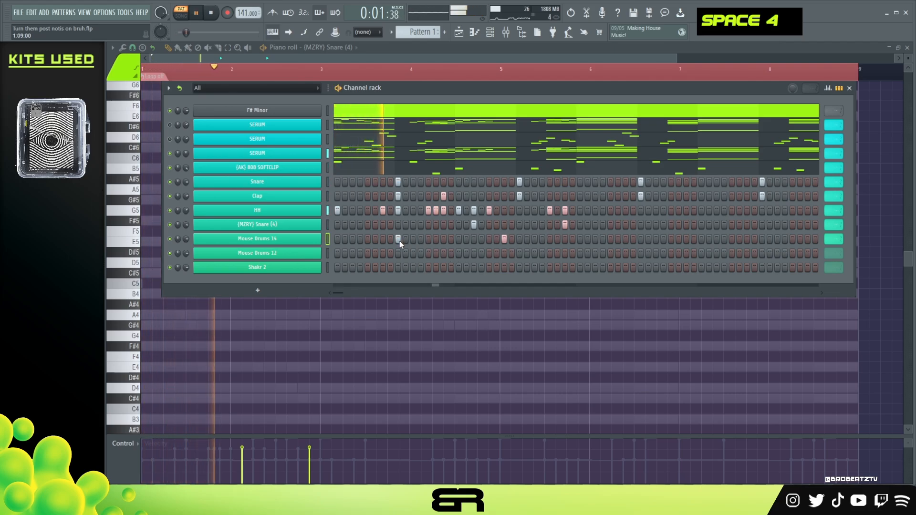
ctrl+click(389, 240)
key(space)
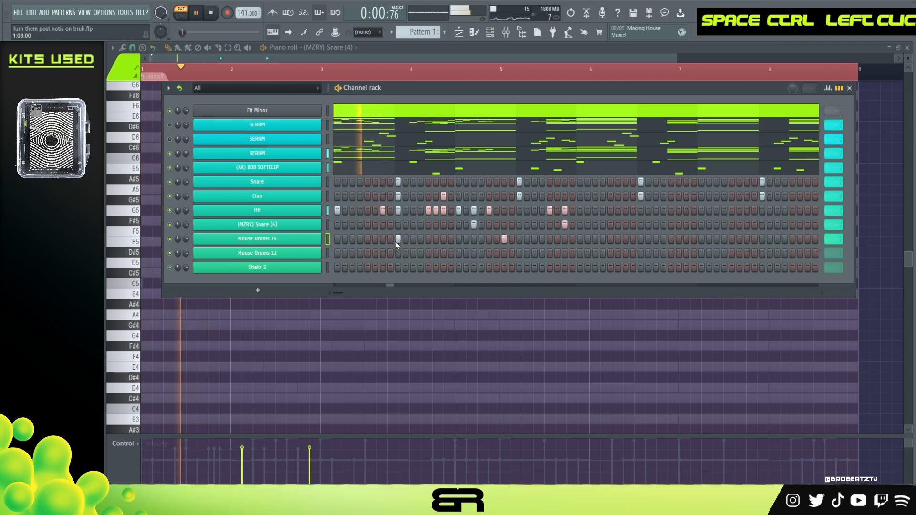
key(space)
click(428, 253)
key(space)
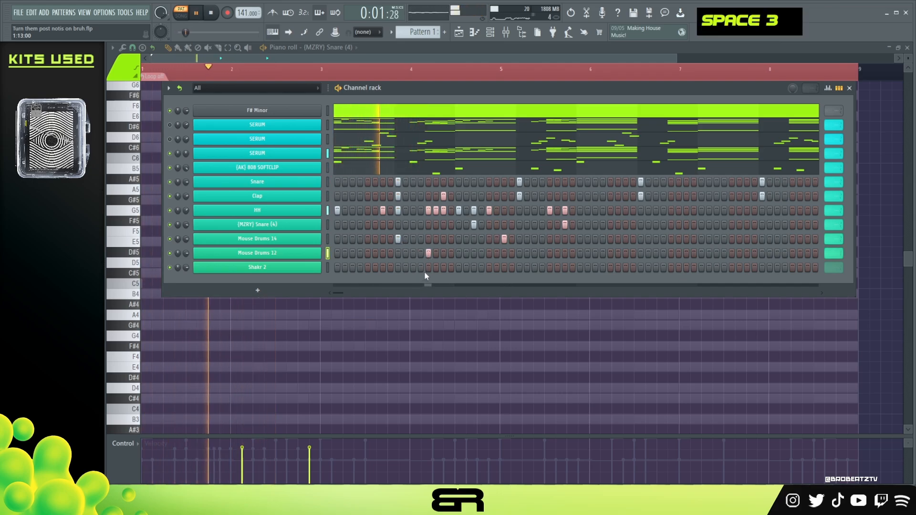
key(space)
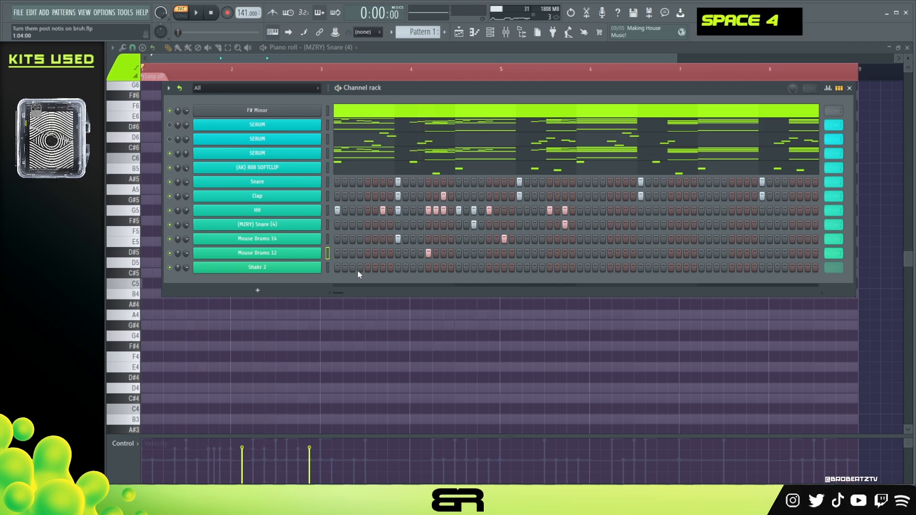
Add Shakr 2 hits on steps 4 and 7 and play the beat.
click(359, 268)
click(382, 268)
key(space)
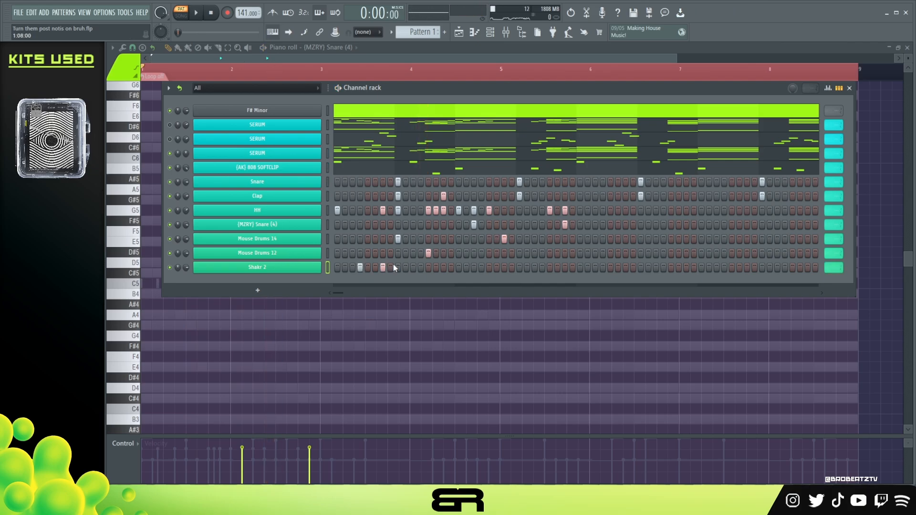
key(space)
key(space)
Set the Shakr 2 sample's quick fade in to 18% and add a Shakr 2 hit on step 21.
click(317, 267)
key(space)
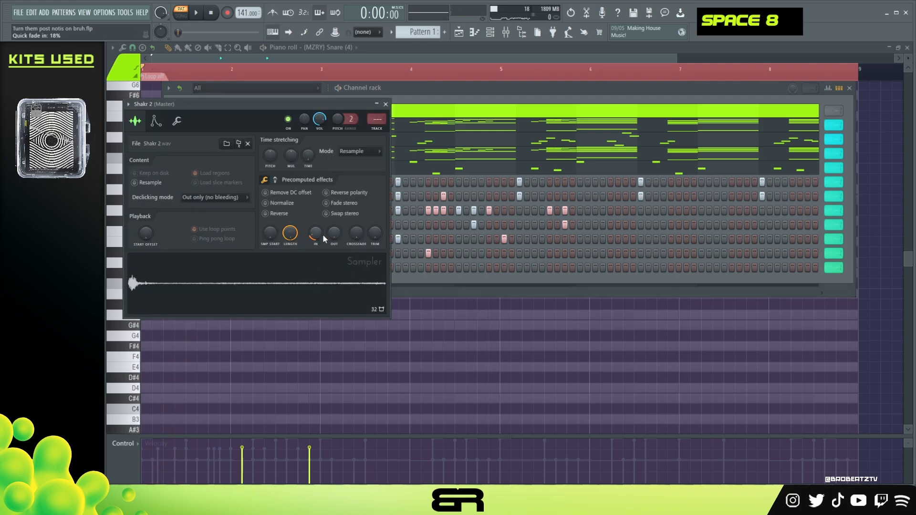
key(space)
key(space)
click(386, 104)
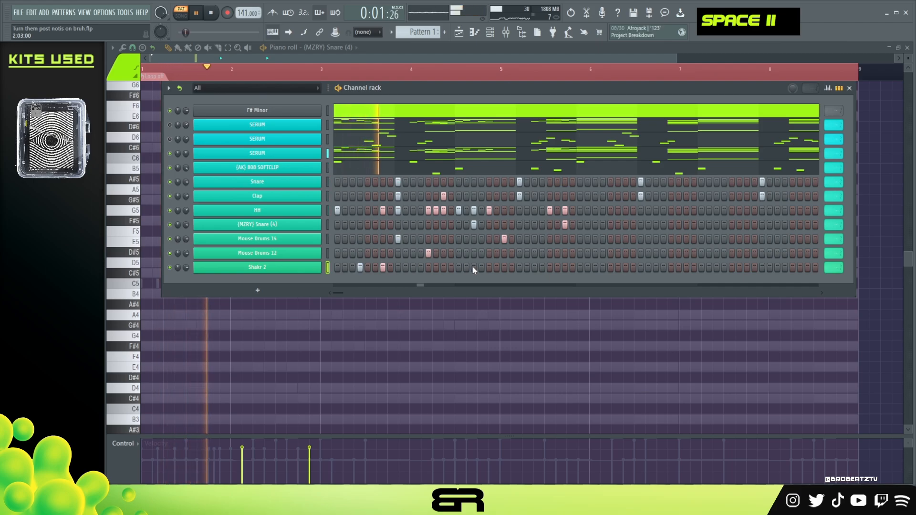
click(489, 268)
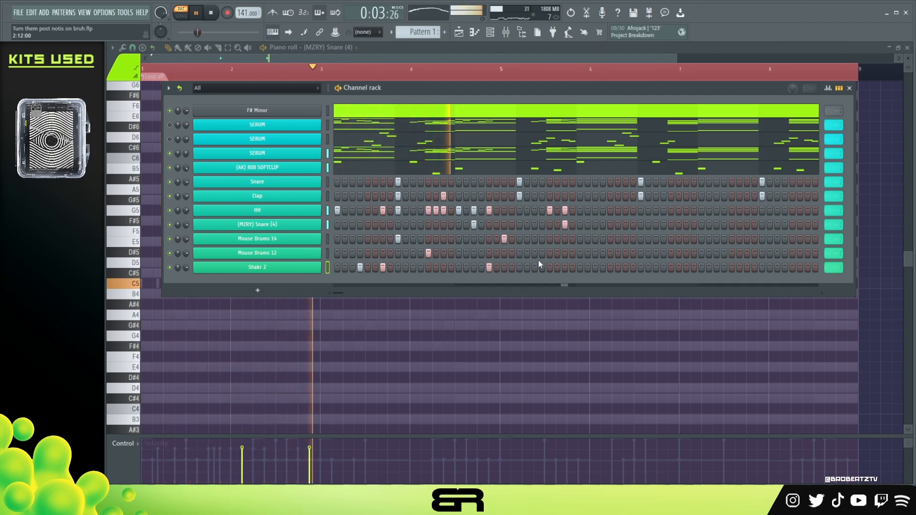
key(space)
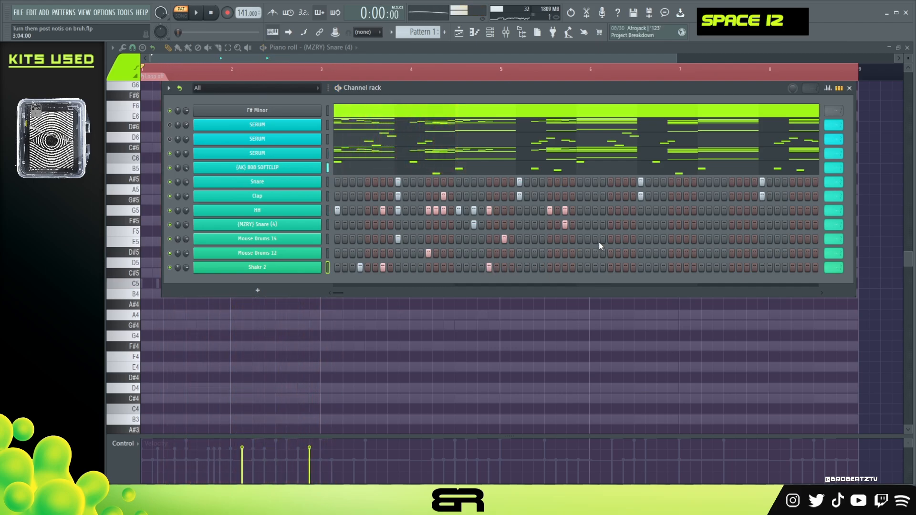
Set 32-step loop points for the HH, (MZRY) Snare (4) and Mouse Drums 14 channels and play the result.
right_click(835, 212)
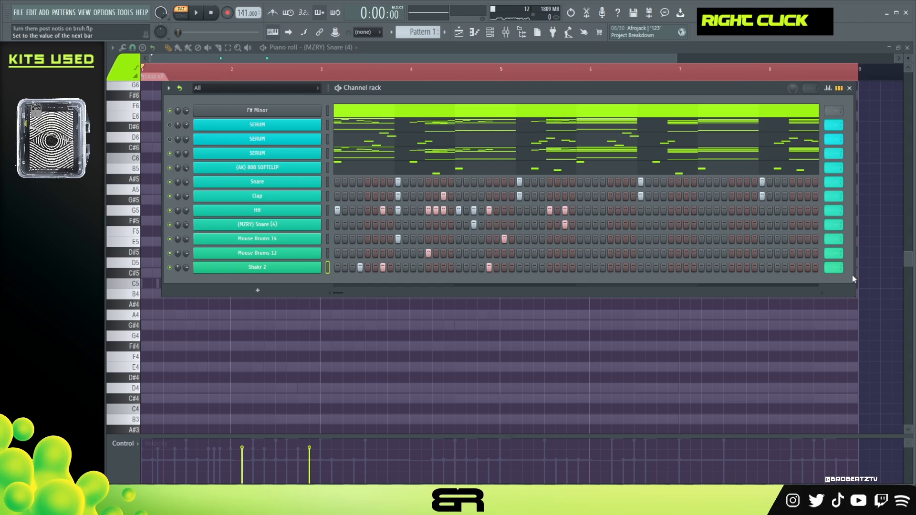
click(852, 276)
right_click(831, 226)
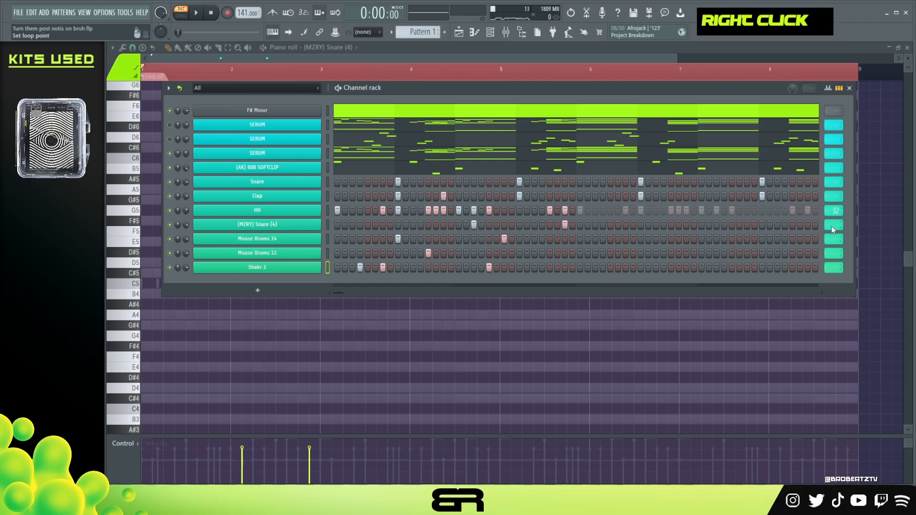
click(850, 290)
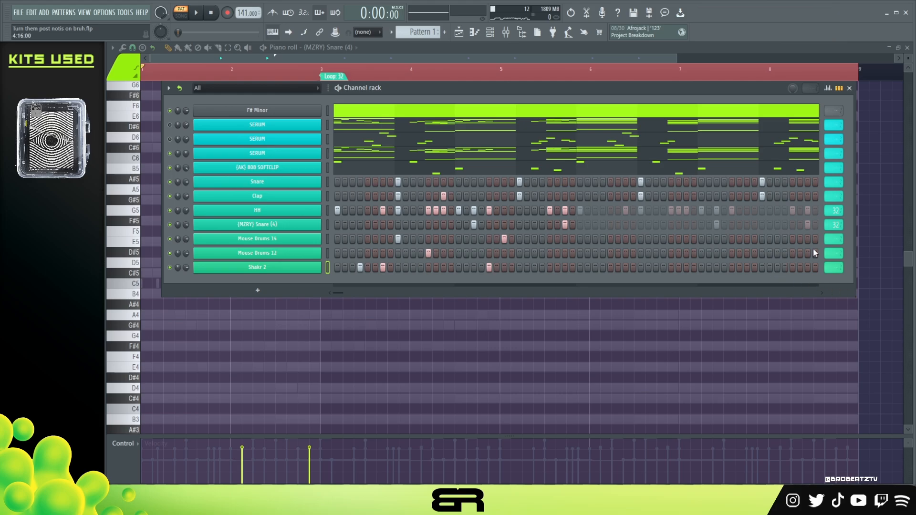
drag(830, 239, 830, 247)
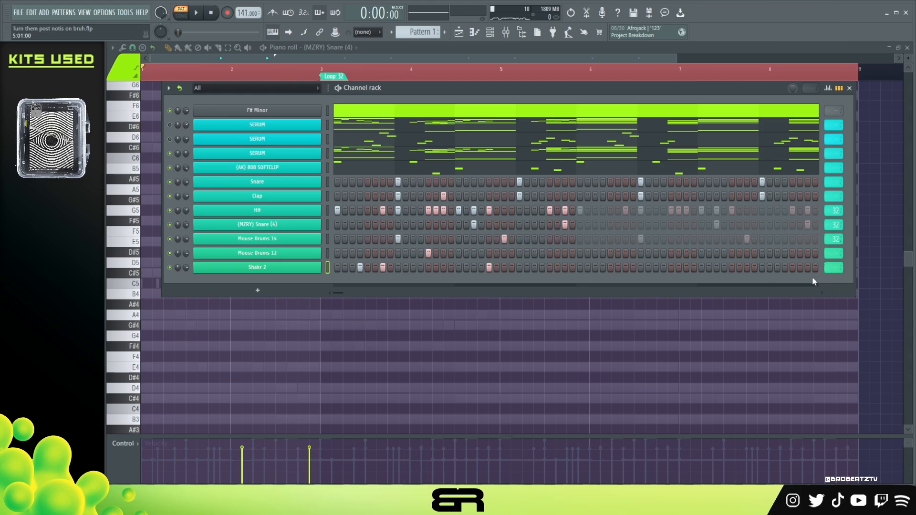
key(space)
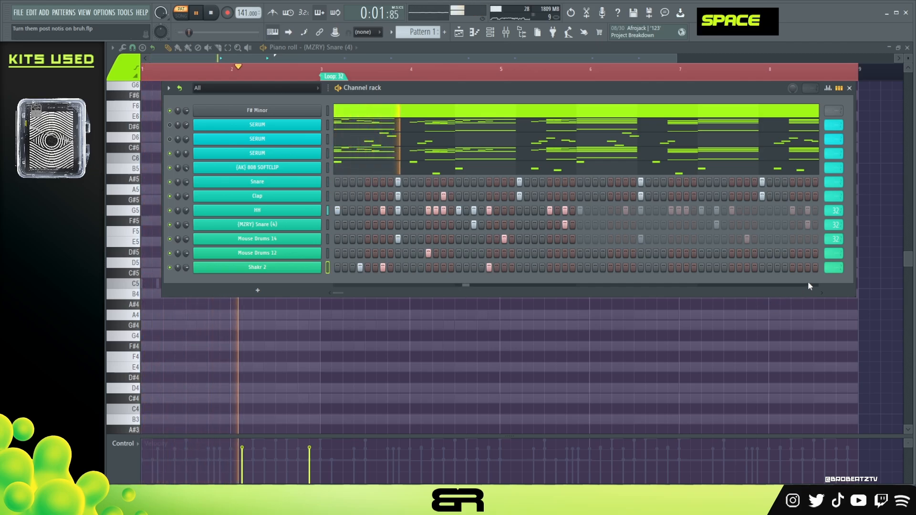
key(space)
Set the loop point to 32 steps for Mouse Drums 12 and 64 steps for Shakr 2.
drag(834, 254, 835, 260)
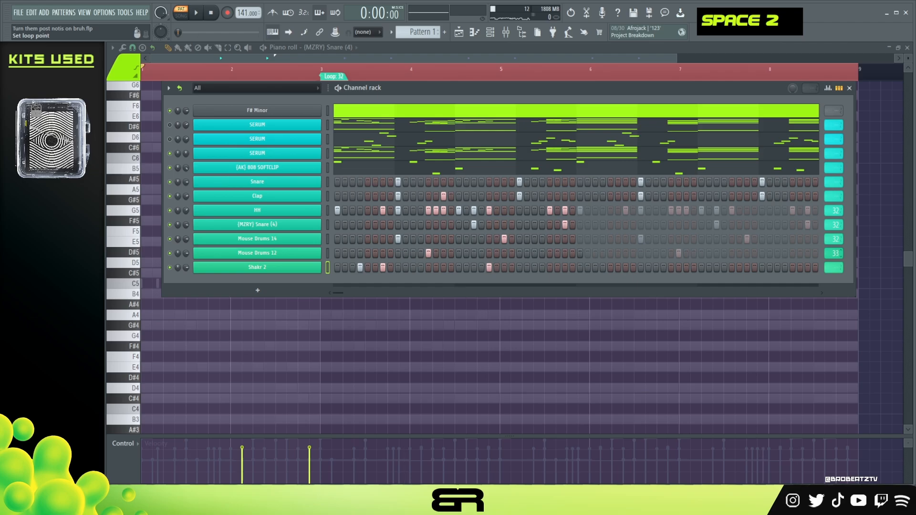
drag(835, 270, 834, 276)
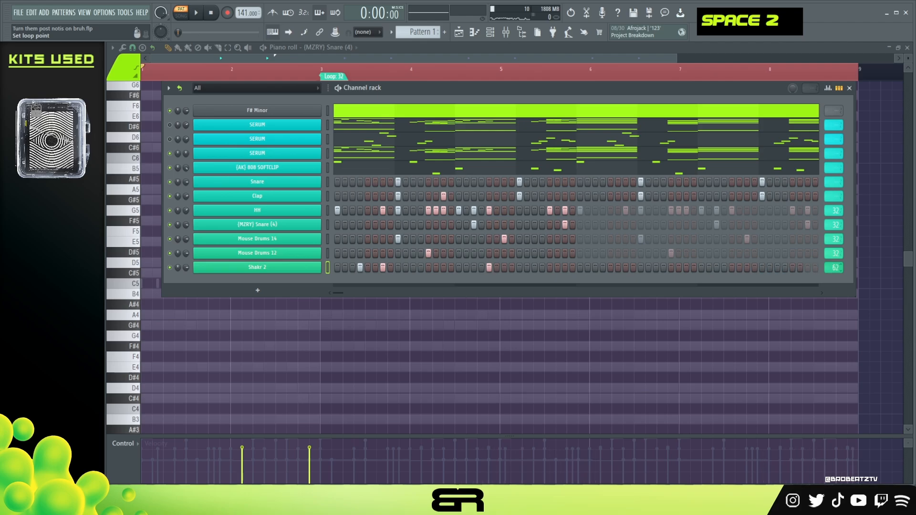
Set the Shakr 2 sample's quick fade in to 20% while auditioning the beat.
key(space)
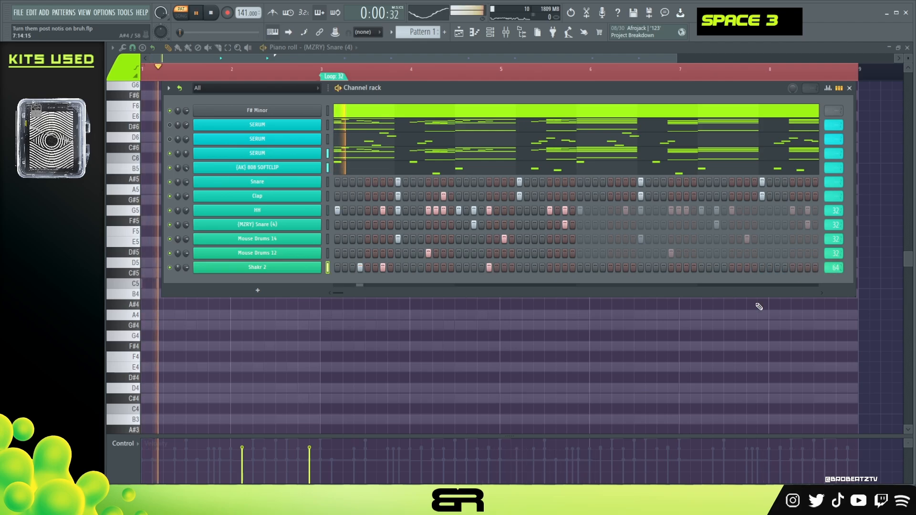
key(space)
click(229, 271)
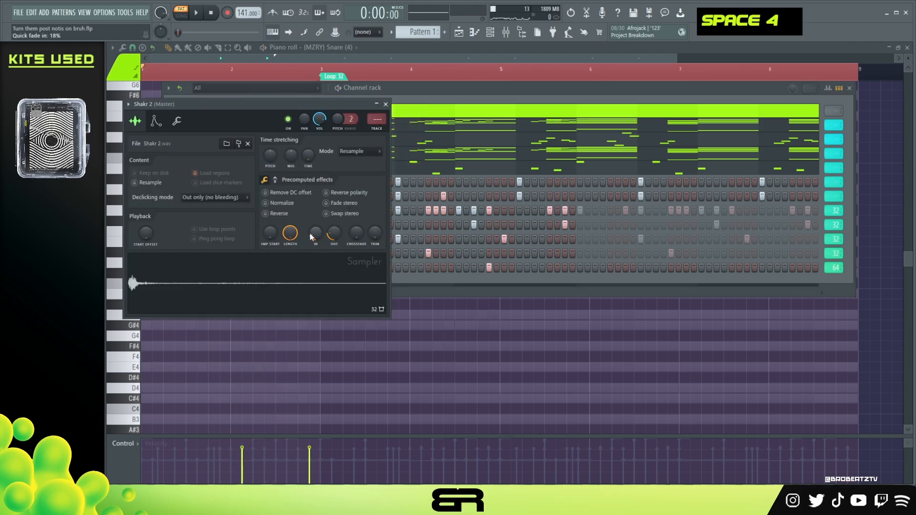
scroll(311, 237, up, 2)
double_click(334, 236)
key(space)
key(space)
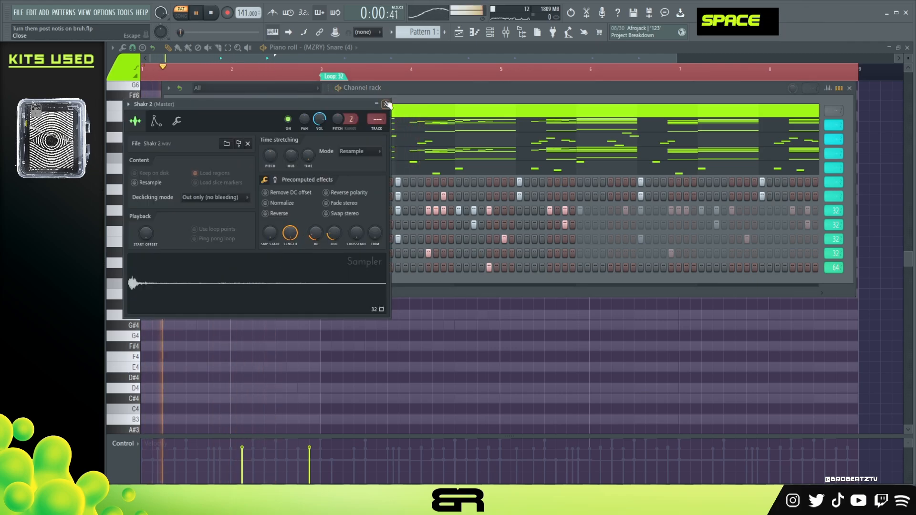
key(space)
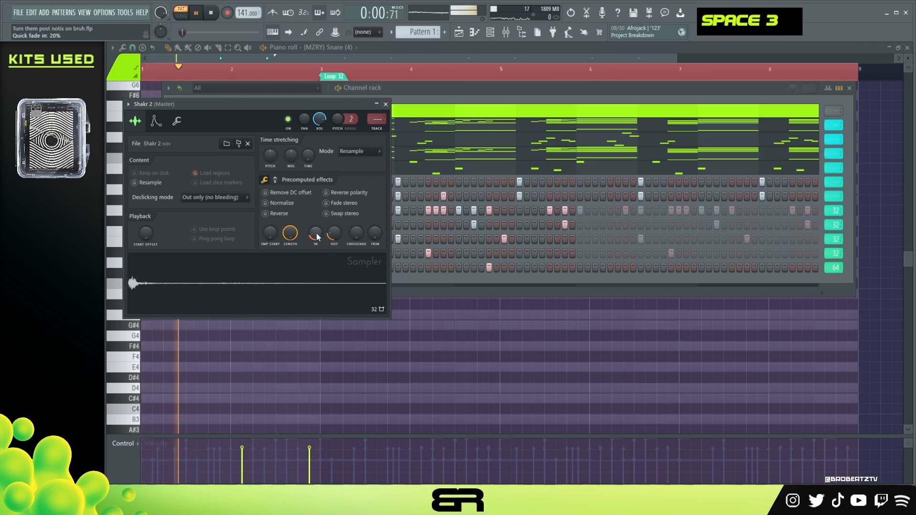
key(space)
click(386, 104)
key(space)
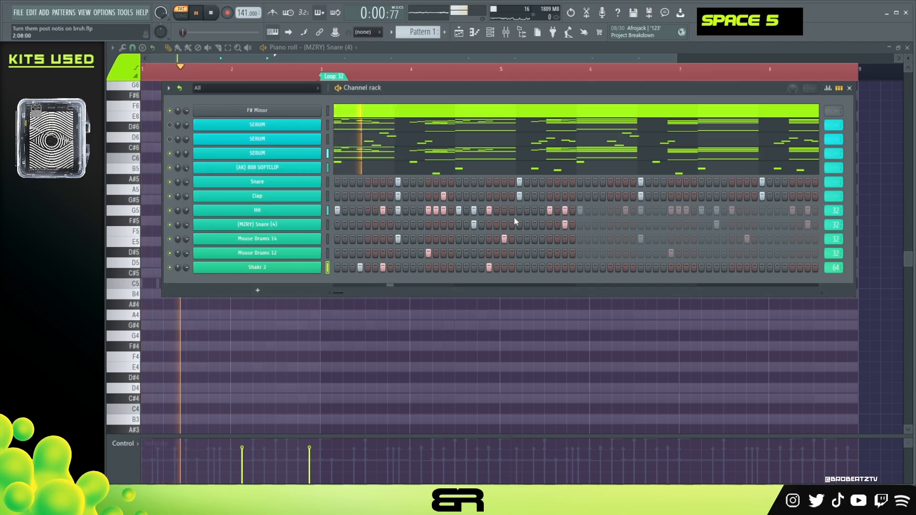
key(space)
Unmute the first two Serum channels and set the Shakr 2 channel volume to 70% while the full beat plays.
double_click(215, 16)
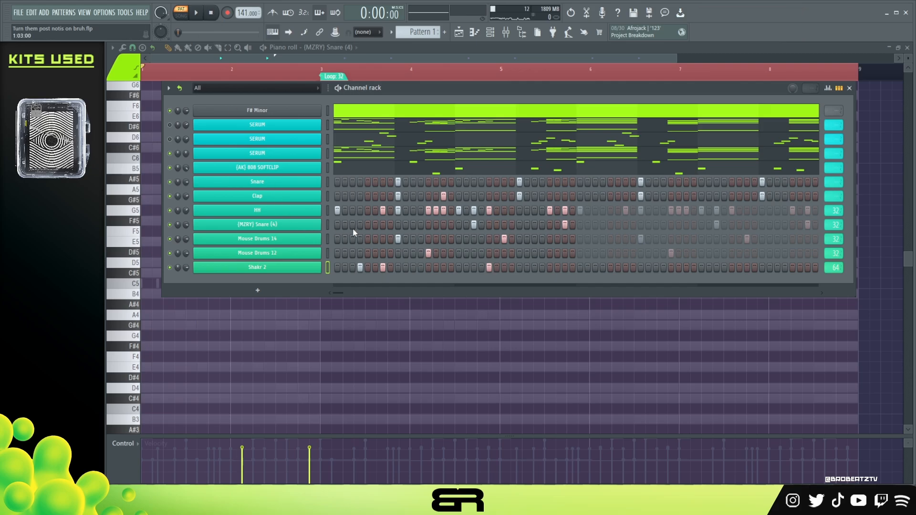
click(170, 125)
click(170, 140)
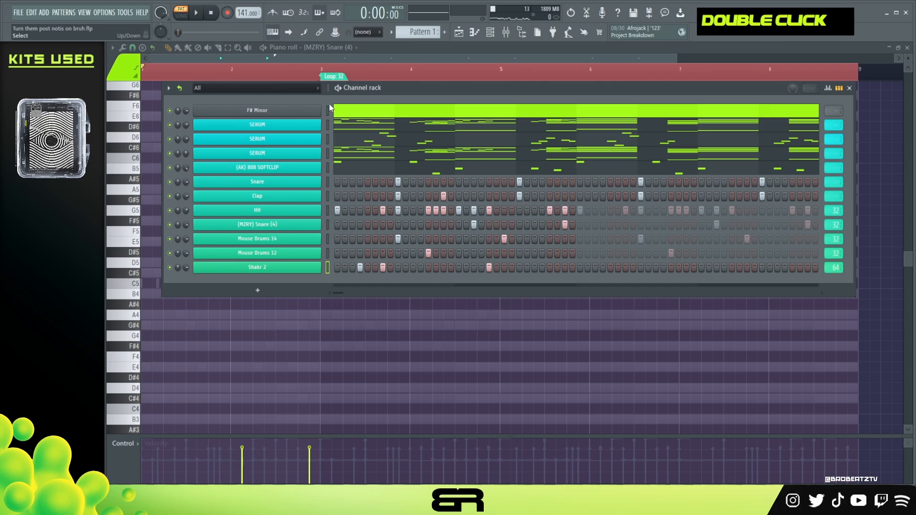
drag(390, 88, 382, 80)
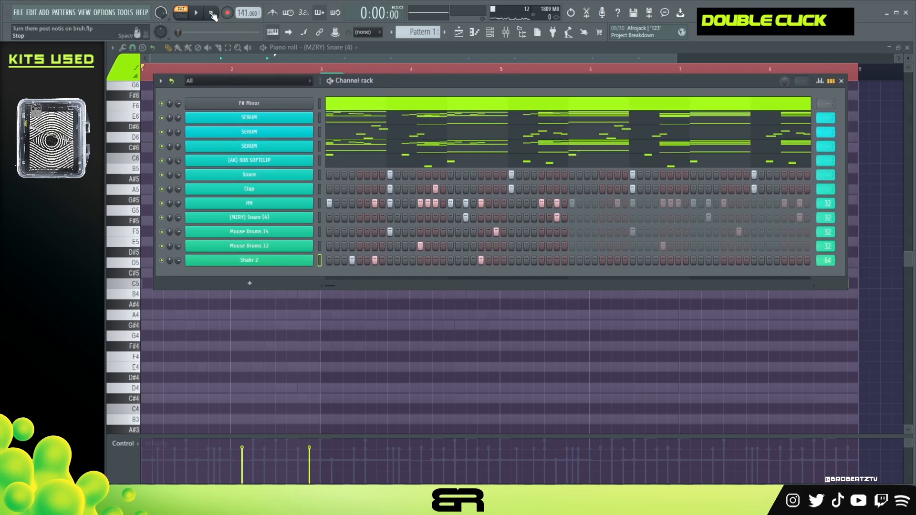
key(space)
drag(170, 260, 178, 266)
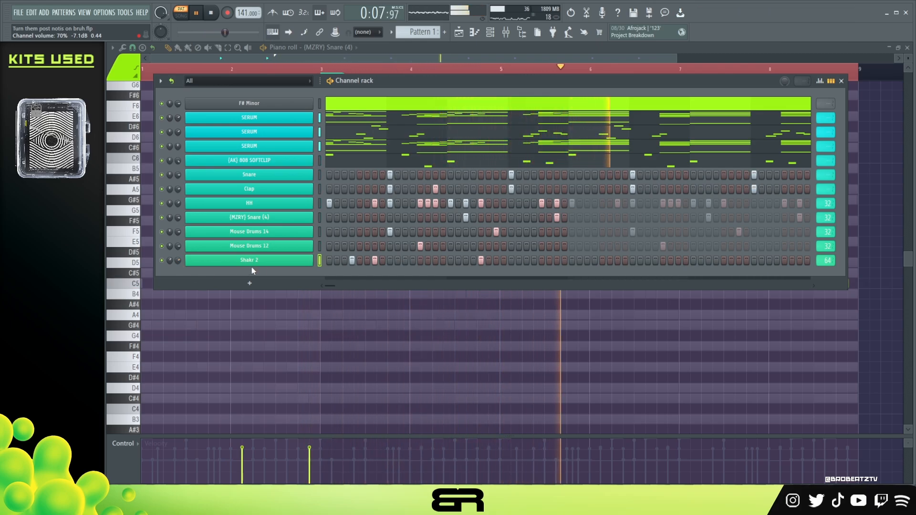
Examine the piano-roll notes of the first two Serum channels and the 808 channel while the full beat plays.
click(383, 117)
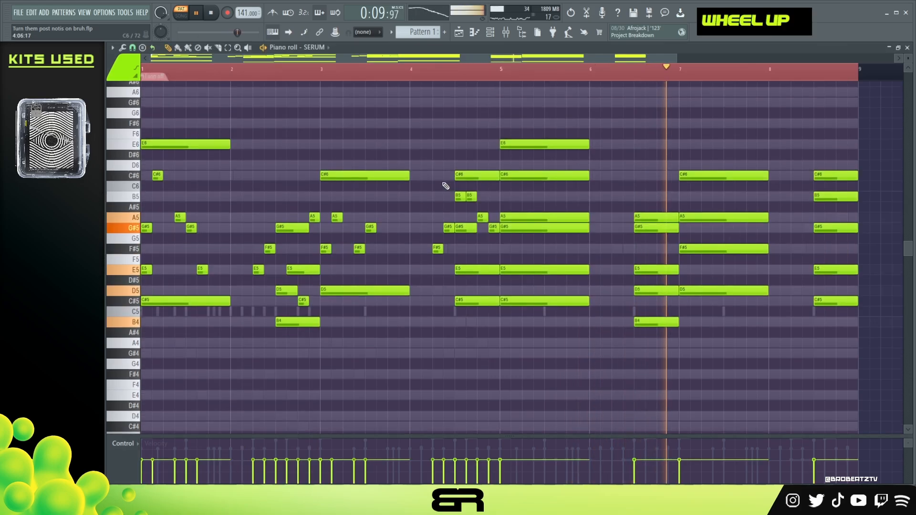
scroll(443, 183, up, 1)
ctrl+right_click(406, 106)
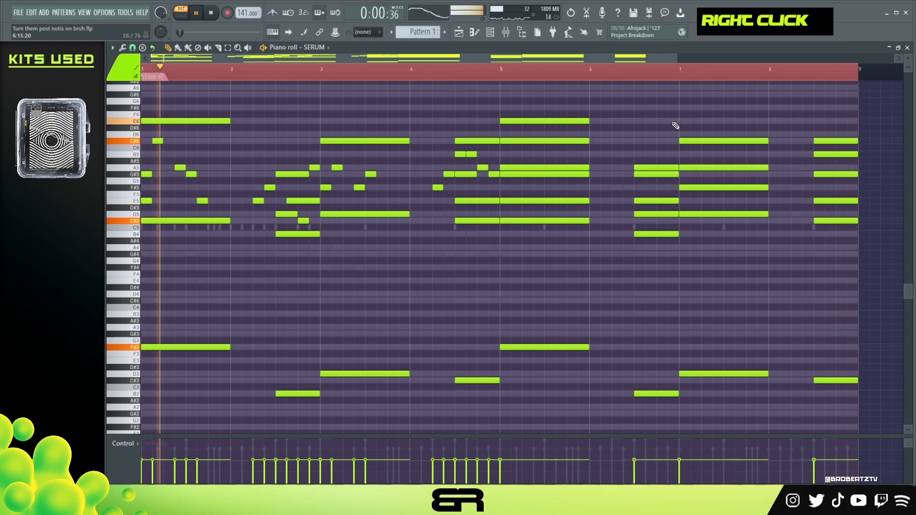
click(490, 32)
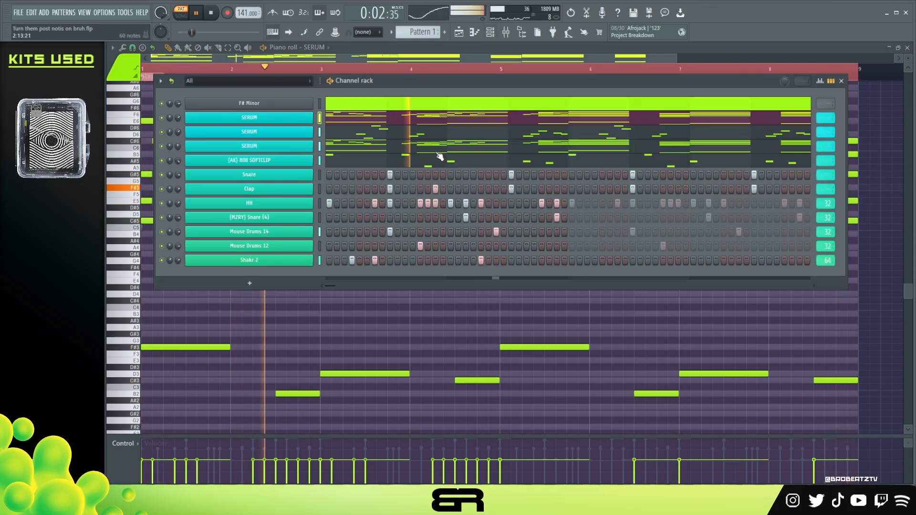
click(434, 132)
scroll(524, 246, up, 3)
click(490, 32)
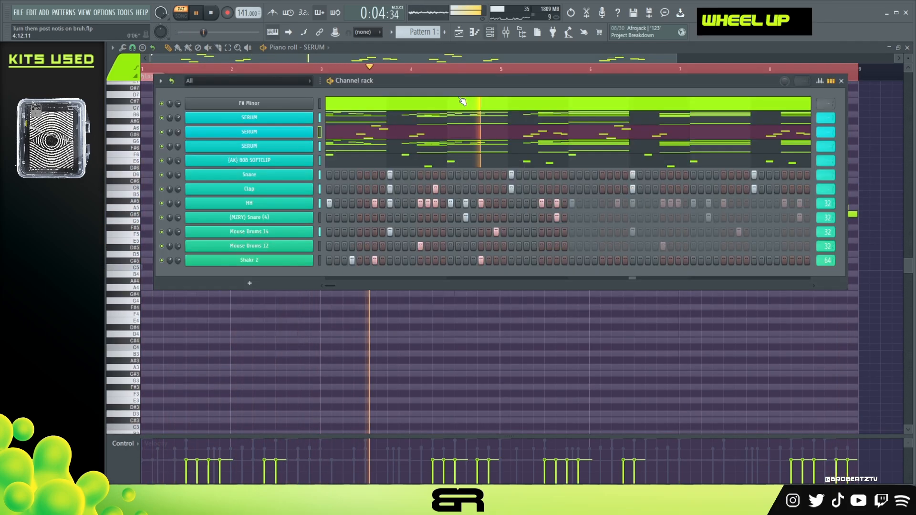
click(378, 163)
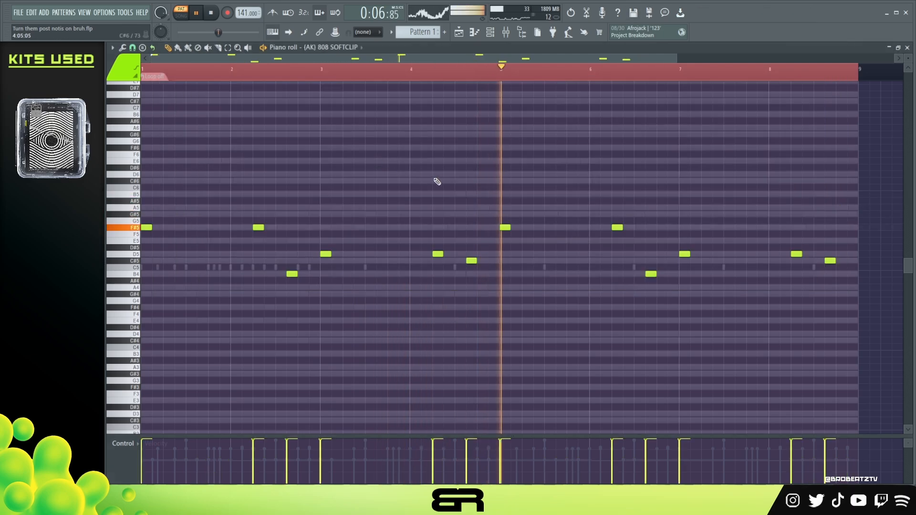
click(495, 34)
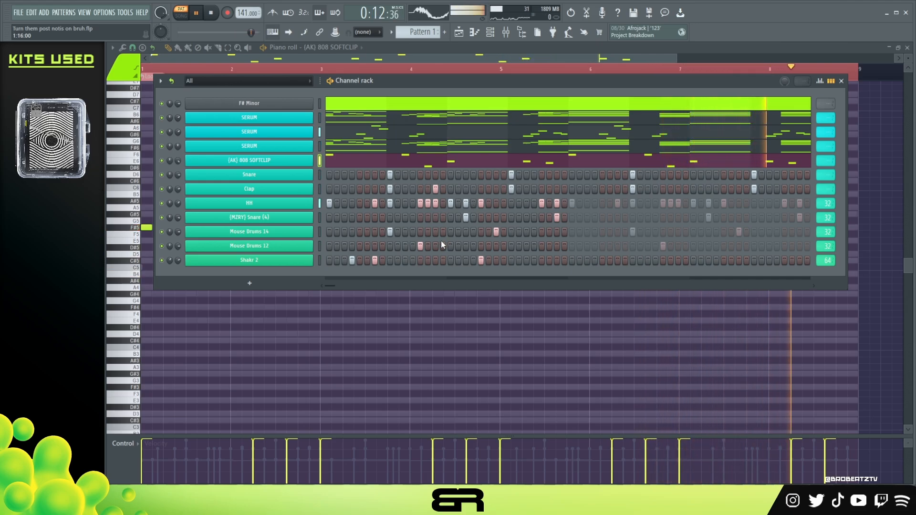
key(space)
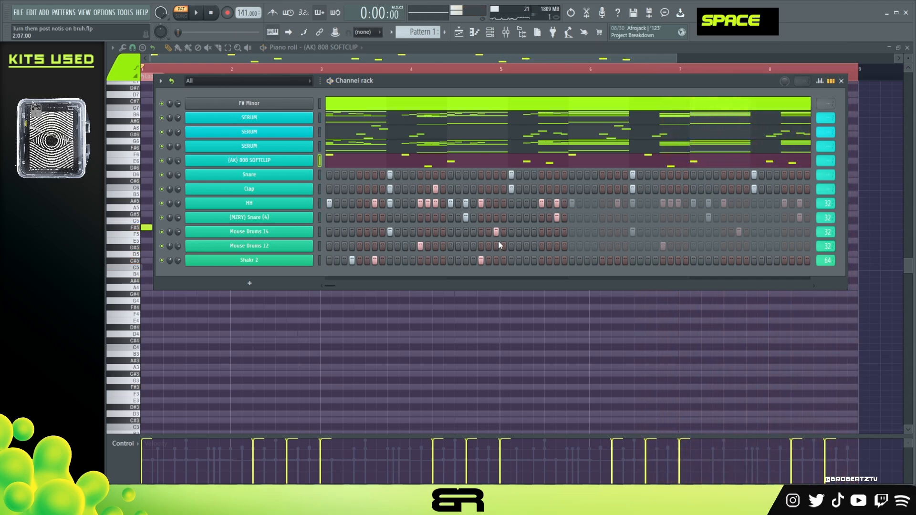